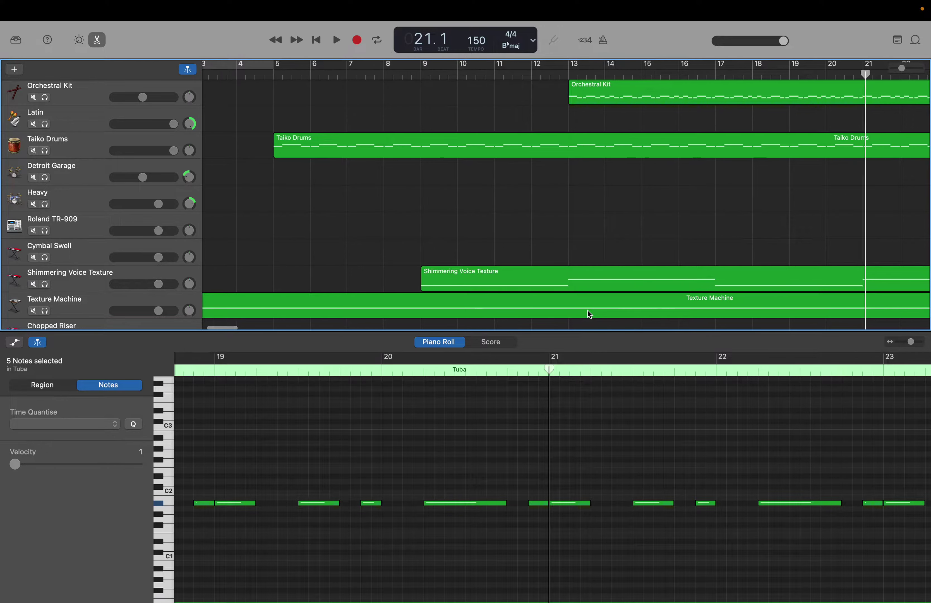
- Look over the tracks and regions around bar 21 in the arrangement
scroll(588, 310, "up", 3)
scroll(588, 310, "right", 3)
scroll(588, 311, "up", 2)
scroll(588, 310, "right", 2)
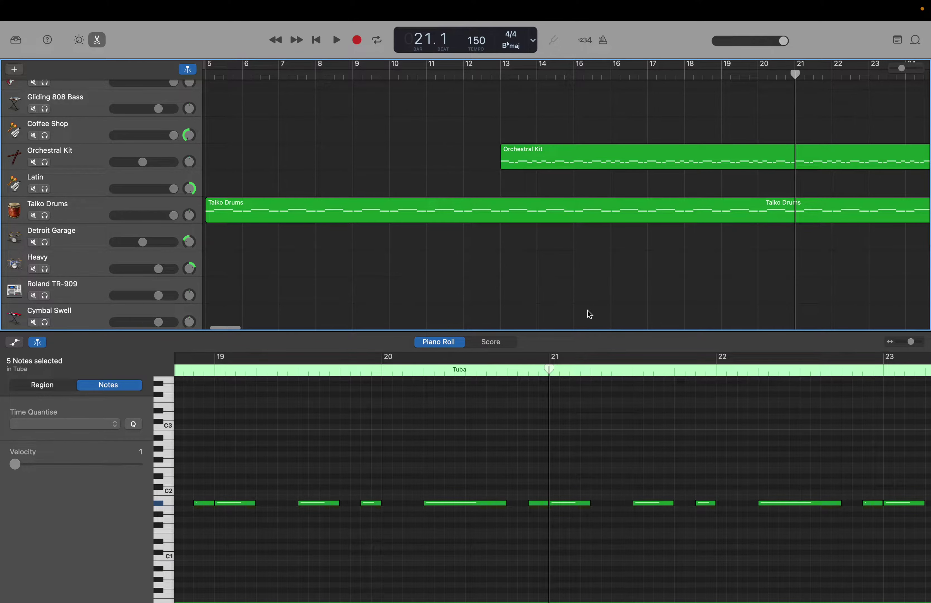
scroll(588, 311, "right", 3)
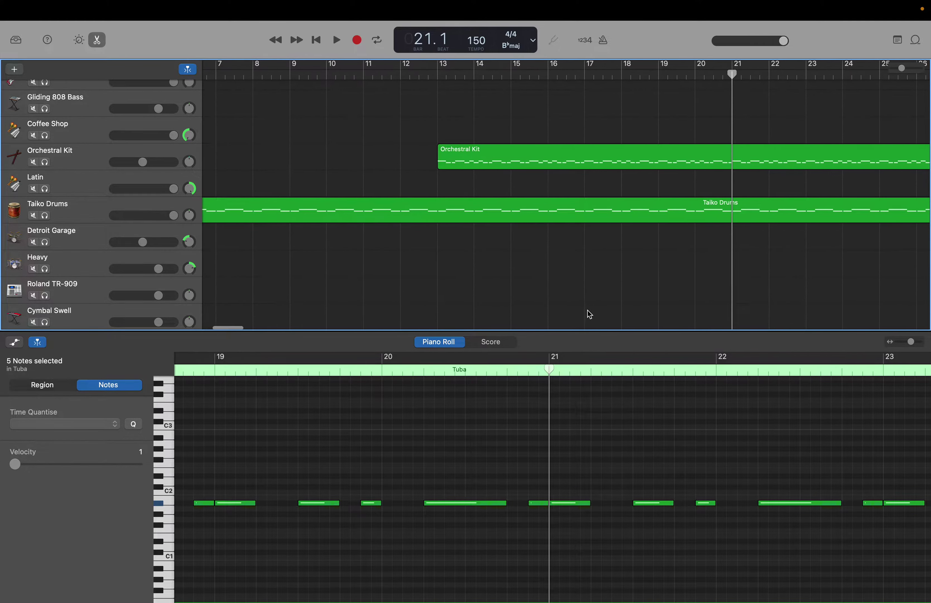
scroll(587, 310, "down", 2)
scroll(587, 311, "down", 2)
scroll(588, 311, "right", 1)
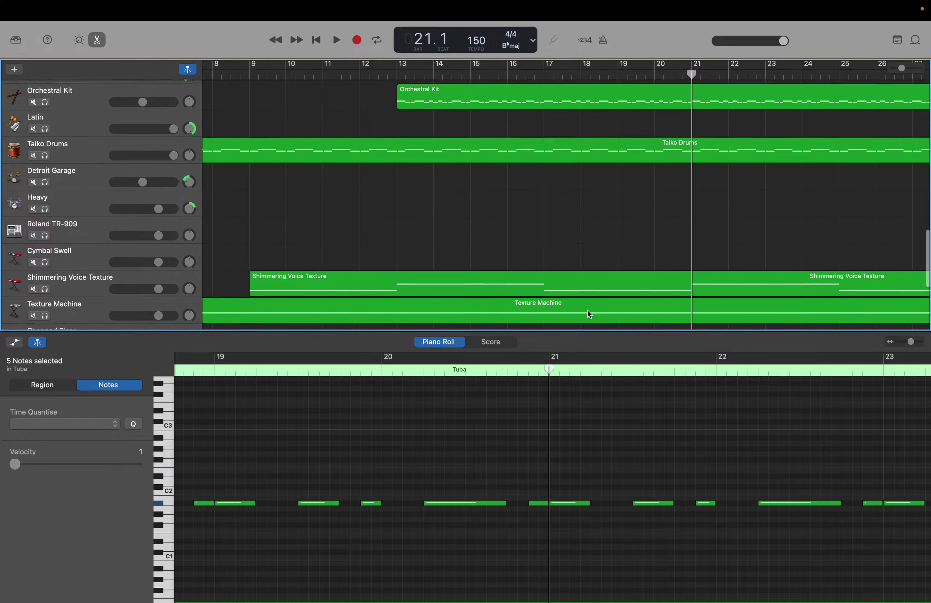
scroll(589, 312, "up", 5)
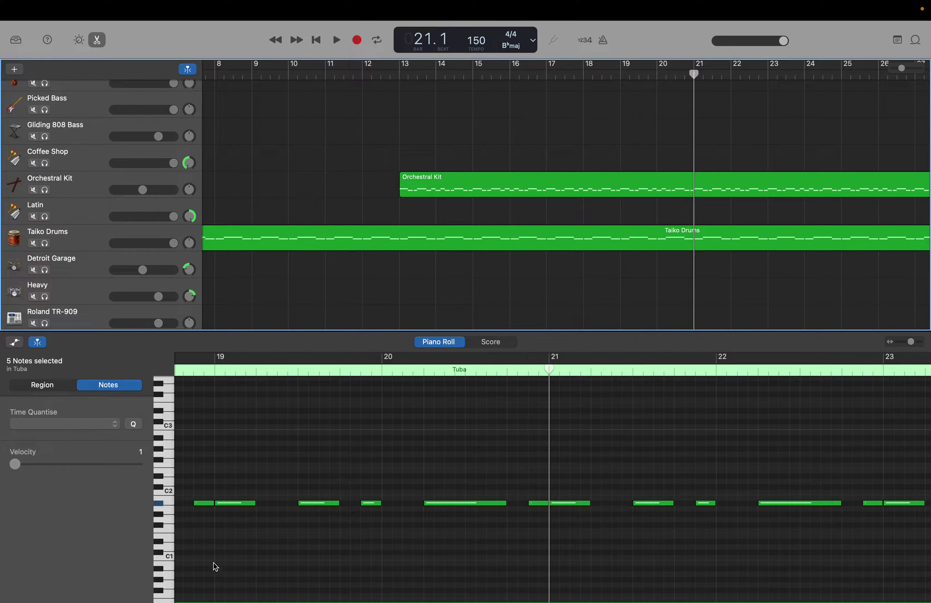
- Audition the lowest Tuba notes between C-1 and C0 on the piano-roll keyboard
scroll(215, 567, "down", 10)
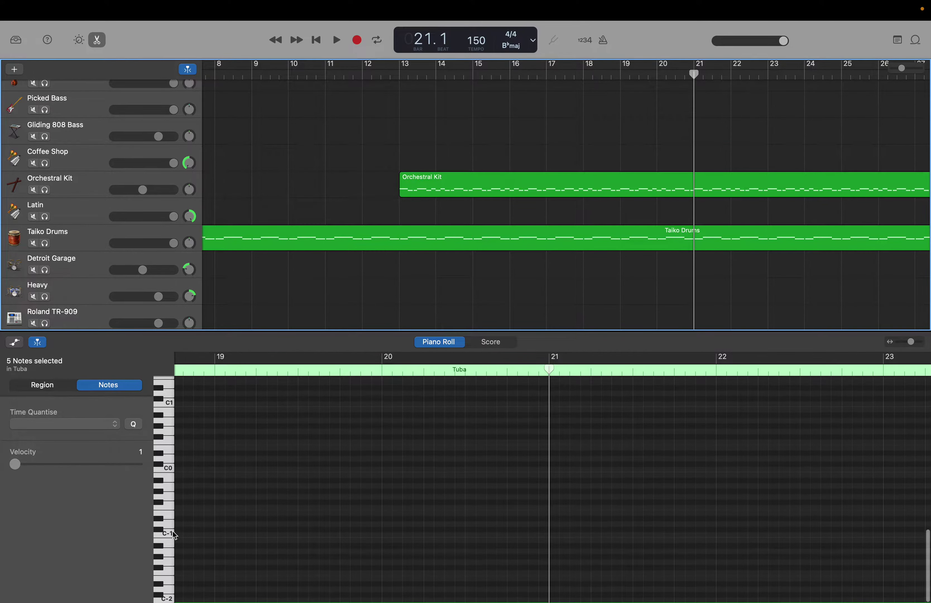
left_click(167, 522)
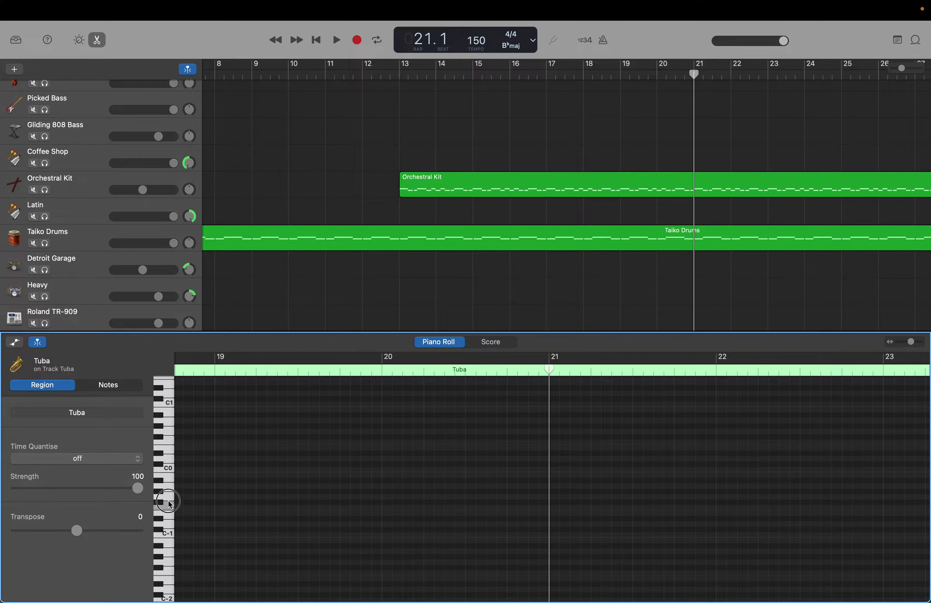
left_click_drag(169, 505, 171, 463)
- Select the Taiko Drums track and audition its low notes around C0 and C1 on the piano-roll keyboard
left_click(100, 240)
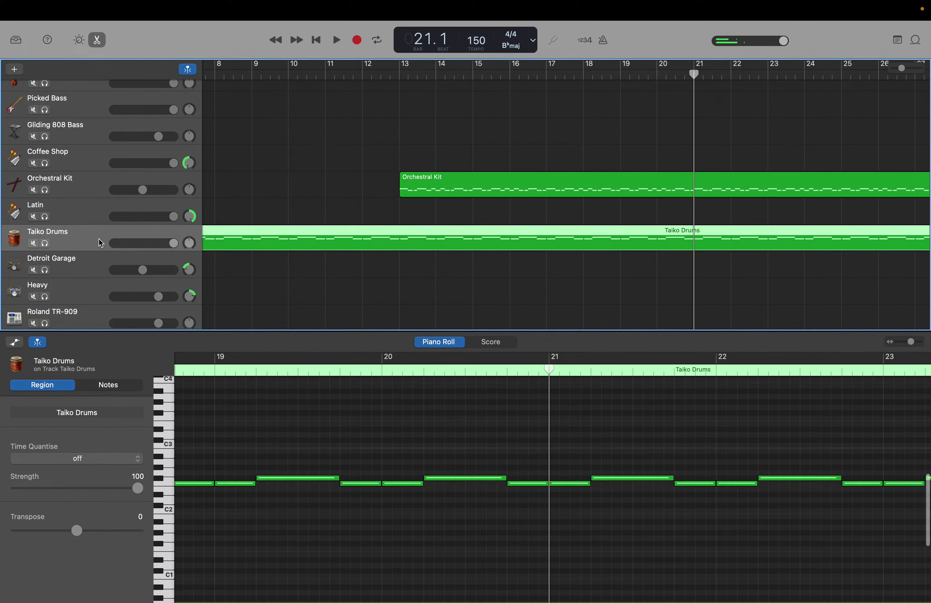
scroll(192, 565, "down", 5)
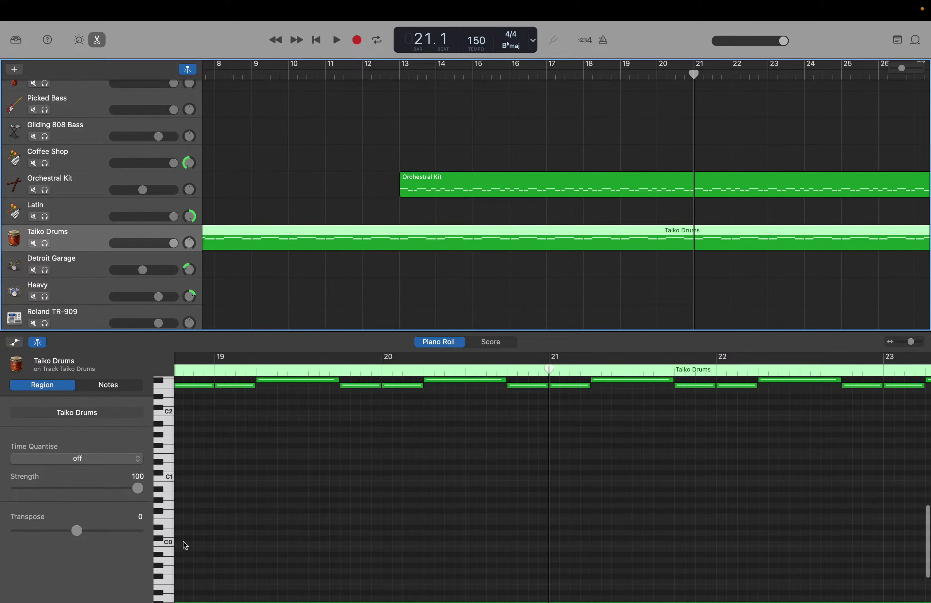
left_click_drag(167, 539, 169, 601)
left_click_drag(168, 547, 171, 500)
left_click(169, 495)
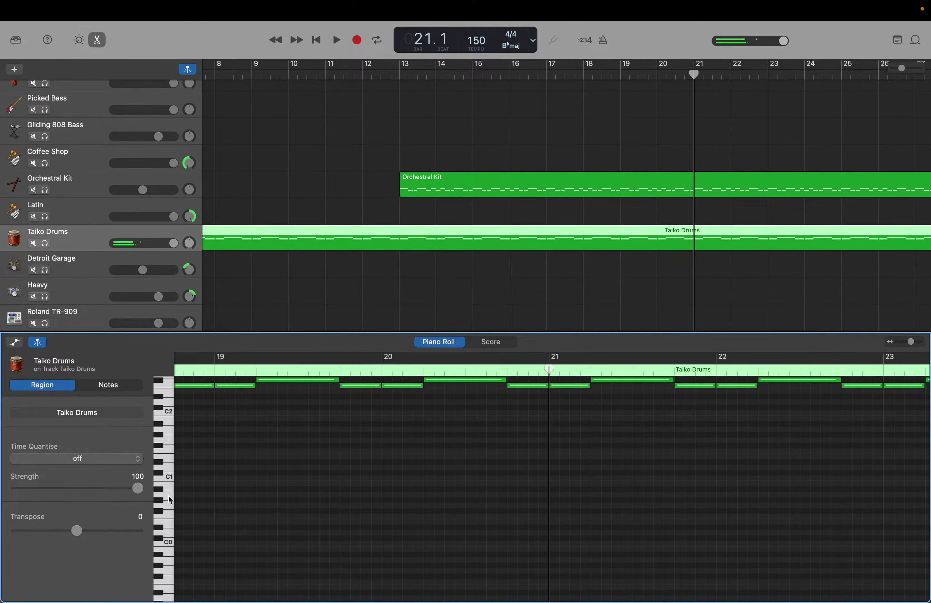
left_click(171, 506)
left_click(171, 487)
left_click(171, 483)
left_click(172, 475)
left_click(171, 478)
left_click(169, 463)
left_click(169, 479)
left_click(167, 479)
left_click(170, 481)
left_click(171, 483)
- Add a C1 note at bar 21 in the Taiko Drums region, set its velocity to 120 and extend it to bar 29
right_click(551, 476)
left_click(562, 481)
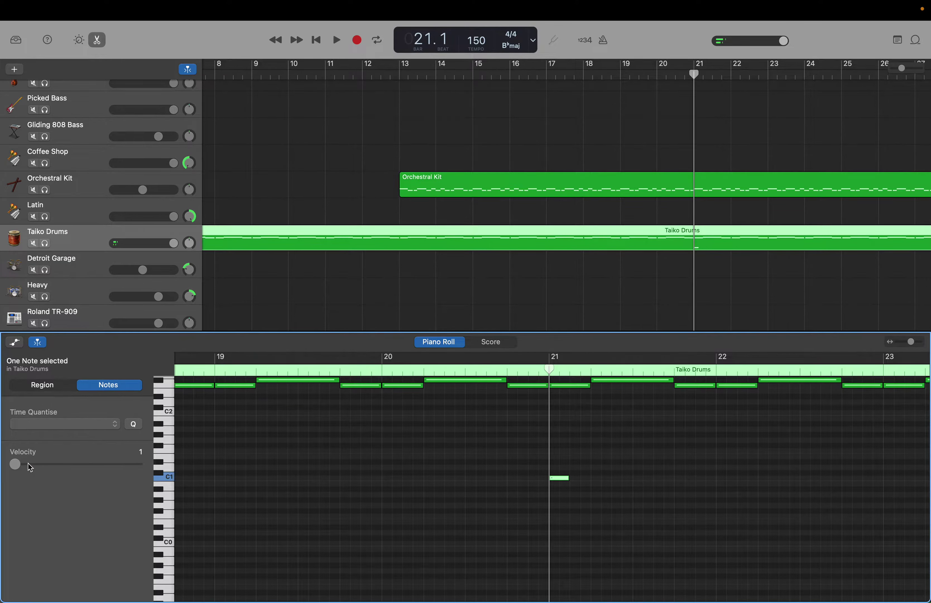
left_click_drag(18, 467, 134, 478)
left_click_drag(568, 480, 631, 481)
scroll(635, 481, "left", 5)
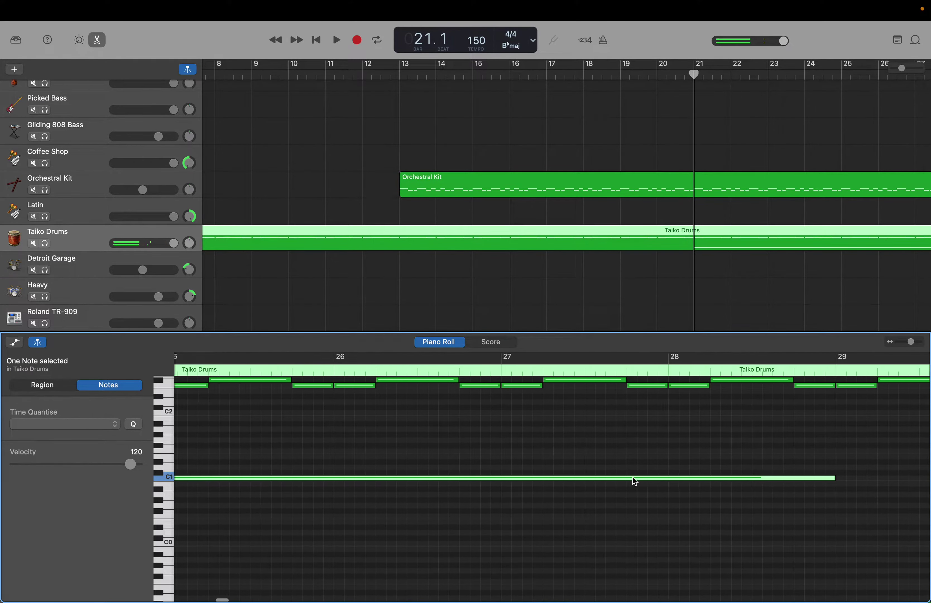
scroll(635, 481, "left", 12)
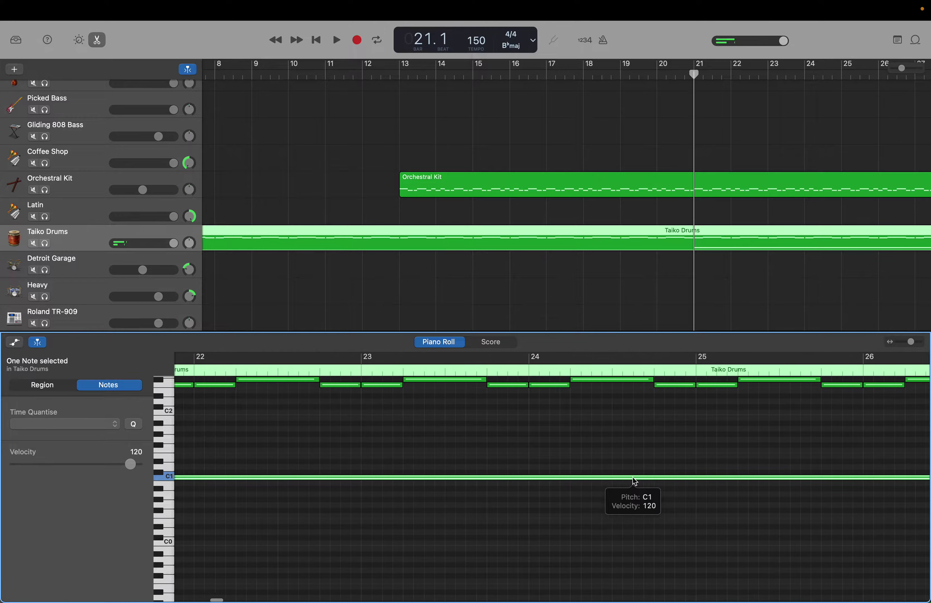
scroll(635, 481, "left", 5)
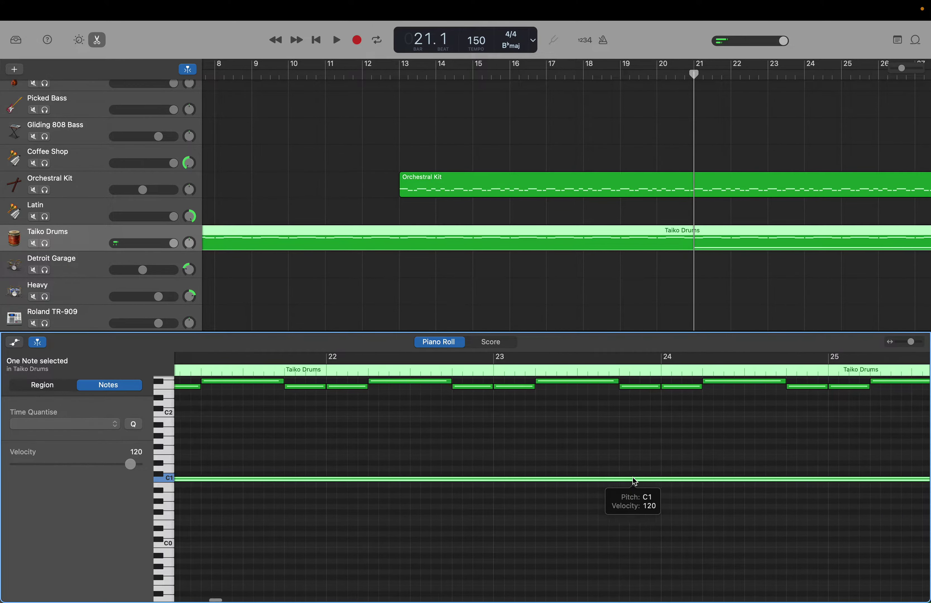
scroll(635, 481, "left", 4)
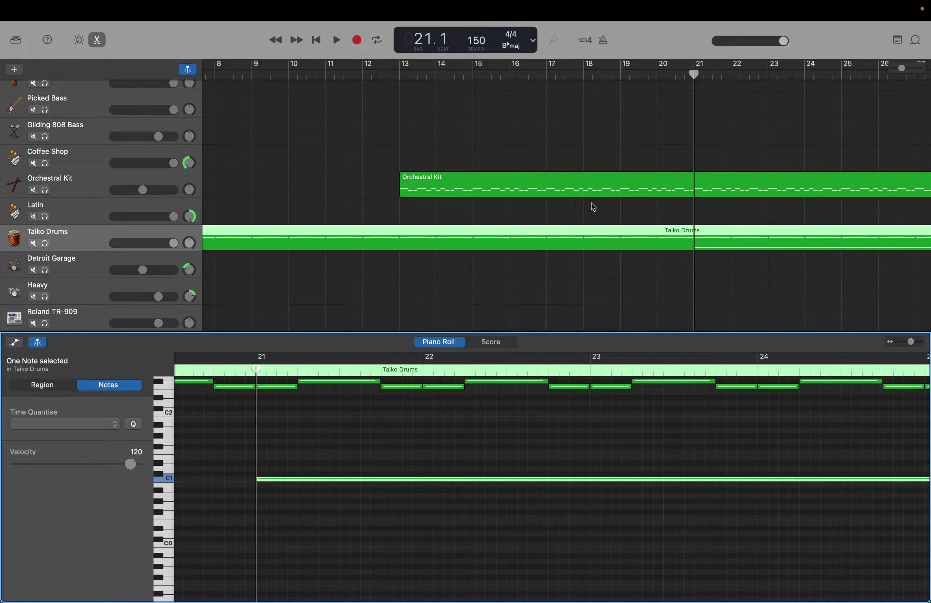
- Try to paste back-to-back copies of the eight-bar C1 note from bar 29 to the end of the Taiko Drums region
left_click_drag(693, 84, 829, 92)
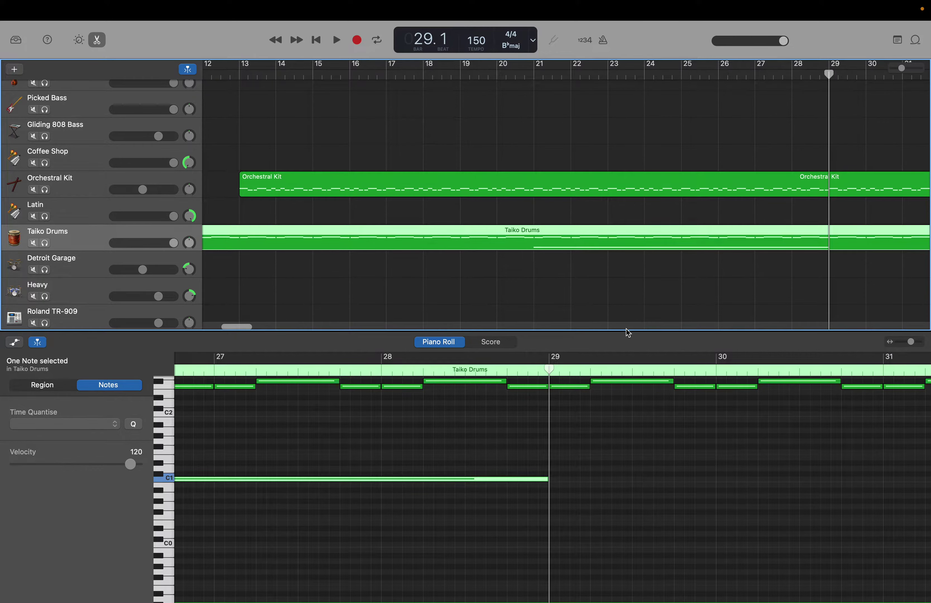
left_click(503, 461)
left_click(505, 479)
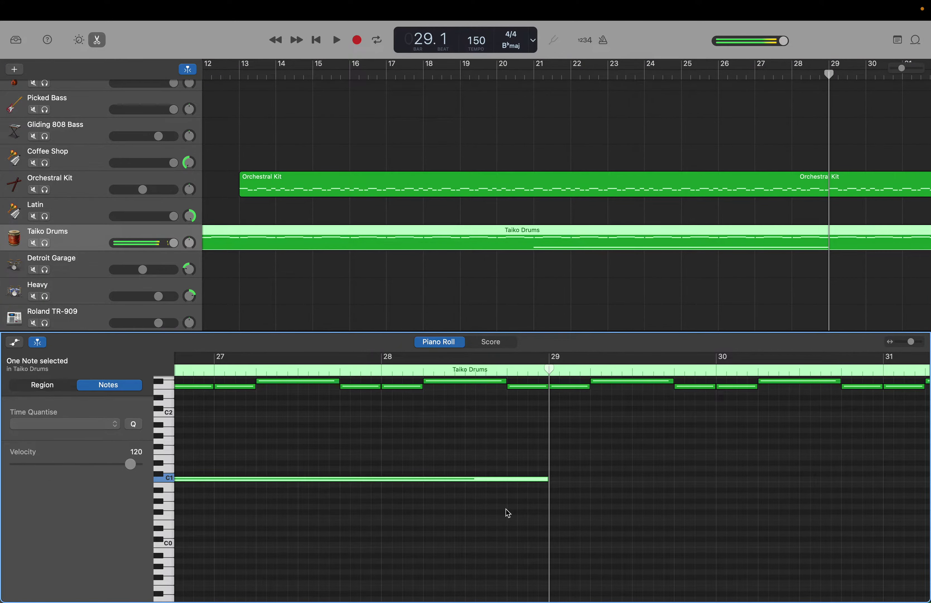
key("shift+period")
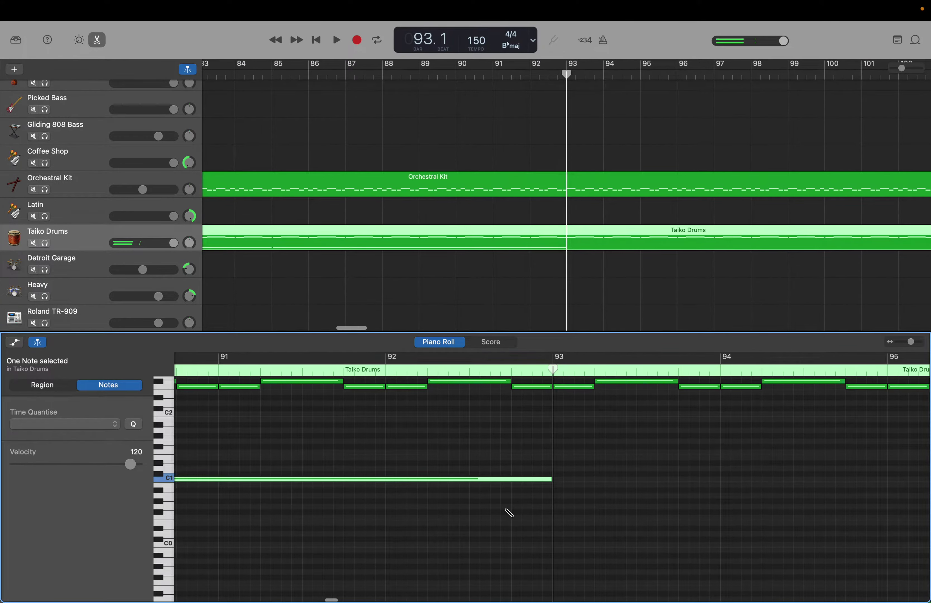
key("shift+period")
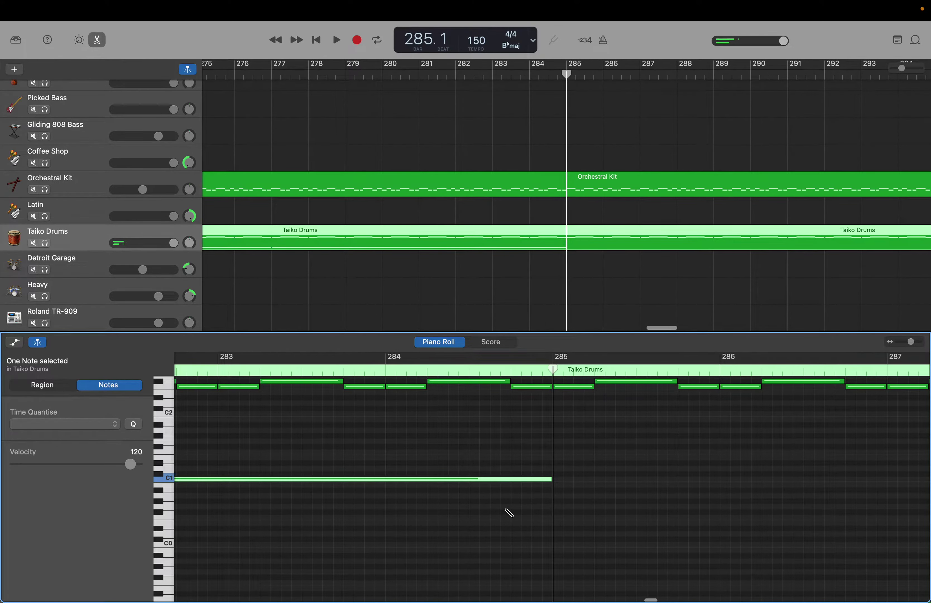
key("shift+period")
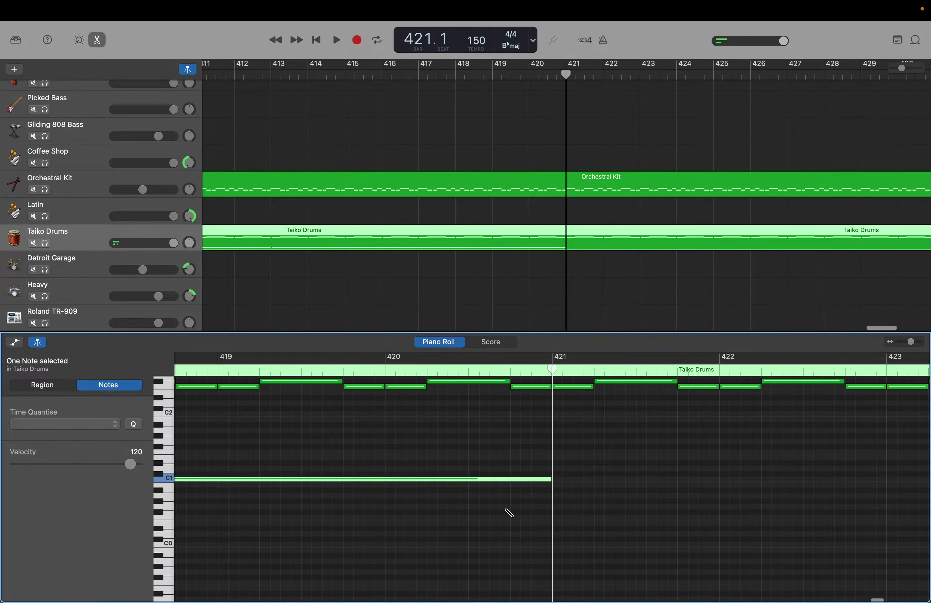
key("shift+period")
key("shift+period")
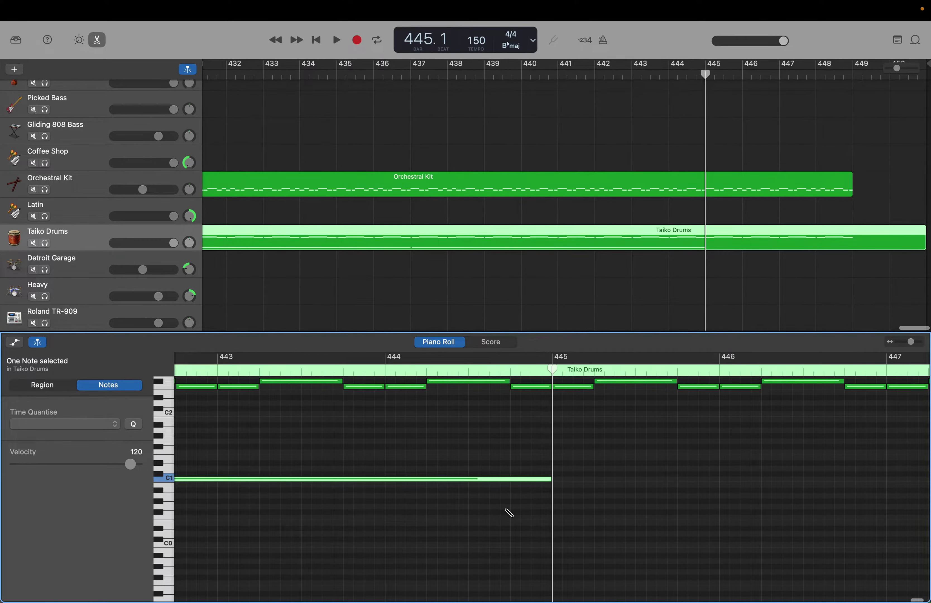
key("shift+period")
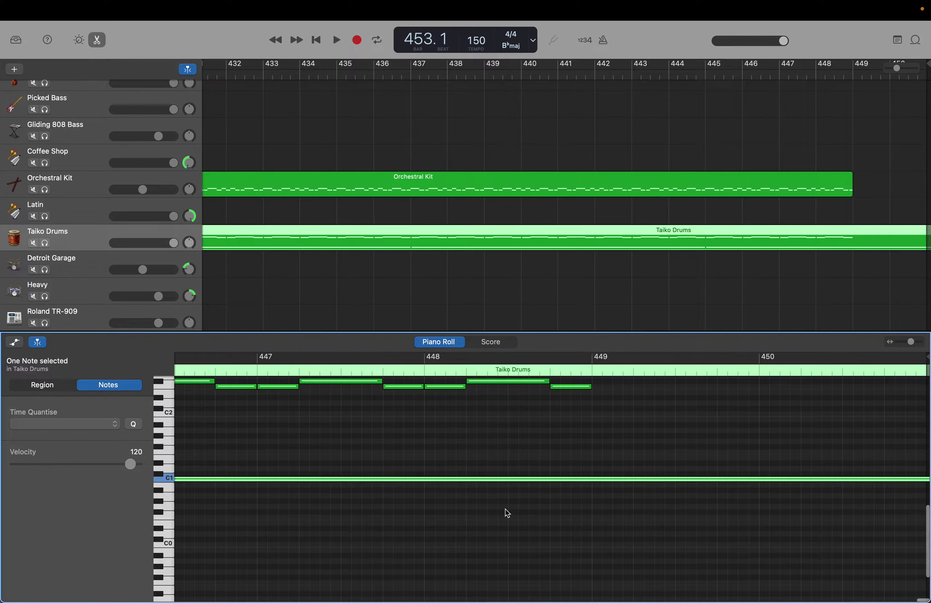
- Check the end of the Taiko Drums region and undo the pasted C1 notes
scroll(505, 509, "left", 6)
scroll(505, 510, "right", 4)
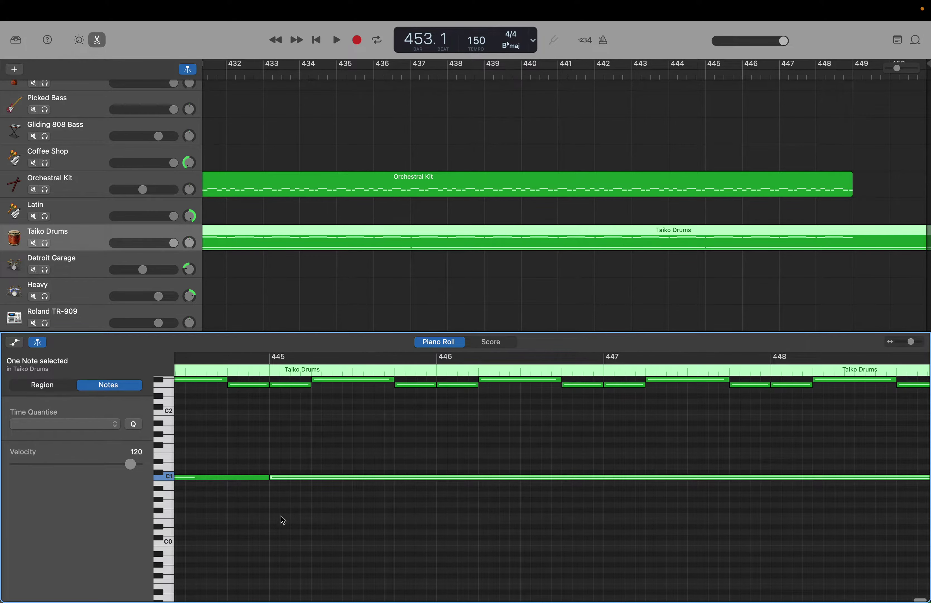
scroll(533, 526, "right", 8)
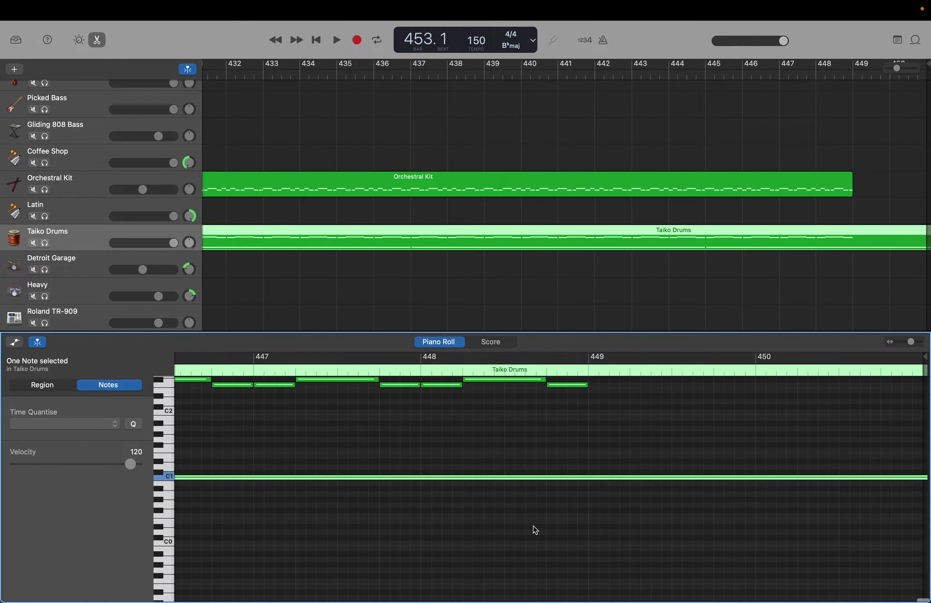
key("super+z")
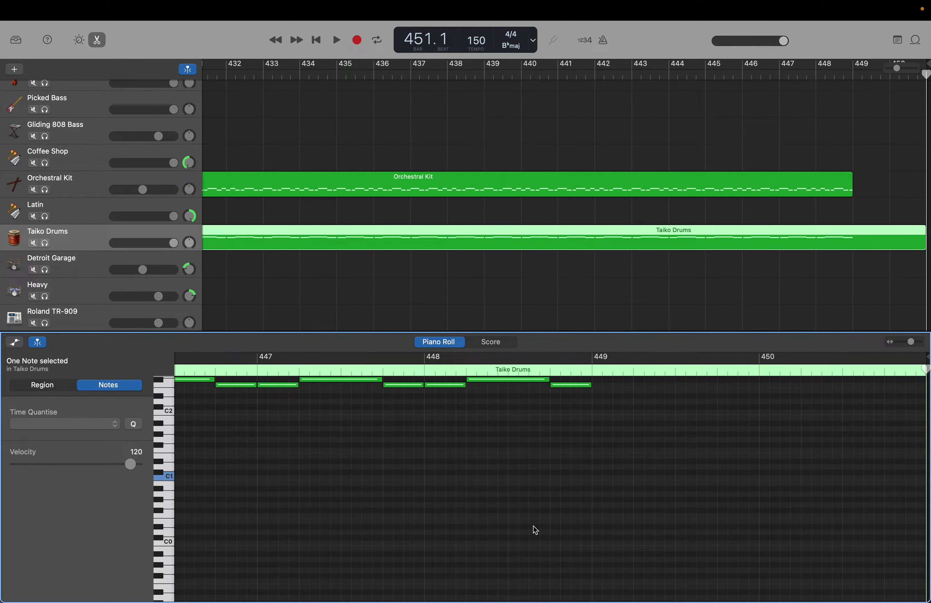
scroll(534, 526, "left", 4)
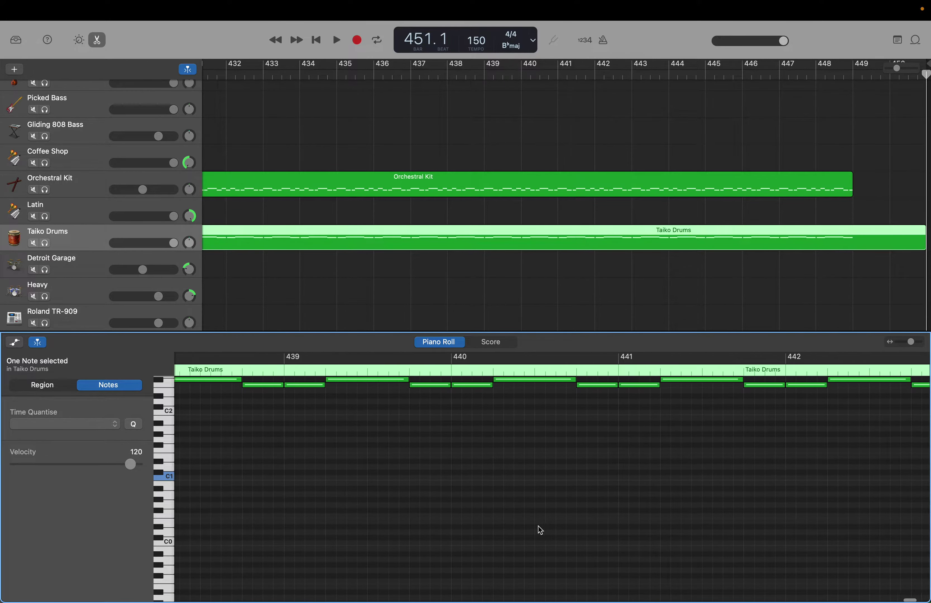
scroll(539, 526, "left", 20)
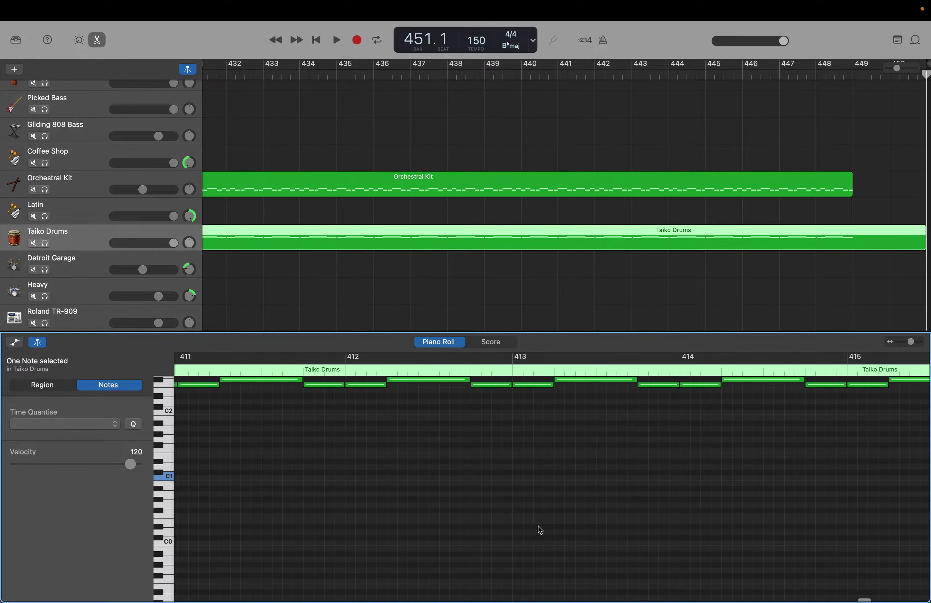
scroll(538, 526, "left", 10)
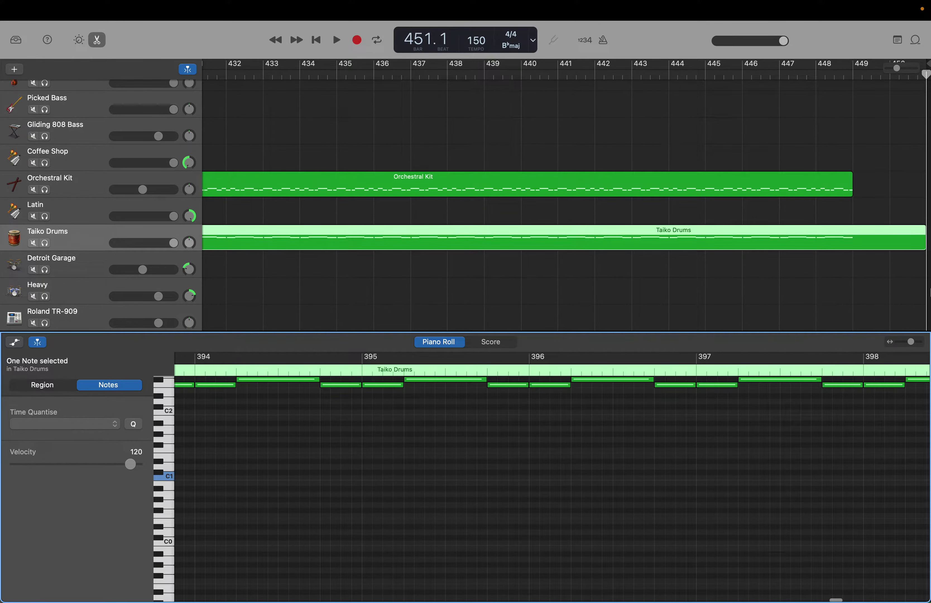
- Return the playhead to bar 29 and paste the selected C1 note repeatedly through the end of the Taiko Drums region
left_click_drag(926, 91, 100, 171)
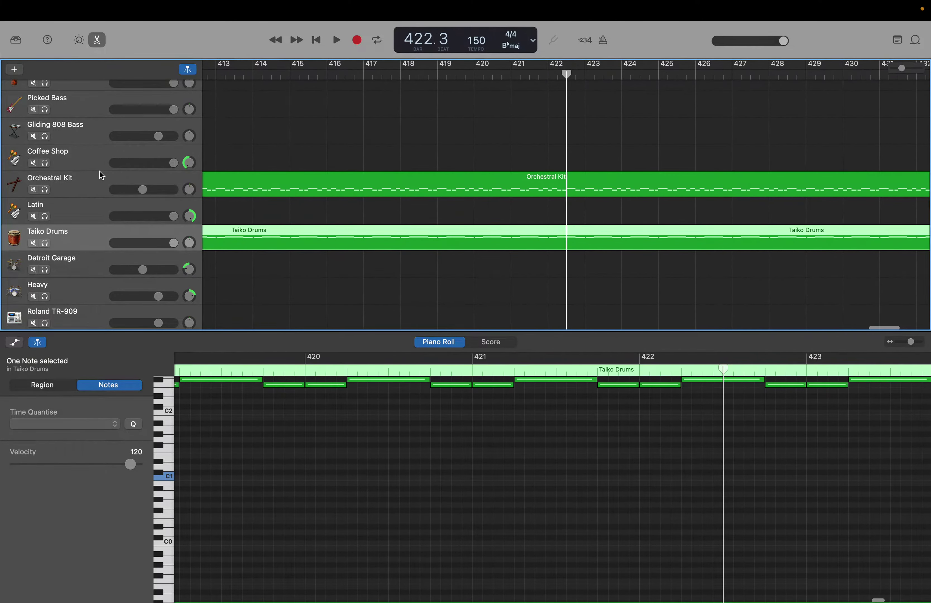
key("Return")
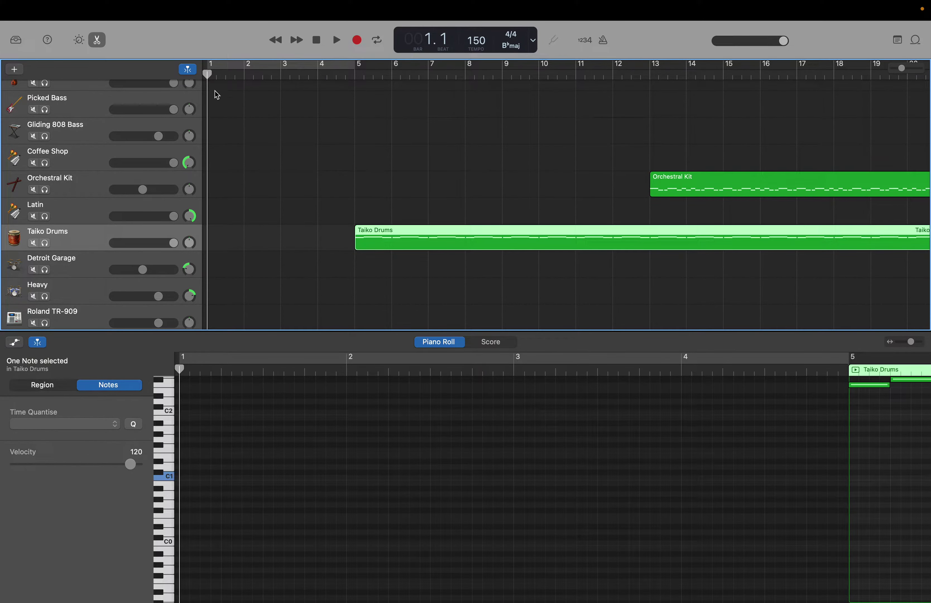
left_click_drag(208, 77, 917, 258)
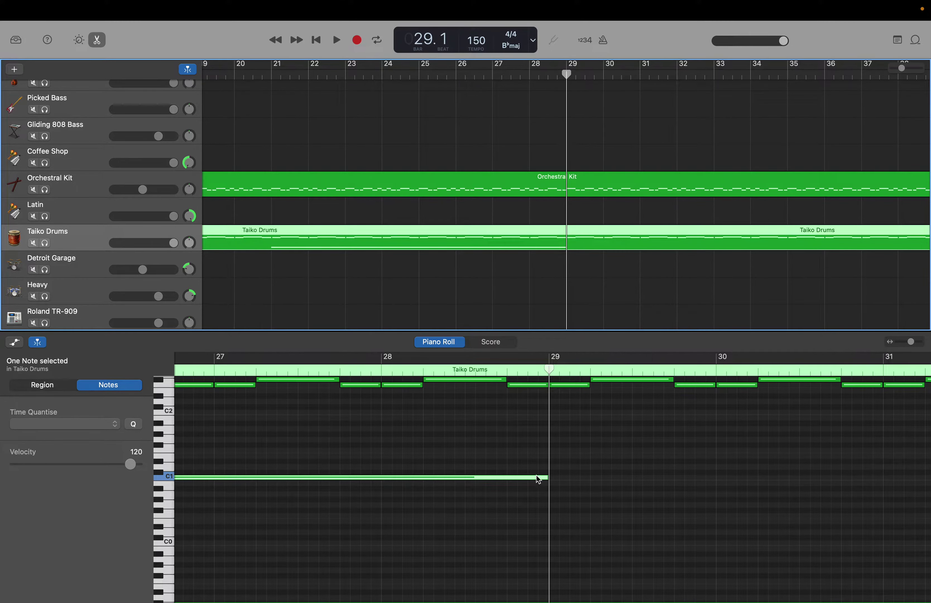
left_click_drag(522, 462, 521, 525)
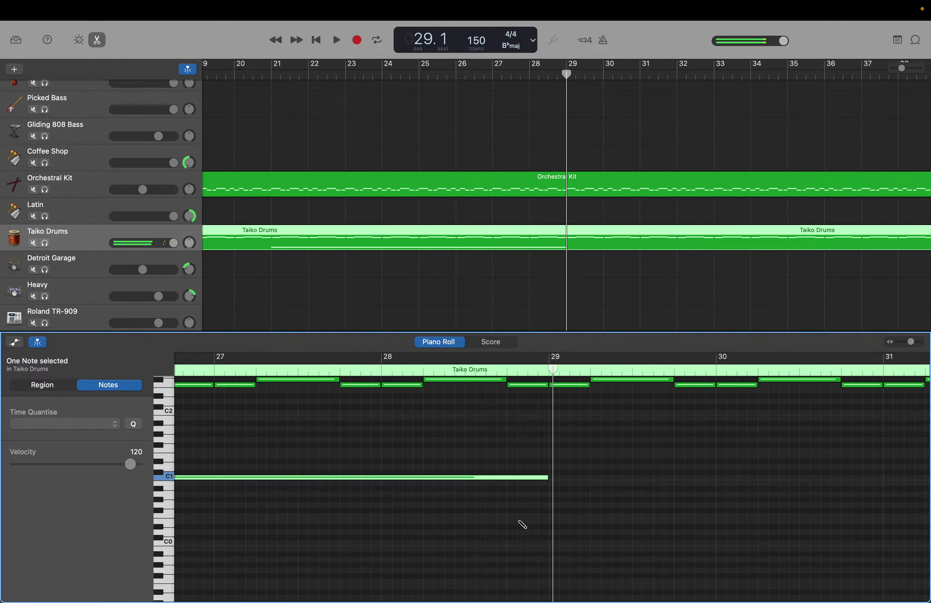
key("period")
key("period")
key("period")
key("period")
key("period")
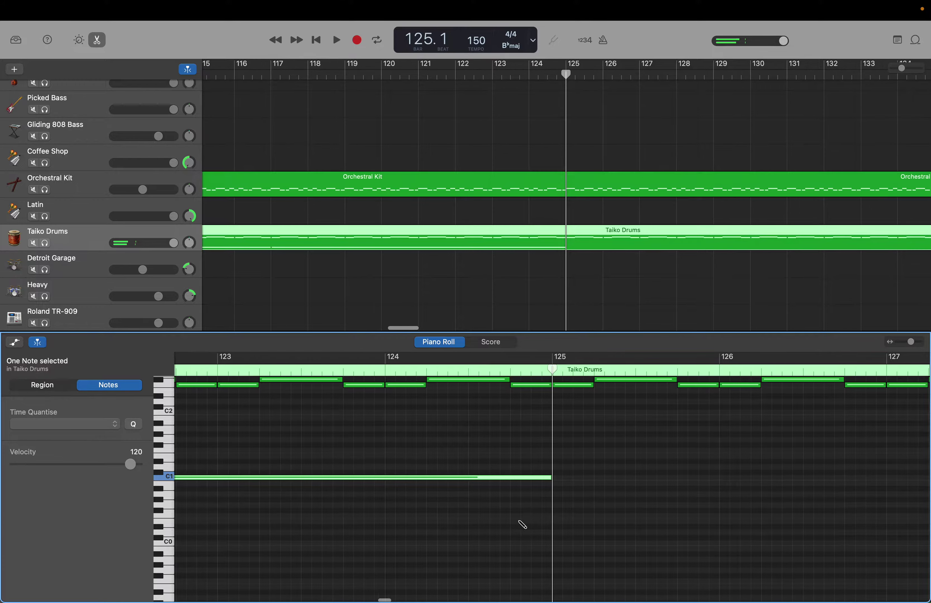
key("period")
key("period")
key("period")
key("period")
key("period")
key("period")
key("period")
key("period")
key("period")
key("period")
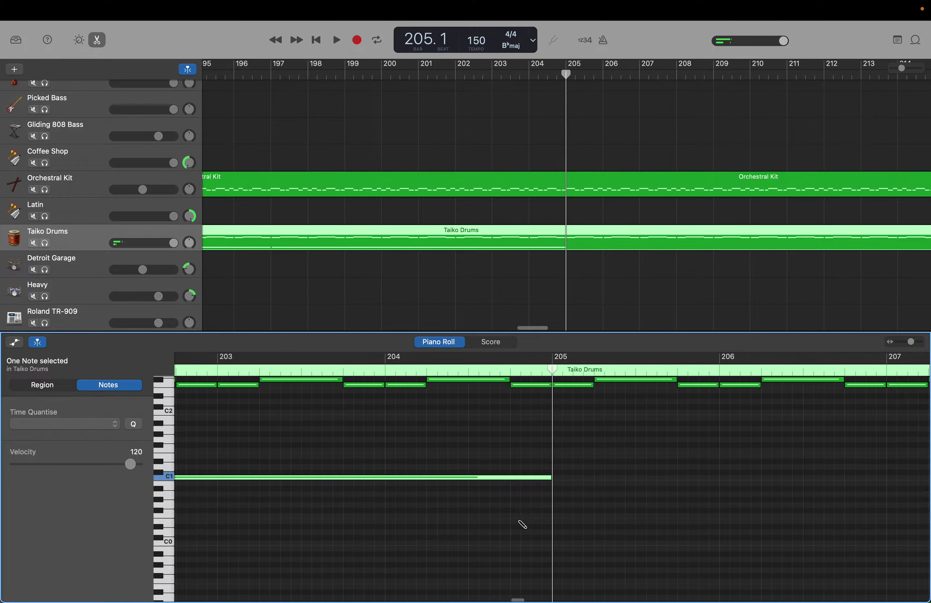
key("period")
key("period")
key("period")
key("period")
key("period")
key("period")
key("period")
key("period")
key("period")
key("period")
key("period")
key("period")
key("period")
key("period")
key("period")
key("period")
key("period")
key("period")
key("period")
key("period")
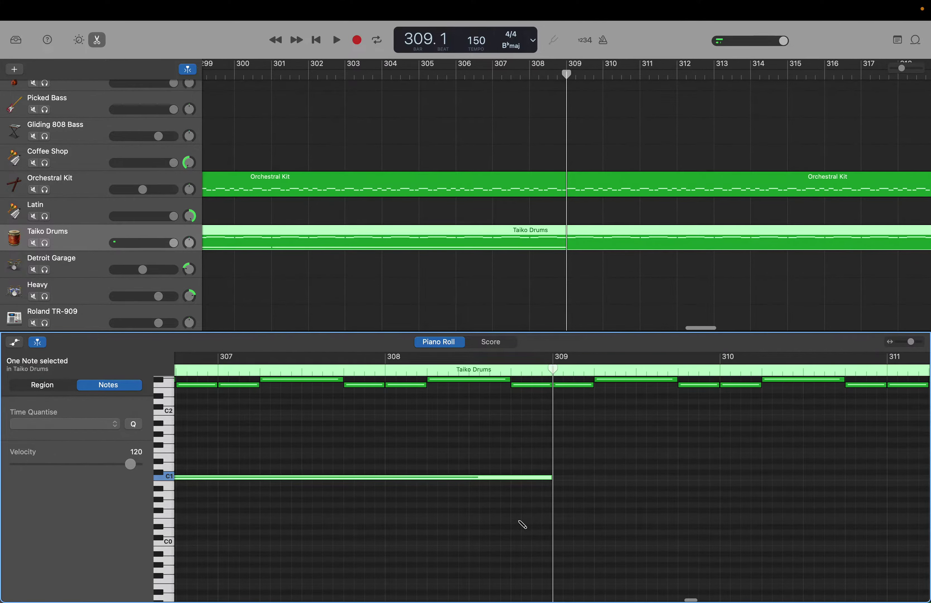
key("period")
key("period")
key("period")
key("period")
key("period")
key("period")
key("period")
key("period")
key("period")
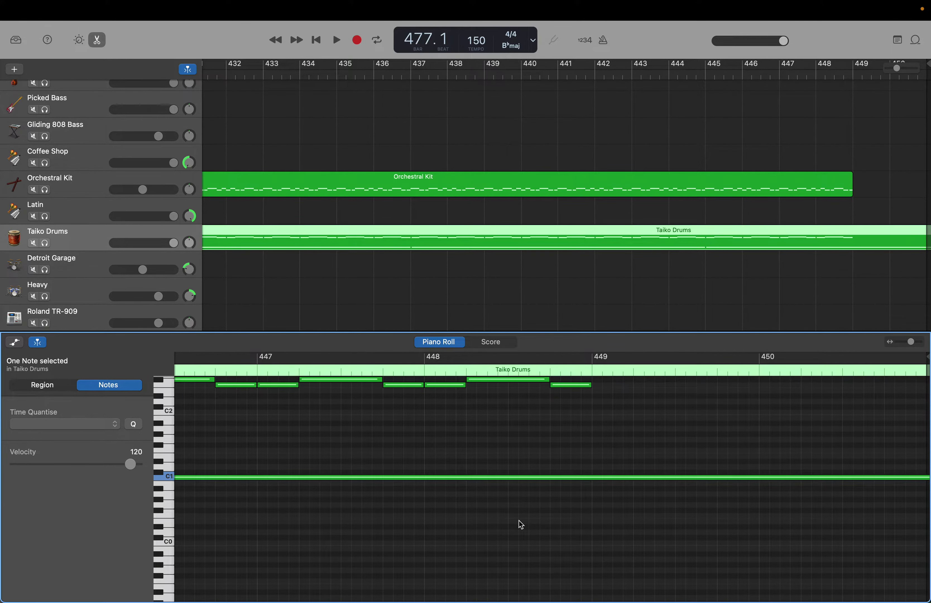
- Try to delete the C1 notes past bar 445 and shorten the end of the Taiko Drums region
left_click(497, 479)
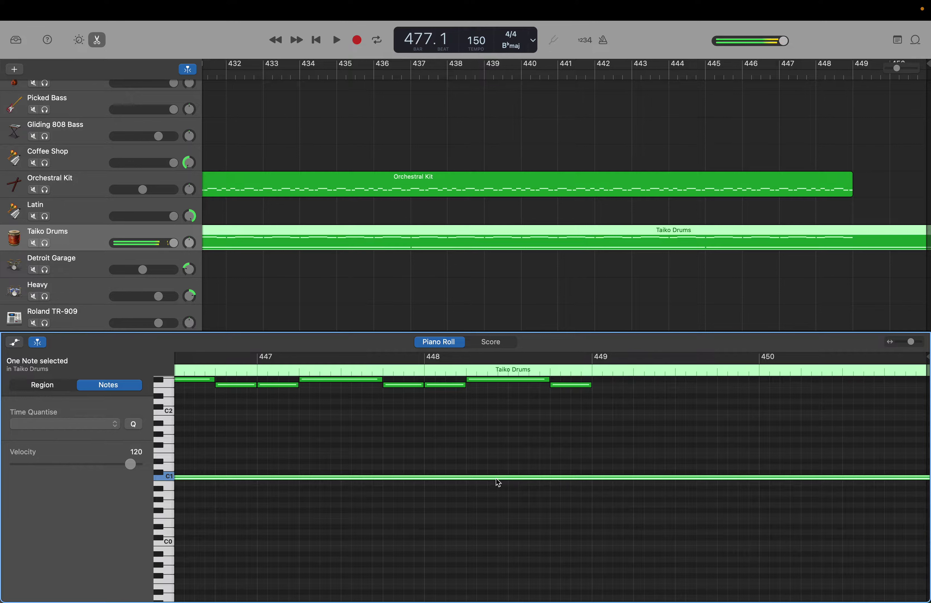
key("Delete")
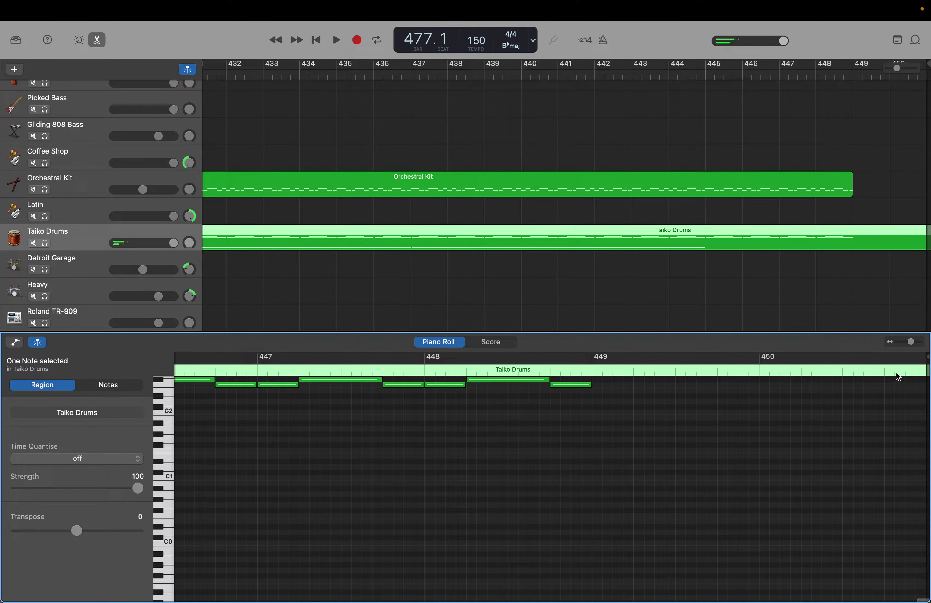
left_click_drag(897, 377, 481, 373)
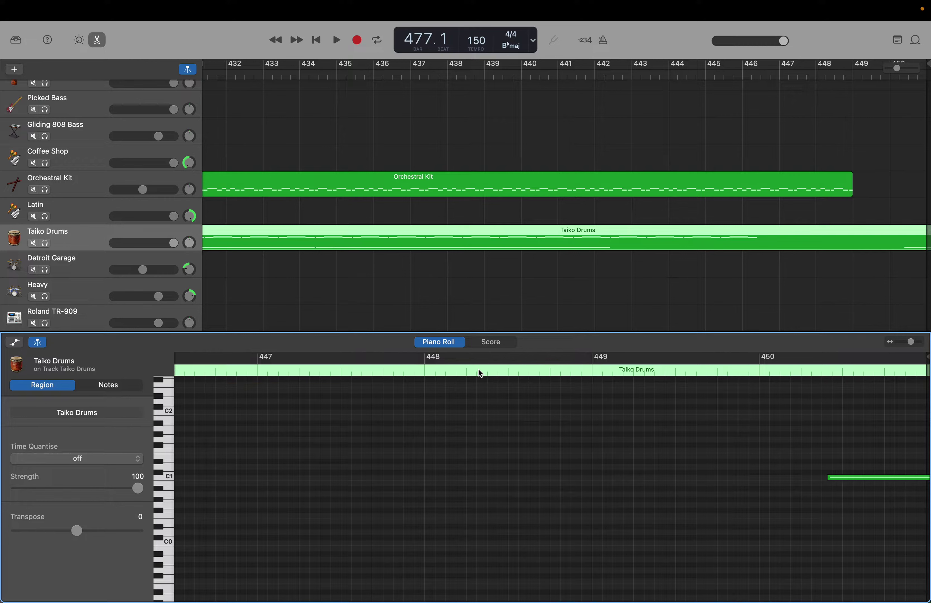
left_click(853, 477)
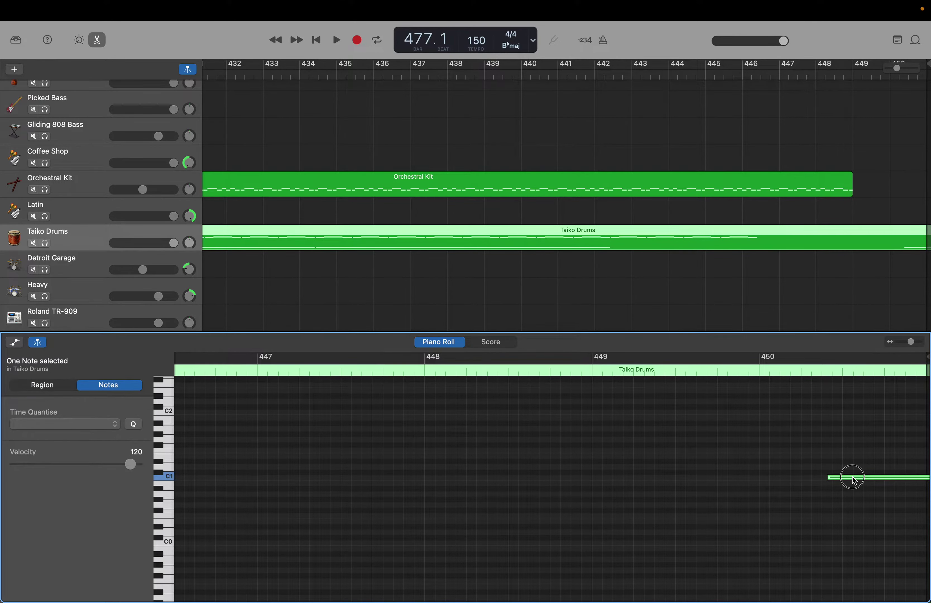
key("Delete")
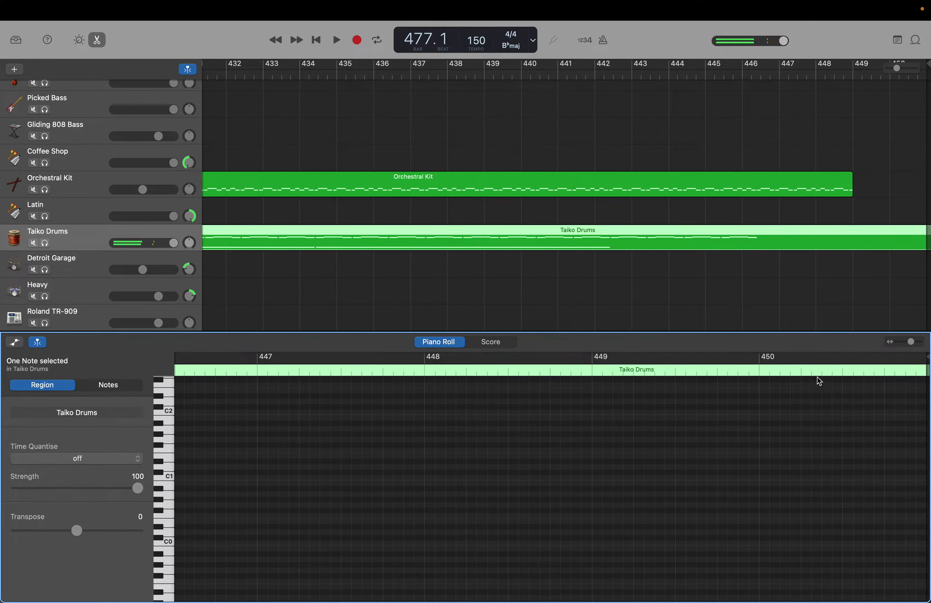
left_click_drag(614, 379, 314, 357)
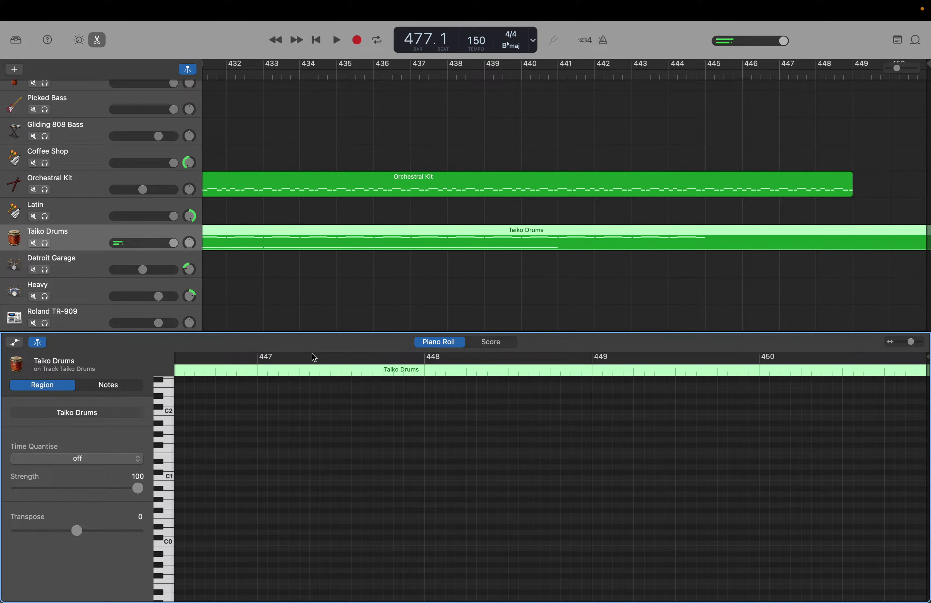
- Try to delete the leftover C1 note at bar 457 and pull in the Taiko Drums region's end
left_click(226, 370)
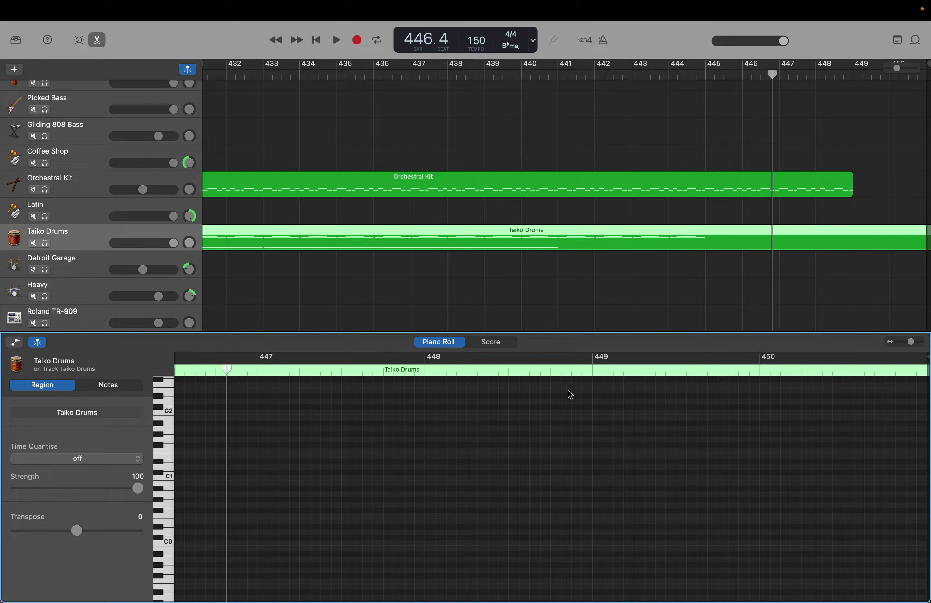
left_click(535, 374)
left_click_drag(631, 368, 455, 377)
left_click(377, 357)
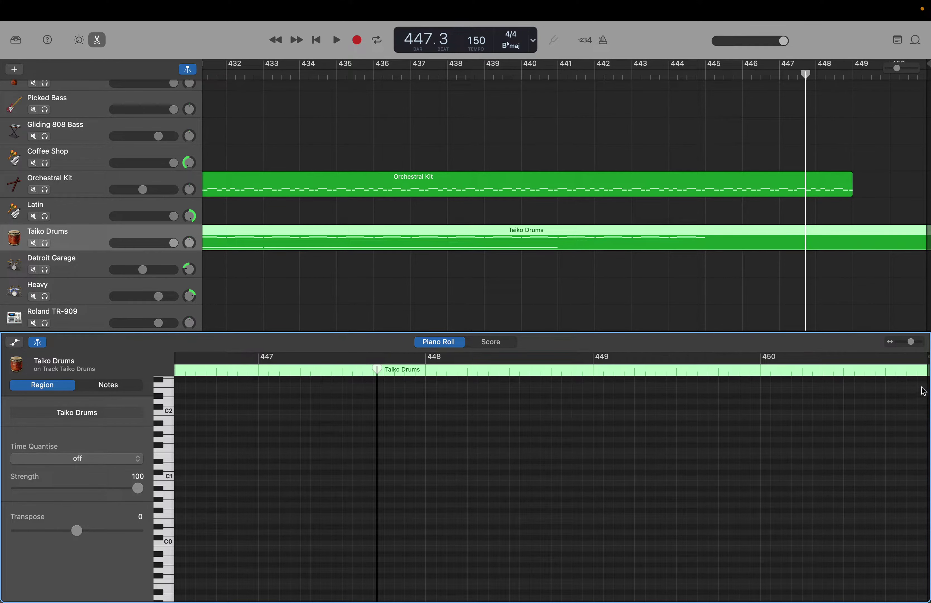
left_click_drag(925, 361, 927, 495)
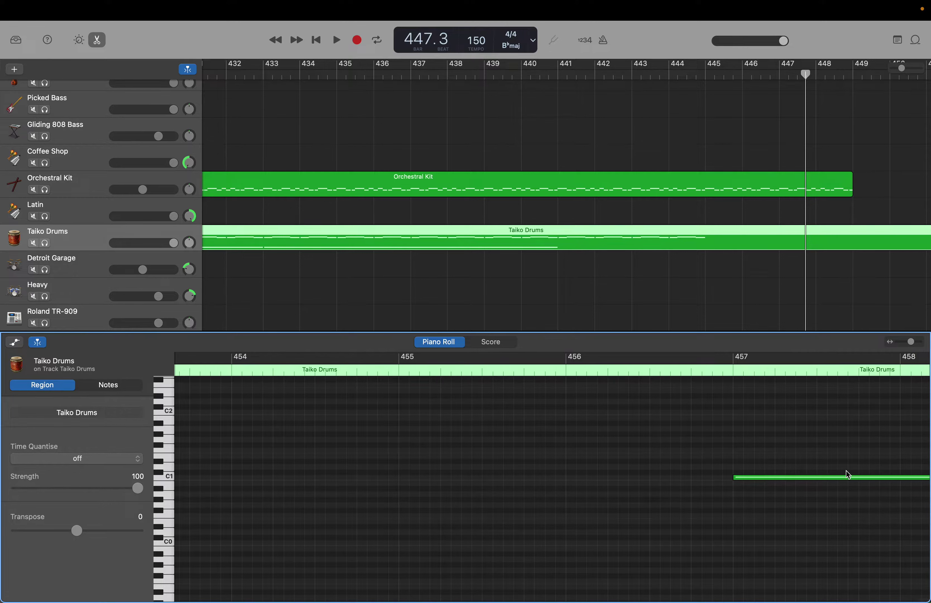
left_click(820, 477)
key("Delete")
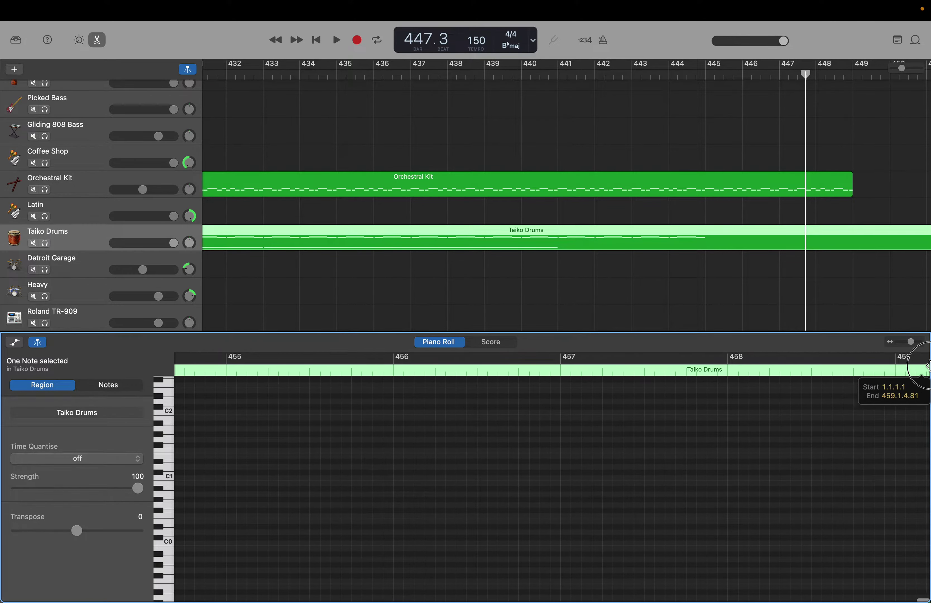
left_click_drag(928, 396, 927, 586)
- Undo the Taiko Drums region resizing, the note deletions and the pasted C1 notes
key("super+z")
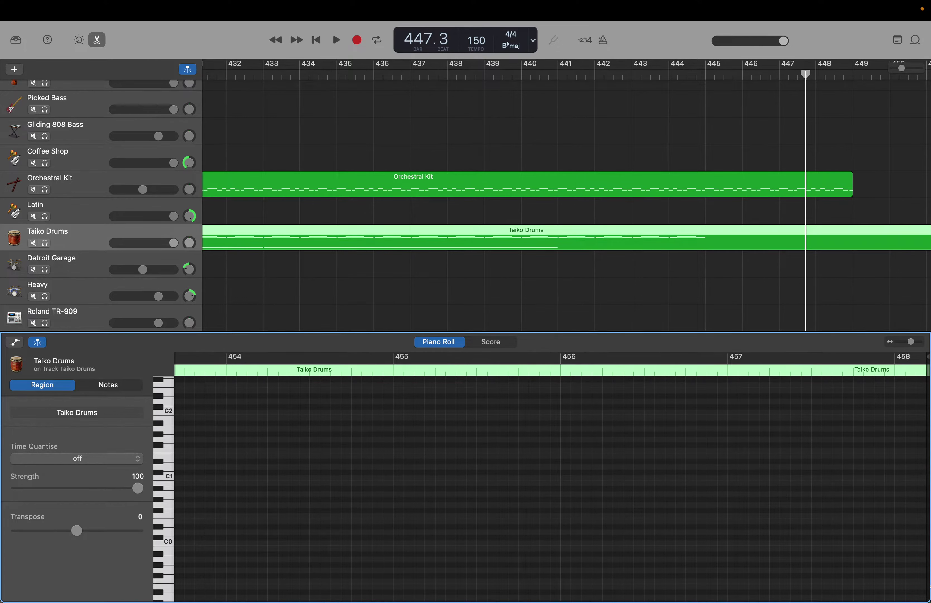
key("super+z")
key("super+z")
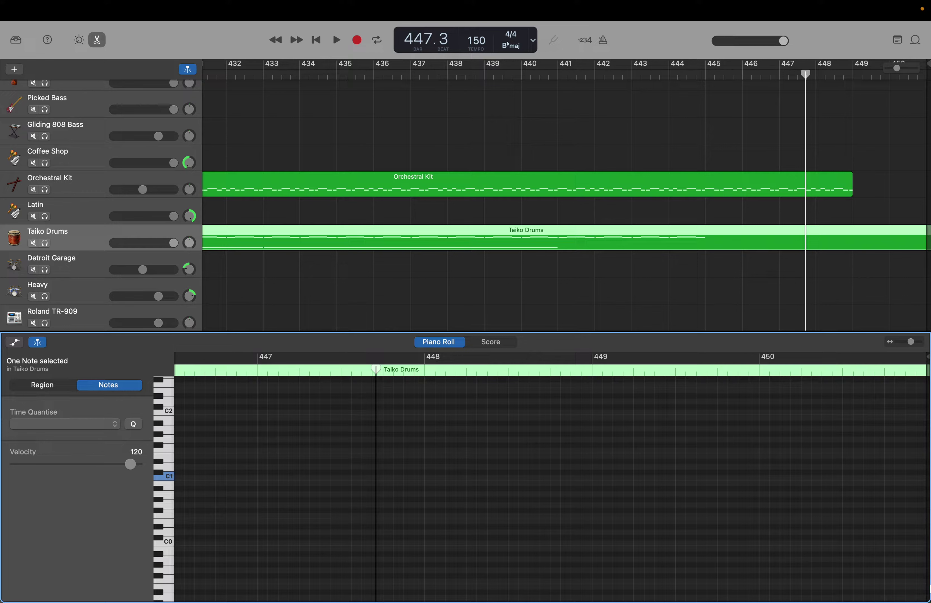
key("super+z")
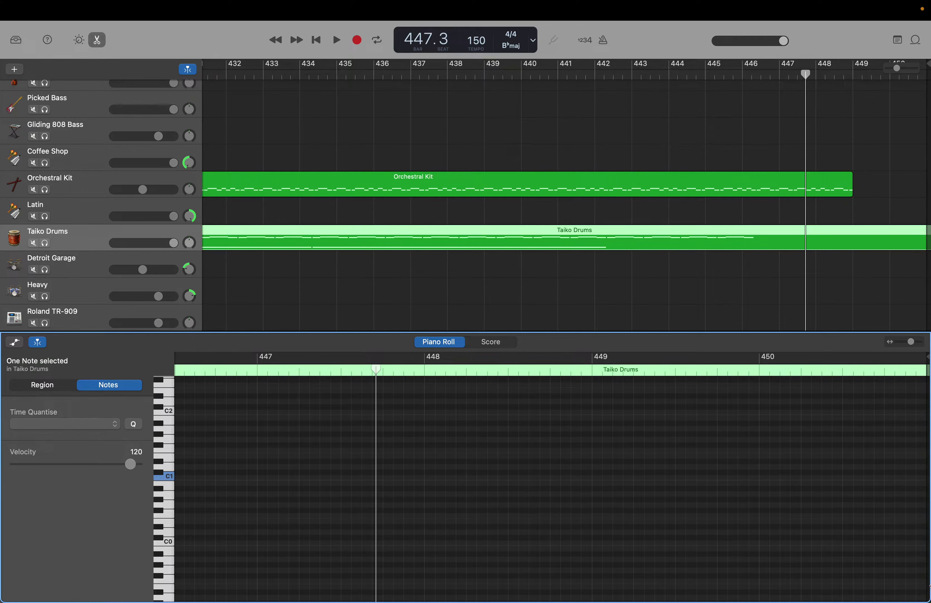
key("super+z")
key("super+z")
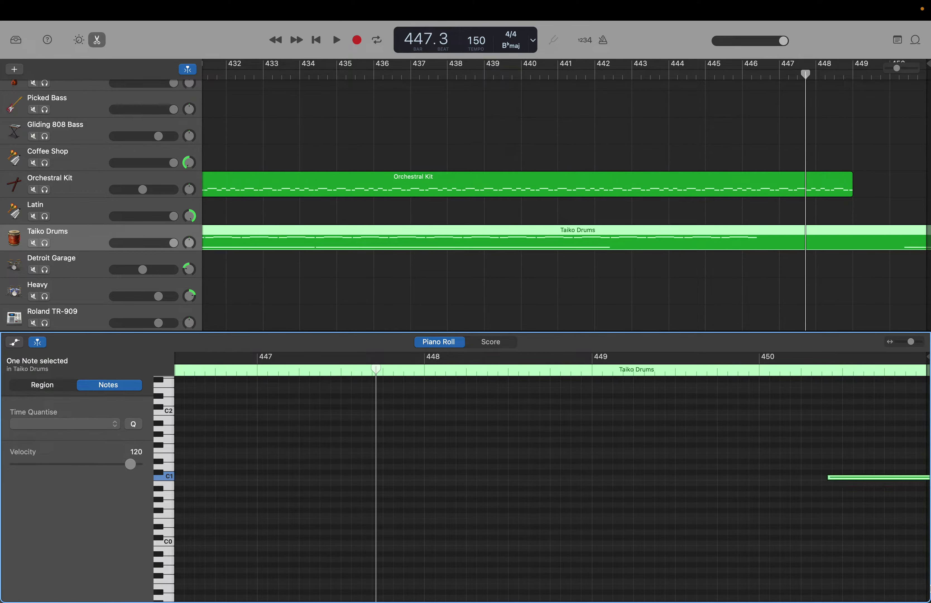
key("super+z")
key("super+z")
key("super+z")
key("super+z")
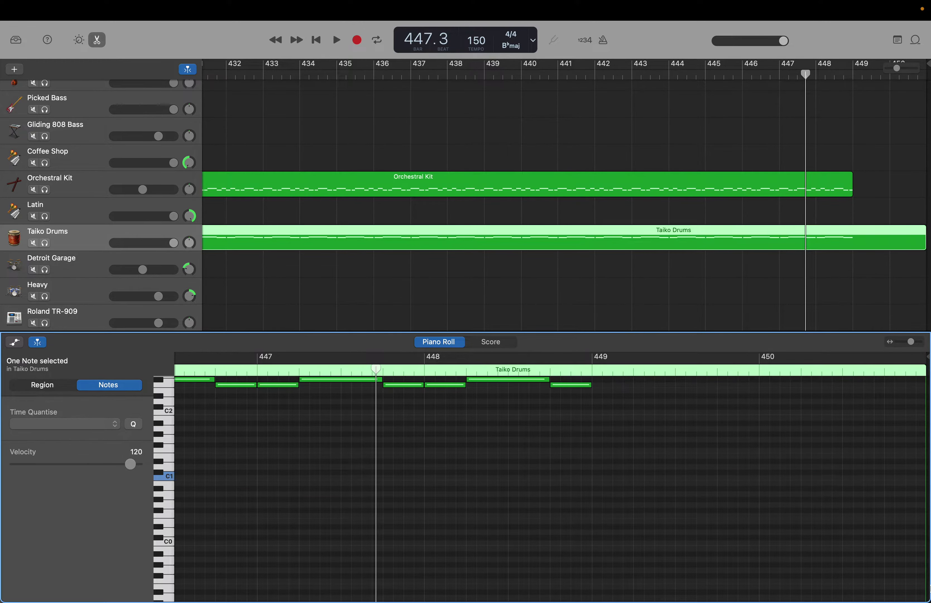
- Return the playhead to bar 29 and paste the C1 note repeatedly in the Taiko Drums region up to bar 445
scroll(929, 587, "down", 1)
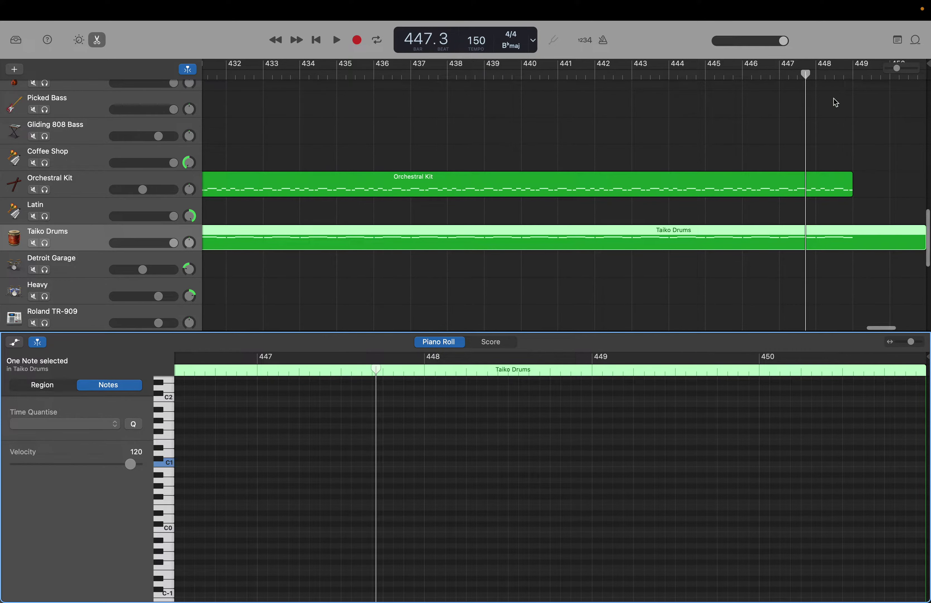
left_click_drag(807, 76, 422, 17)
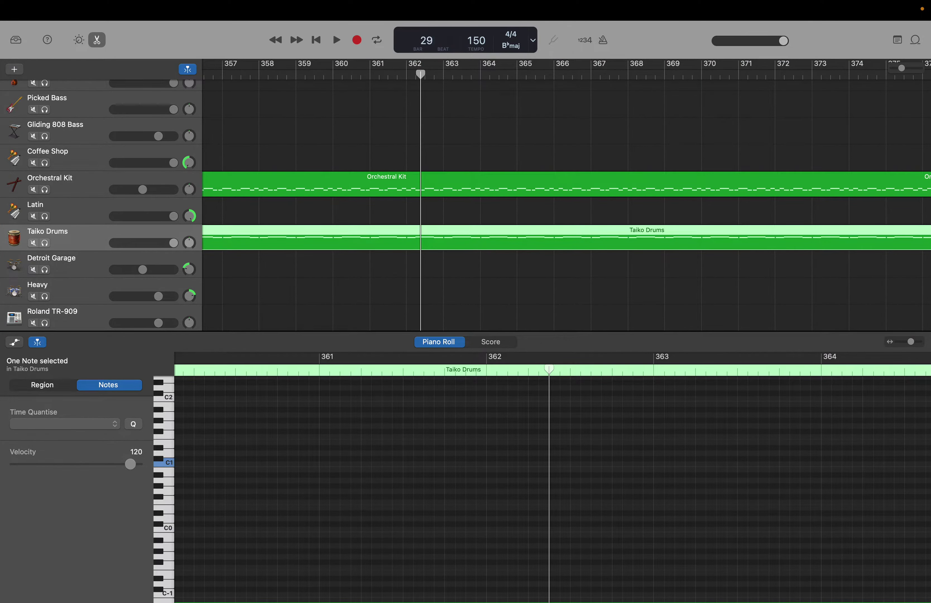
key("Return")
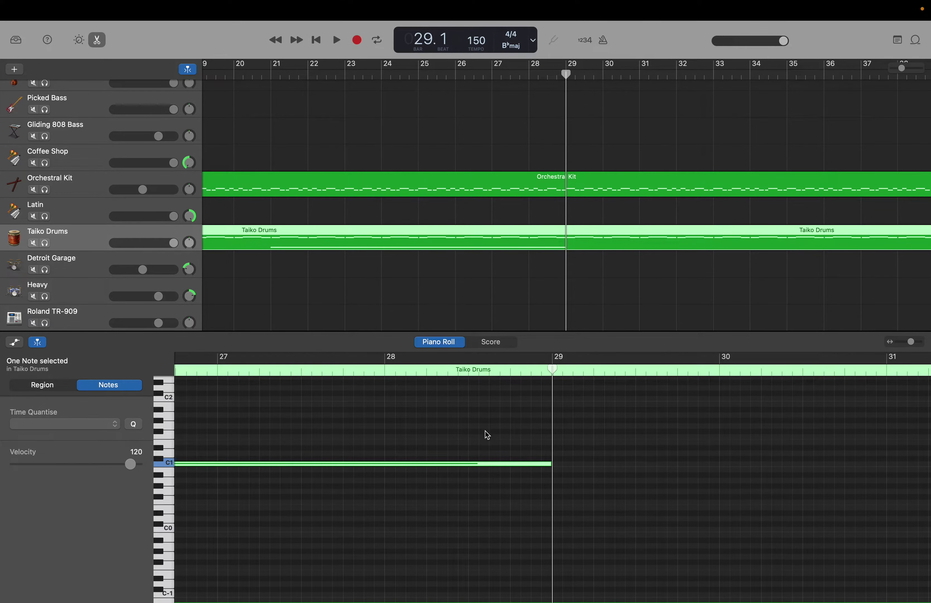
left_click_drag(487, 435, 485, 486)
key("period")
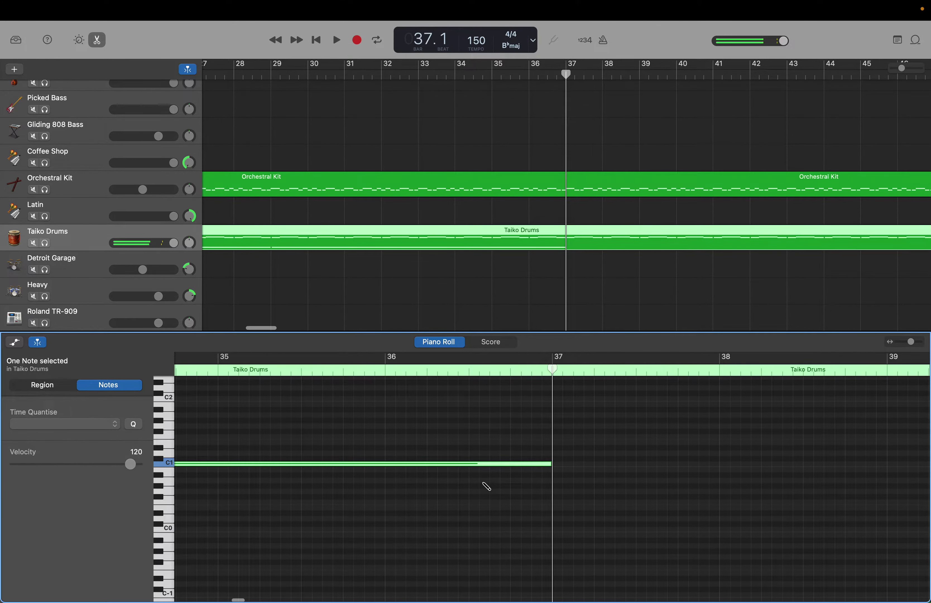
key("period")
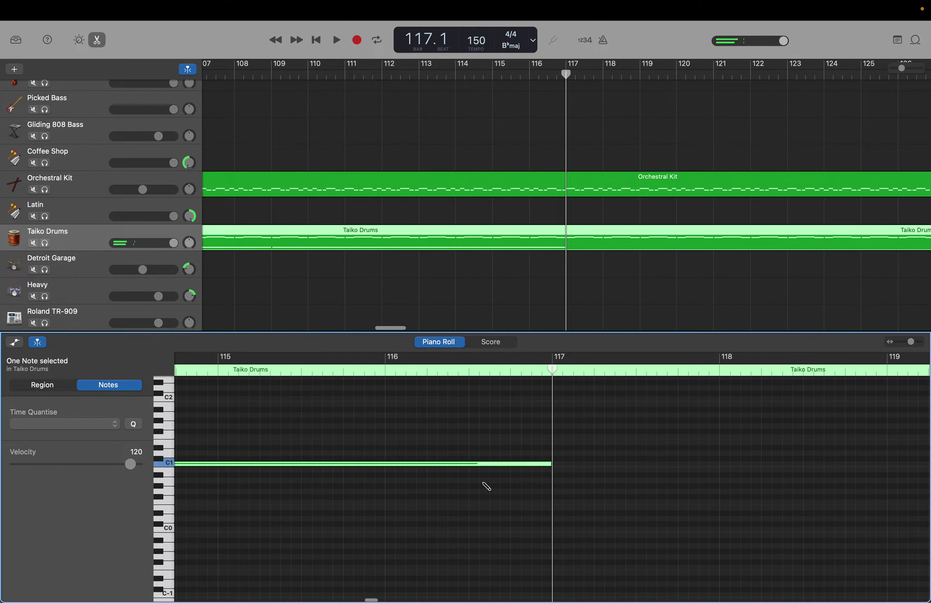
key("period")
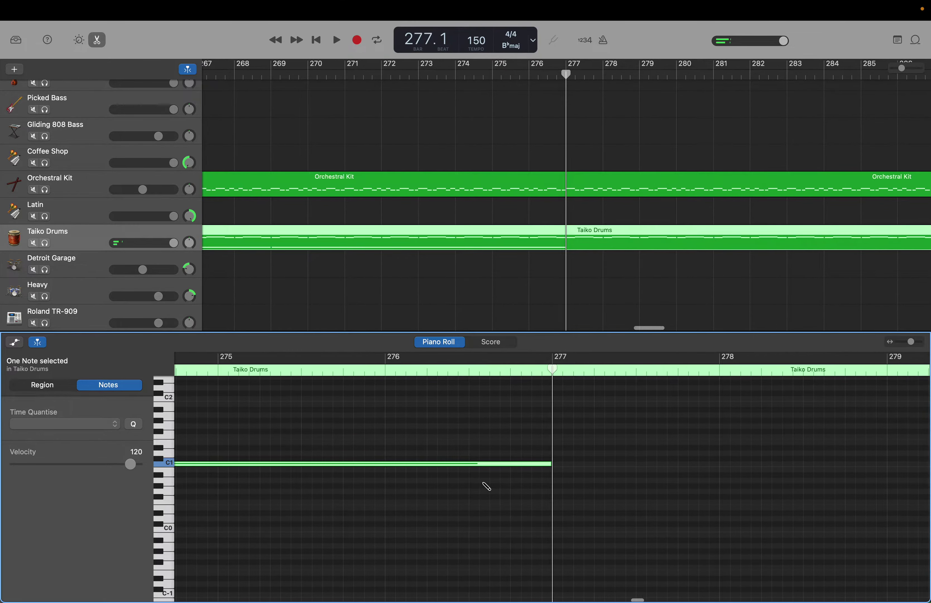
key("period")
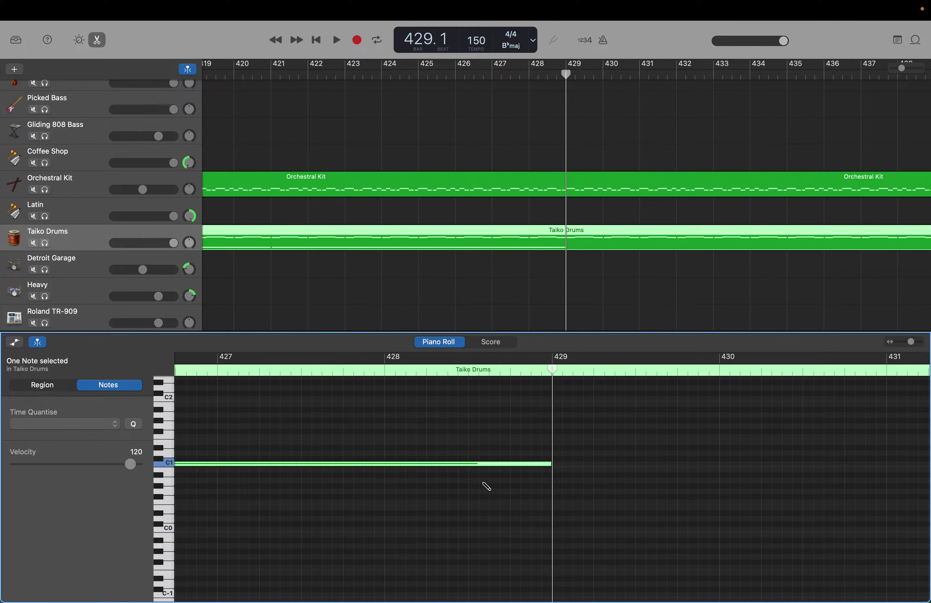
key("period")
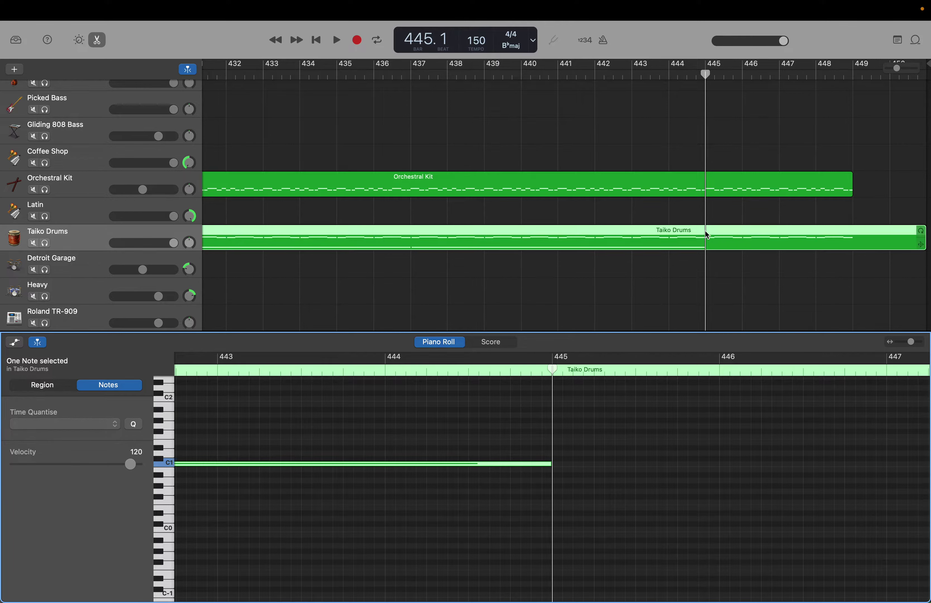
- Delete the Orchestral Kit notes from bar 445 onward and trim the region's end back to bar 445
left_click(710, 190)
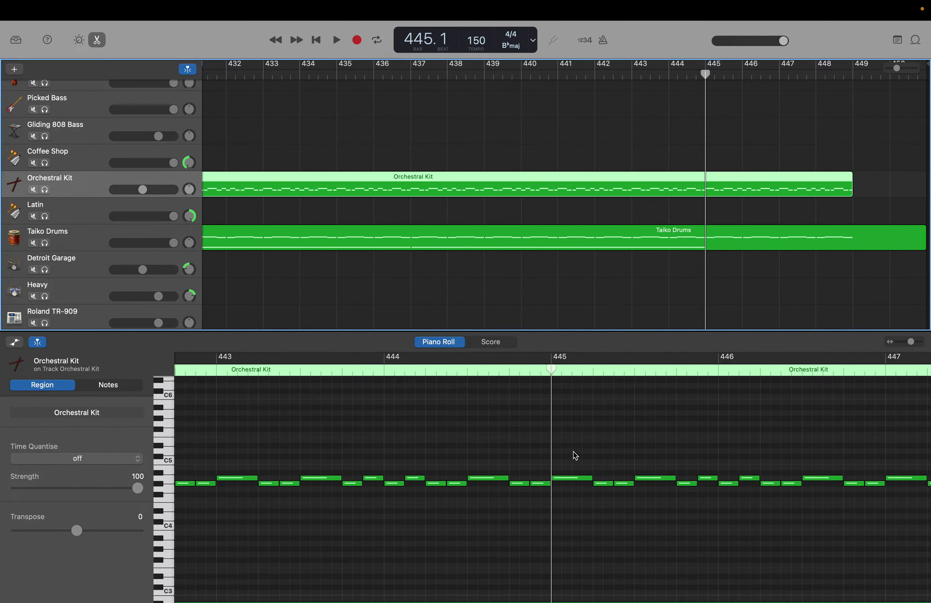
left_click_drag(563, 456, 925, 503)
key("BackSpace")
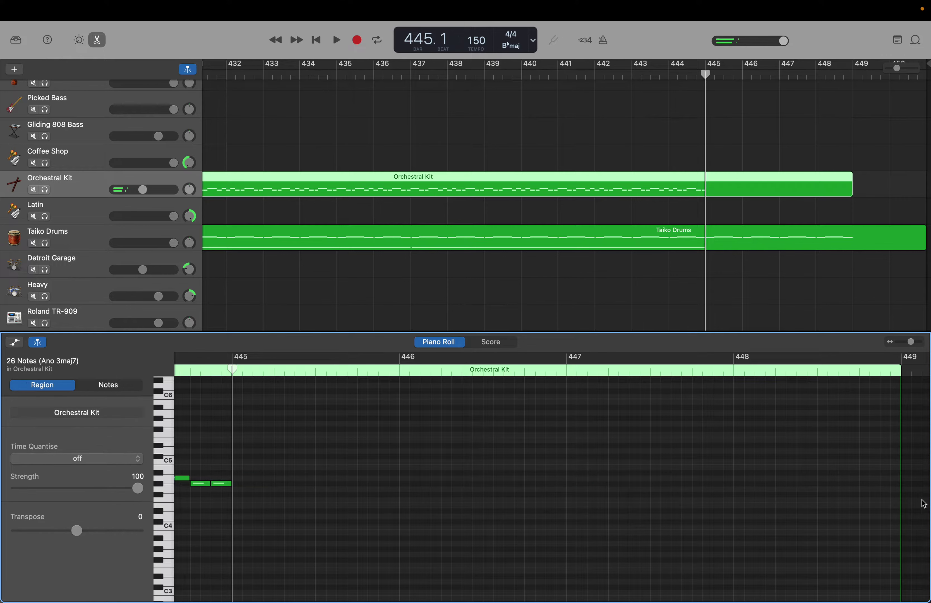
left_click_drag(902, 481, 234, 477)
- Delete the Taiko Drums notes from bar 445 onward and trim the region's end back to bar 445
left_click(732, 247)
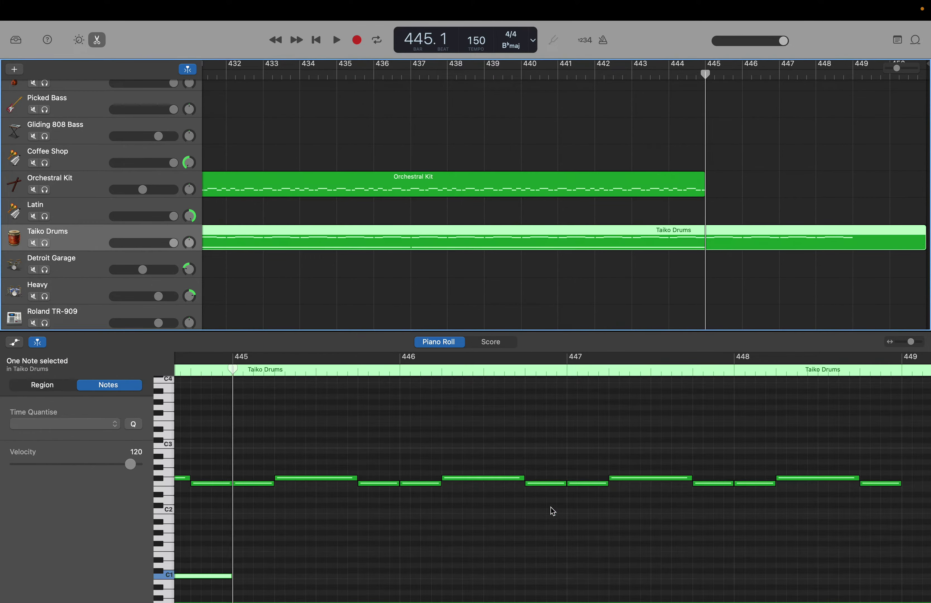
left_click_drag(255, 452, 888, 515)
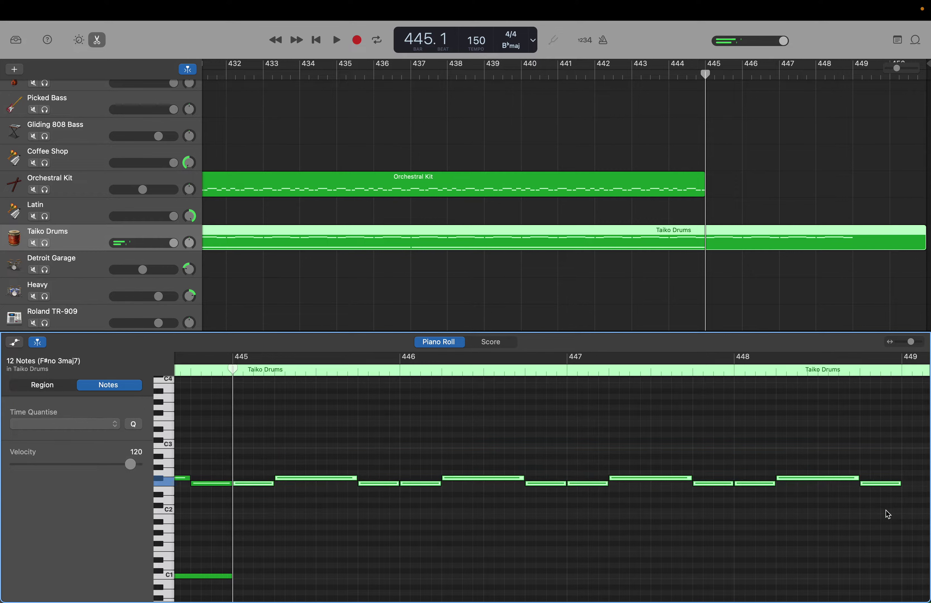
key("BackSpace")
scroll(885, 514, "right", 10)
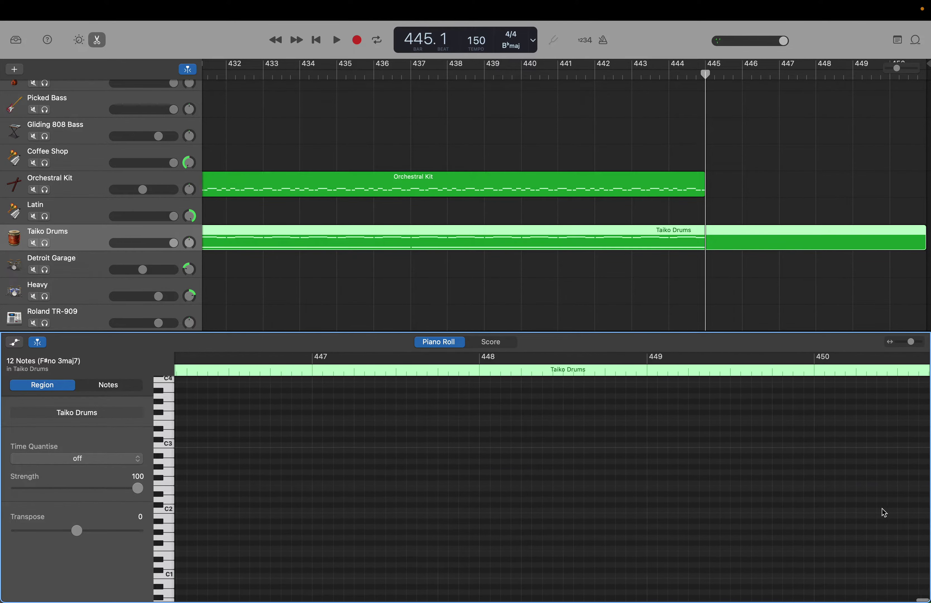
left_click_drag(923, 474, 536, 499)
scroll(340, 450, "left", 20)
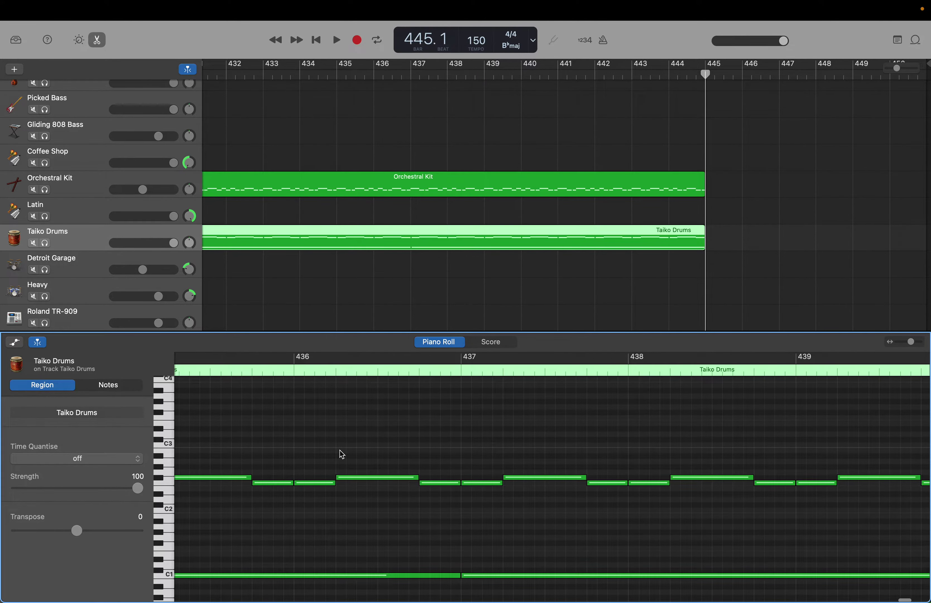
- Play the arrangement from the beginning to bar 26 and look over the Taiko Drums, Orchestral Kit and other tracks
key("Return")
key("space")
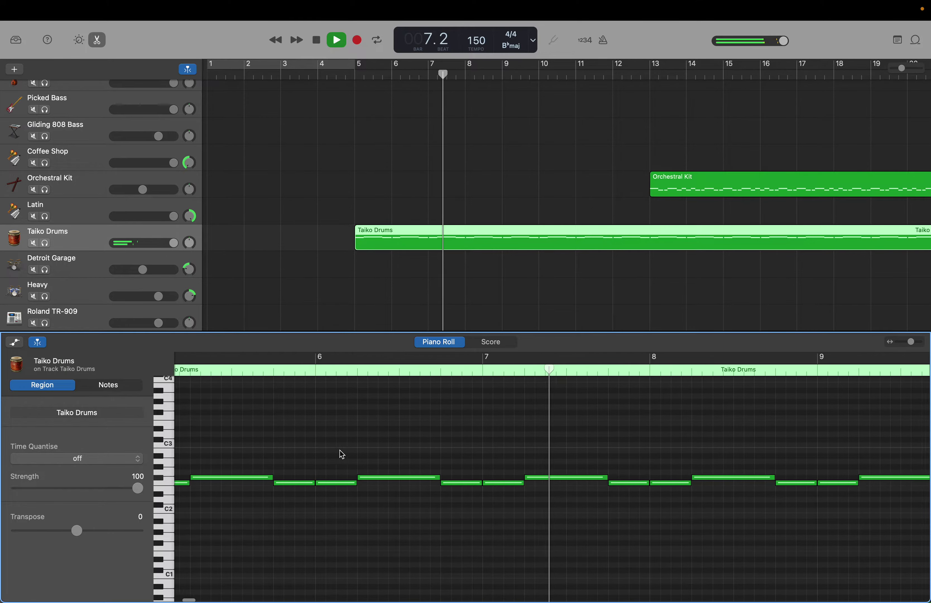
scroll(340, 450, "down", 4)
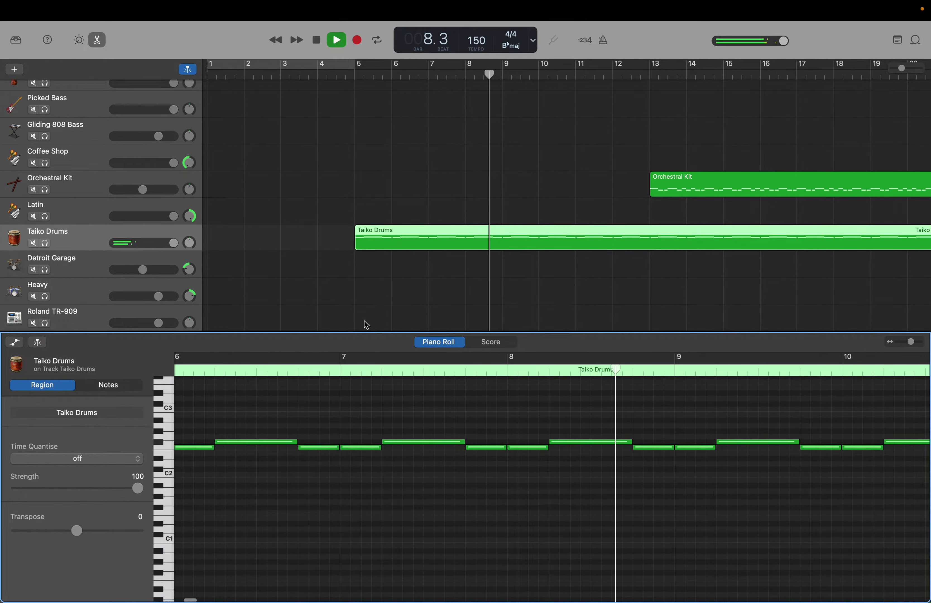
scroll(364, 321, "down", 3)
scroll(365, 320, "up", 3)
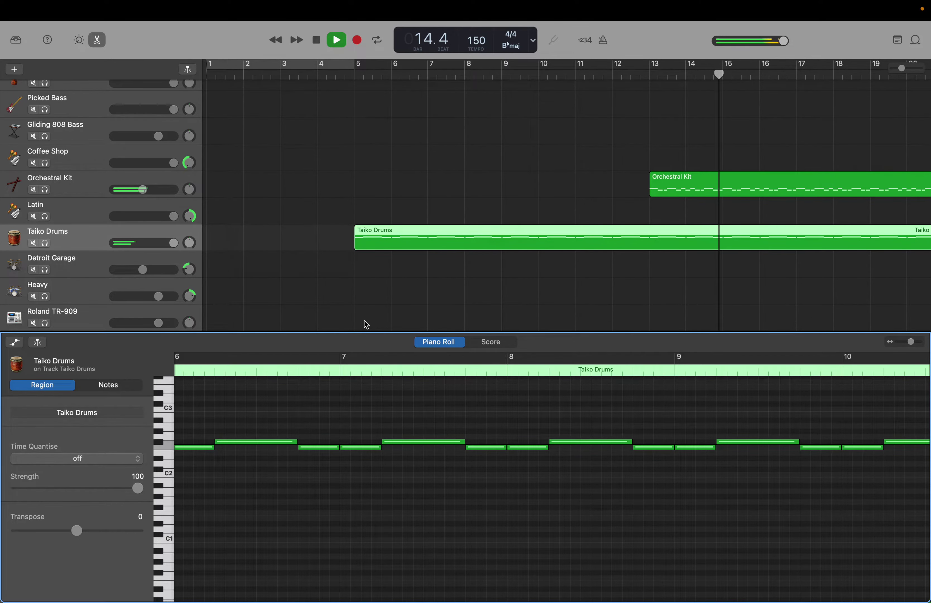
scroll(440, 258, "right", 5)
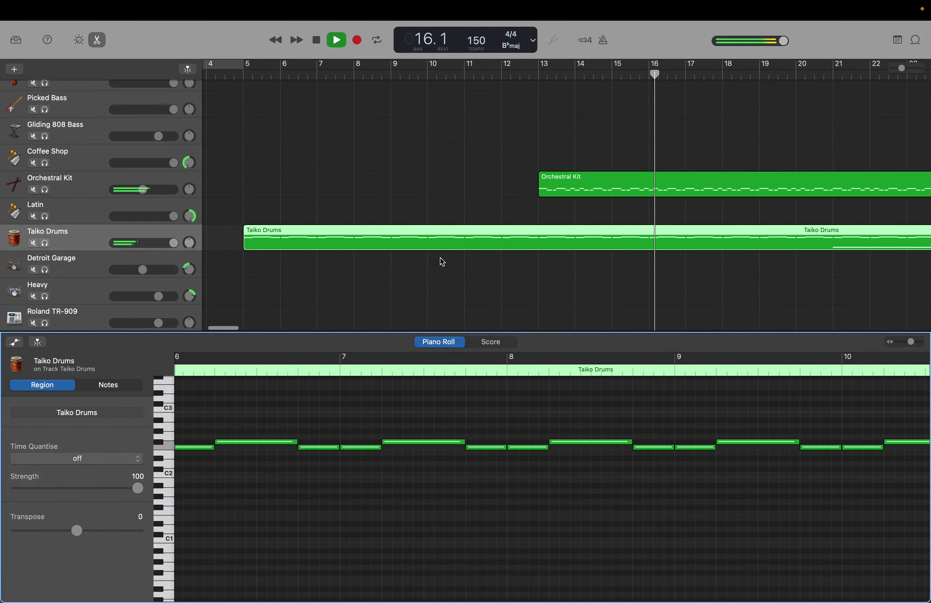
scroll(440, 258, "up", 3)
scroll(441, 258, "up", 10)
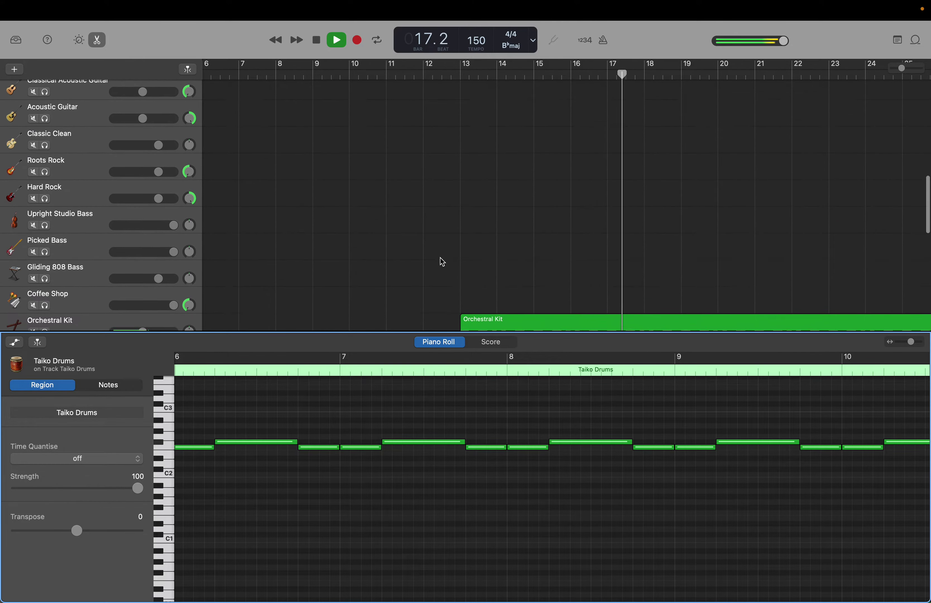
scroll(440, 257, "up", 5)
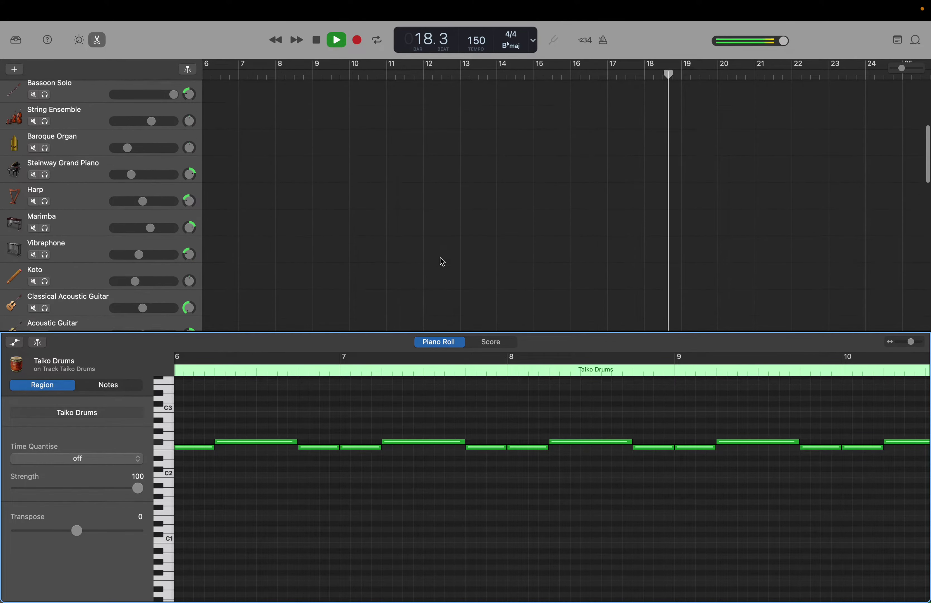
scroll(440, 258, "down", 8)
scroll(440, 257, "down", 7)
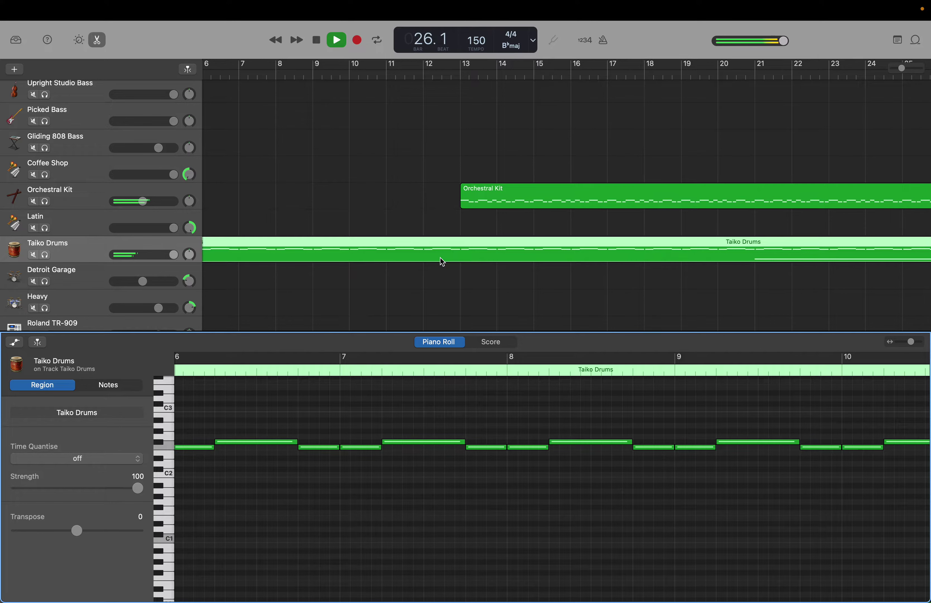
scroll(440, 258, "right", 8)
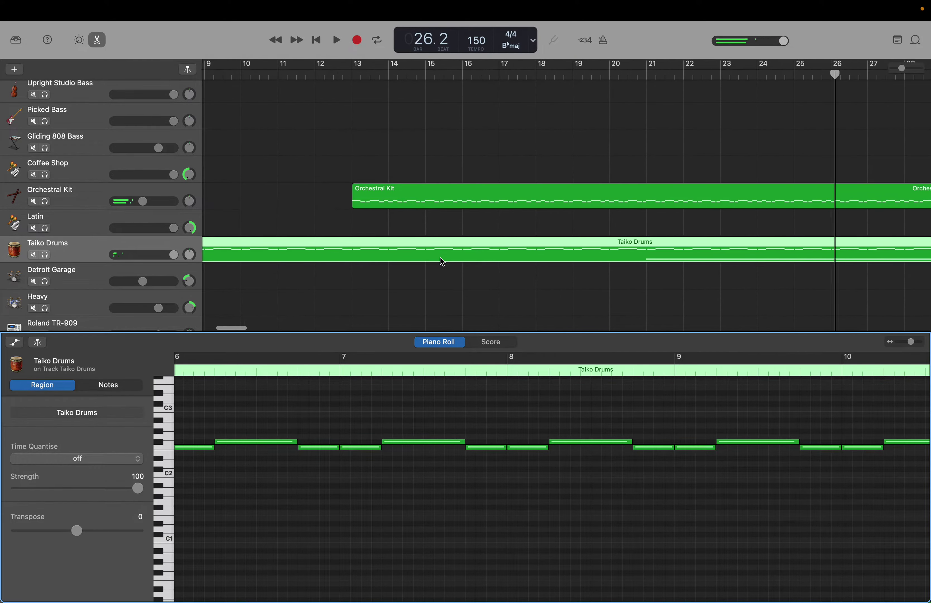
scroll(440, 258, "right", 3)
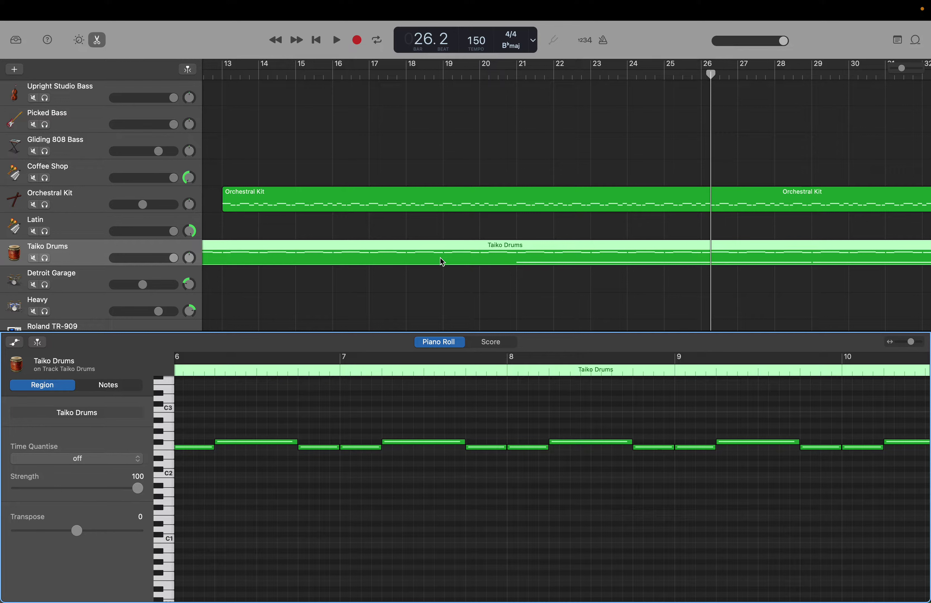
- Undo the repeated C1 notes in the Taiko Drums region, back to the single long note starting at bar 21
key("super+a")
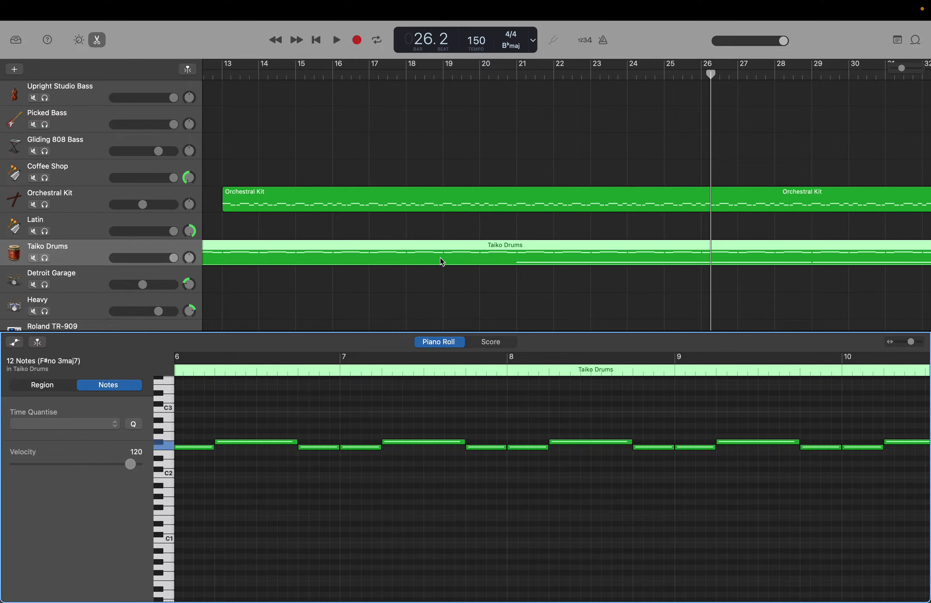
key("Up")
key("Up")
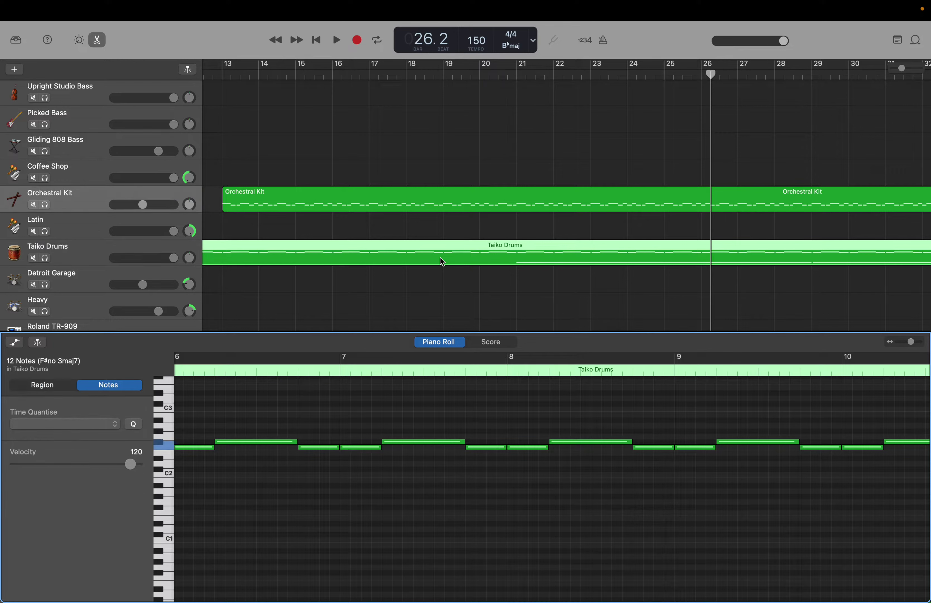
key("Down")
key("Down")
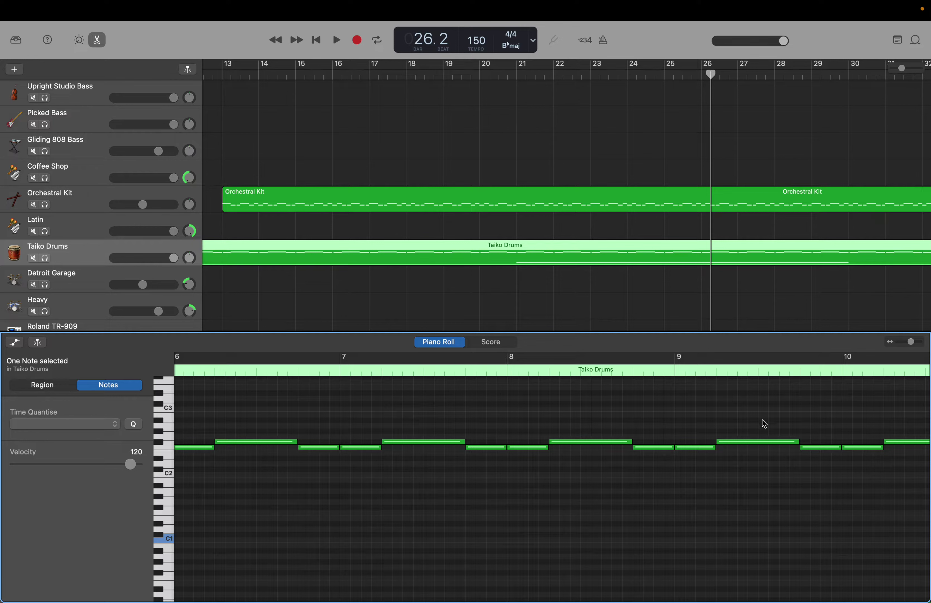
- Delete the remaining long C1 note between bars 21 and 30 in the Taiko Drums region
left_click(677, 266)
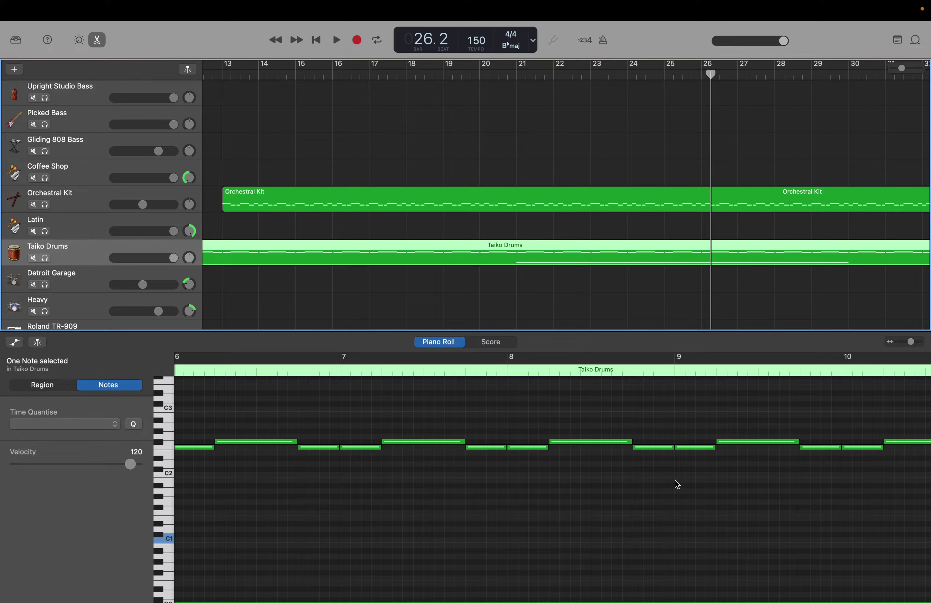
scroll(675, 480, "right", 5)
scroll(675, 480, "down", 3)
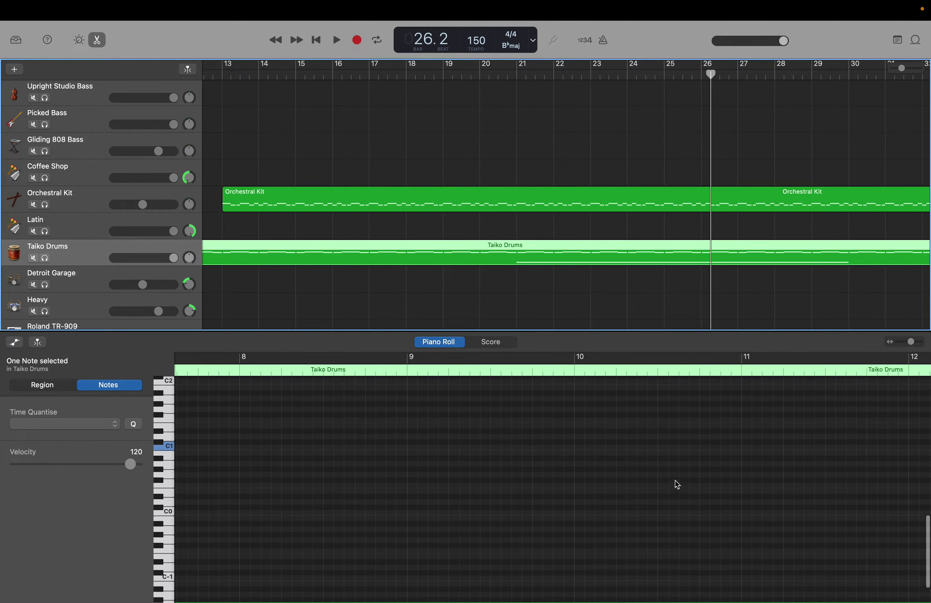
scroll(675, 480, "up", 2)
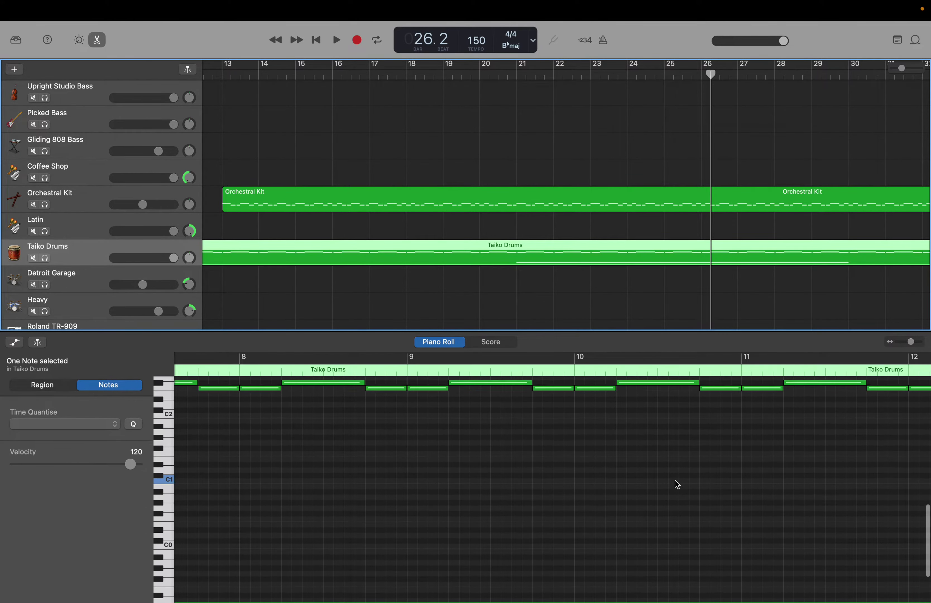
scroll(675, 480, "right", 15)
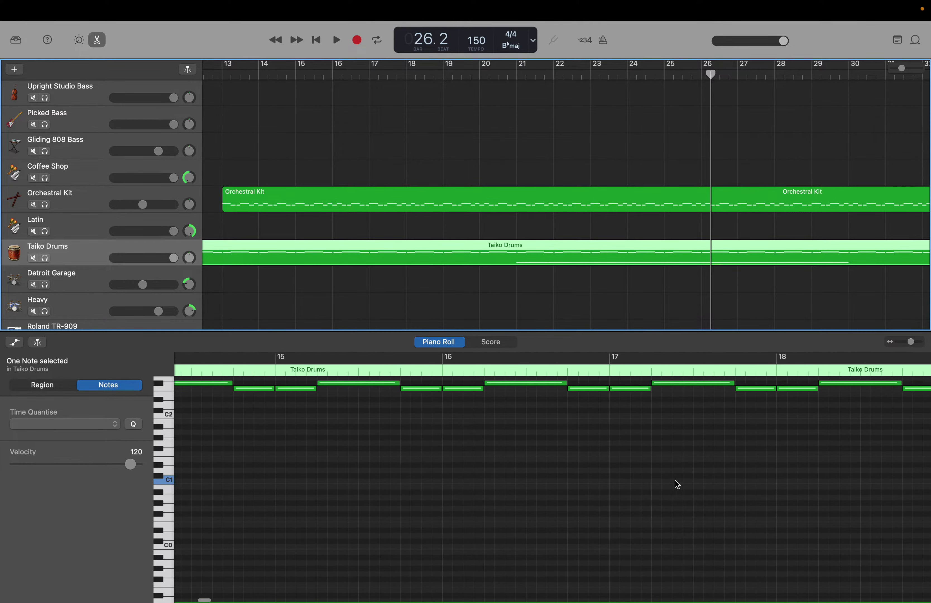
scroll(675, 480, "right", 20)
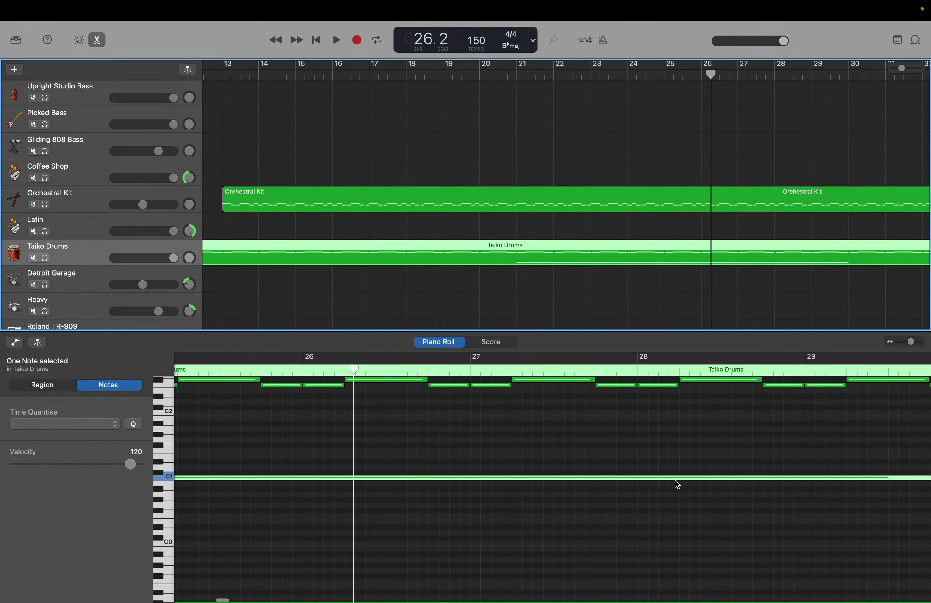
scroll(678, 484, "right", 3)
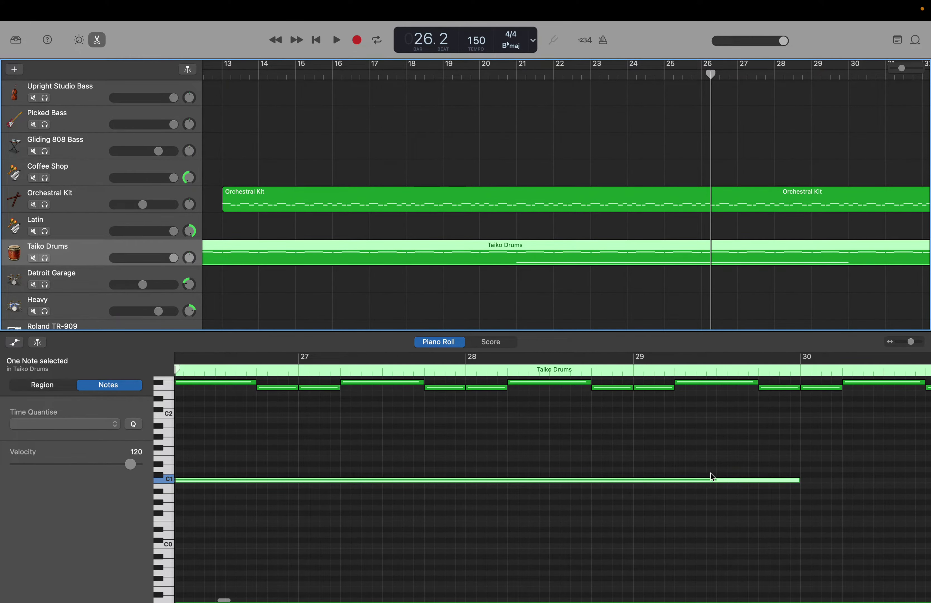
left_click(797, 479)
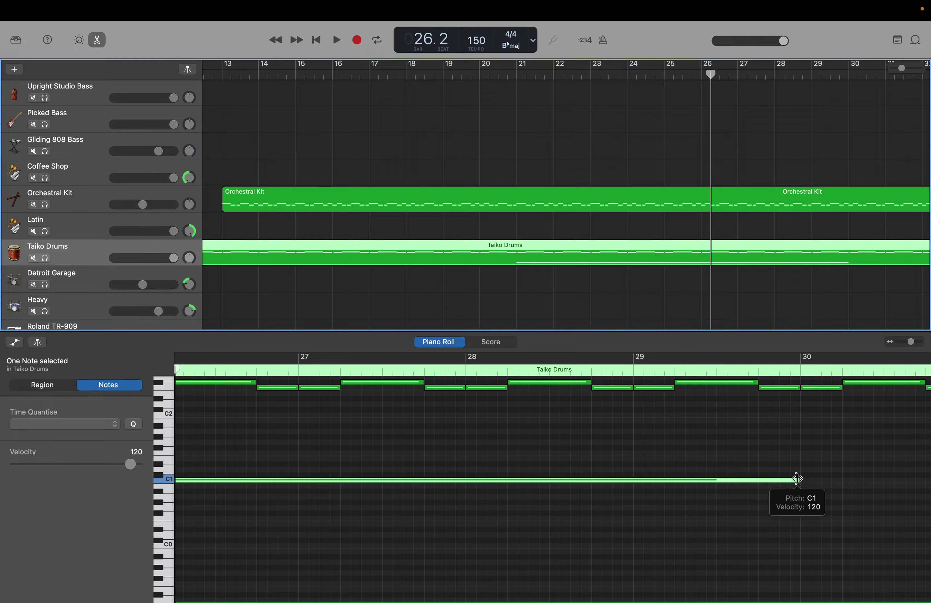
left_click(797, 479)
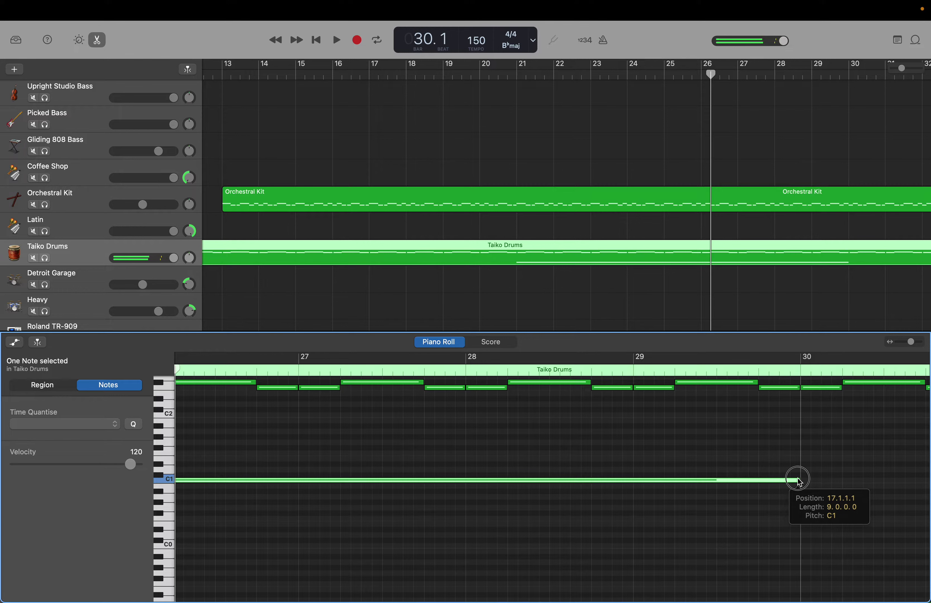
left_click(787, 480)
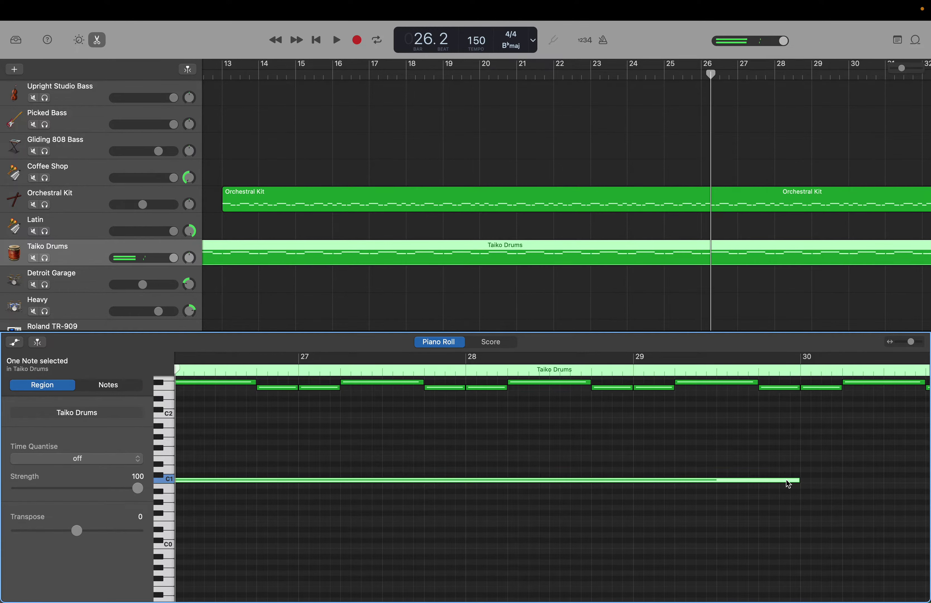
key("Delete")
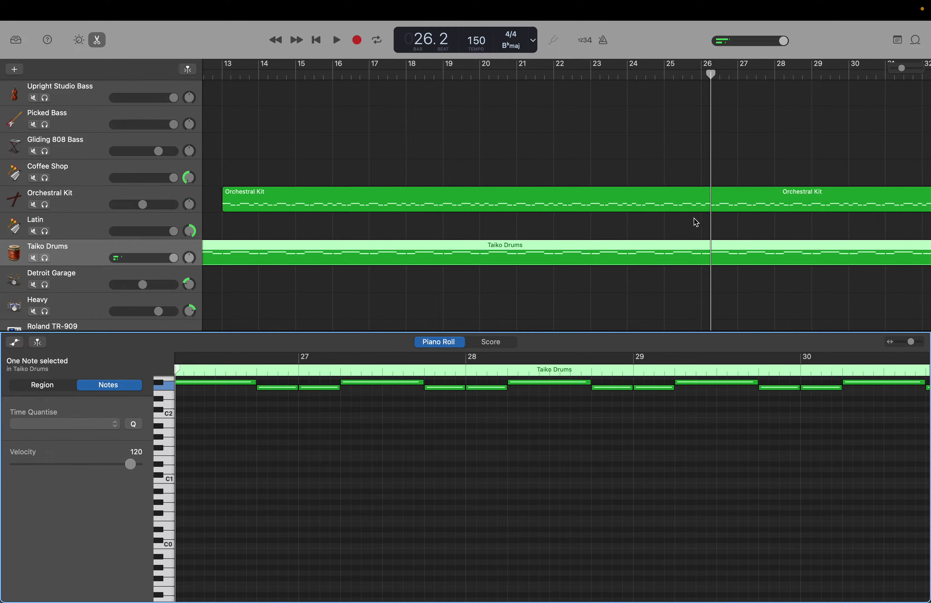
- Move the playhead to bar 21 and select the Latin track
left_click_drag(711, 74, 521, 74)
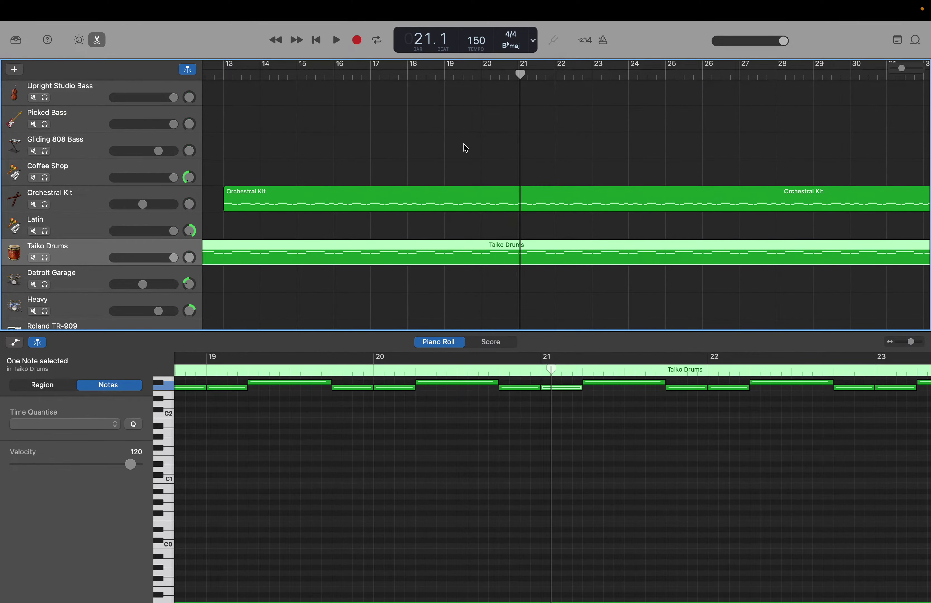
scroll(463, 144, "up", 10)
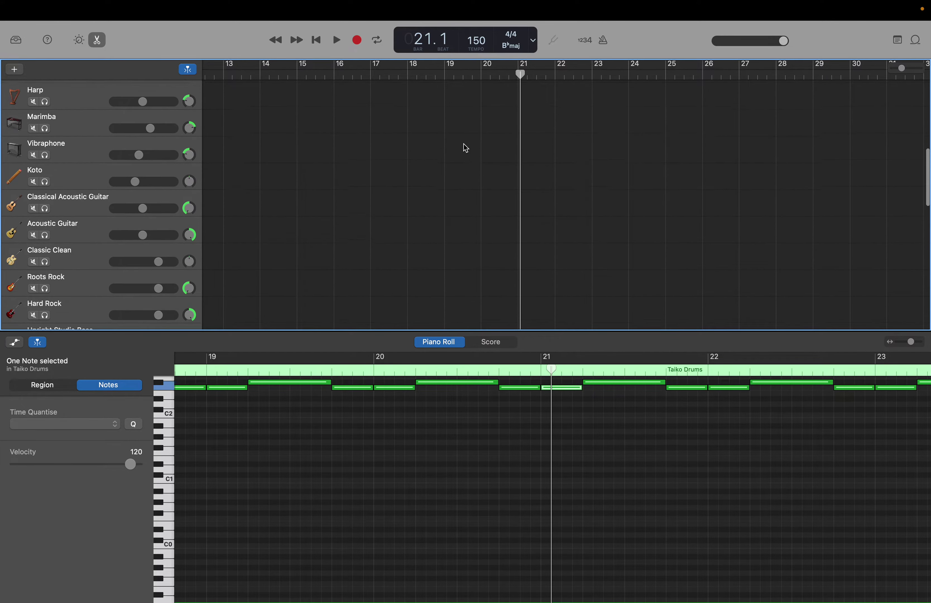
scroll(463, 144, "up", 15)
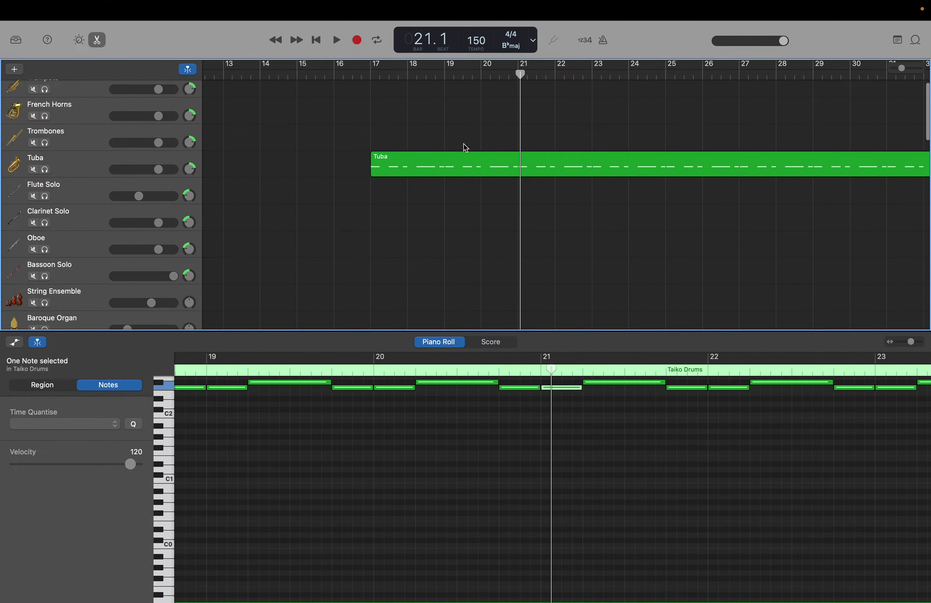
scroll(463, 144, "down", 3)
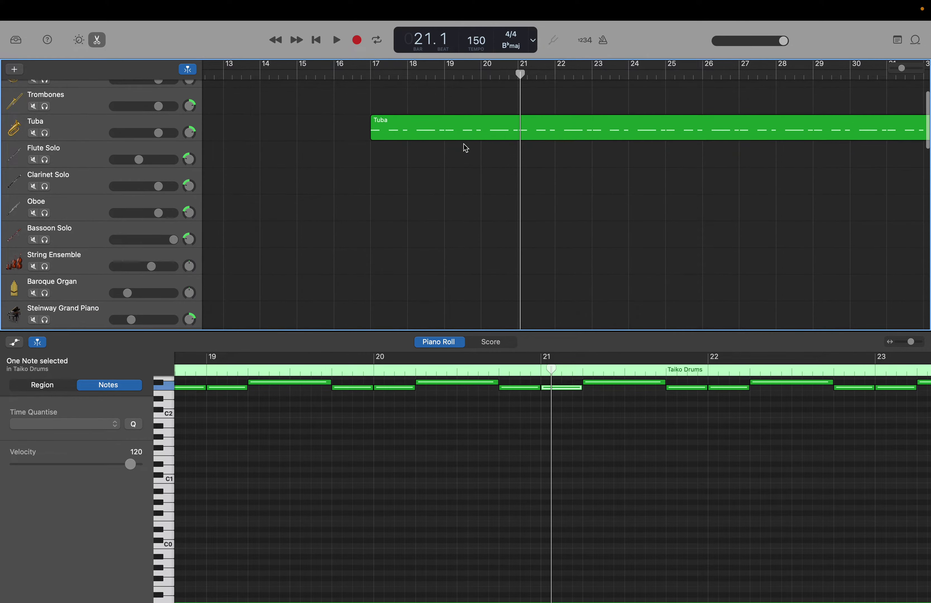
scroll(463, 144, "down", 5)
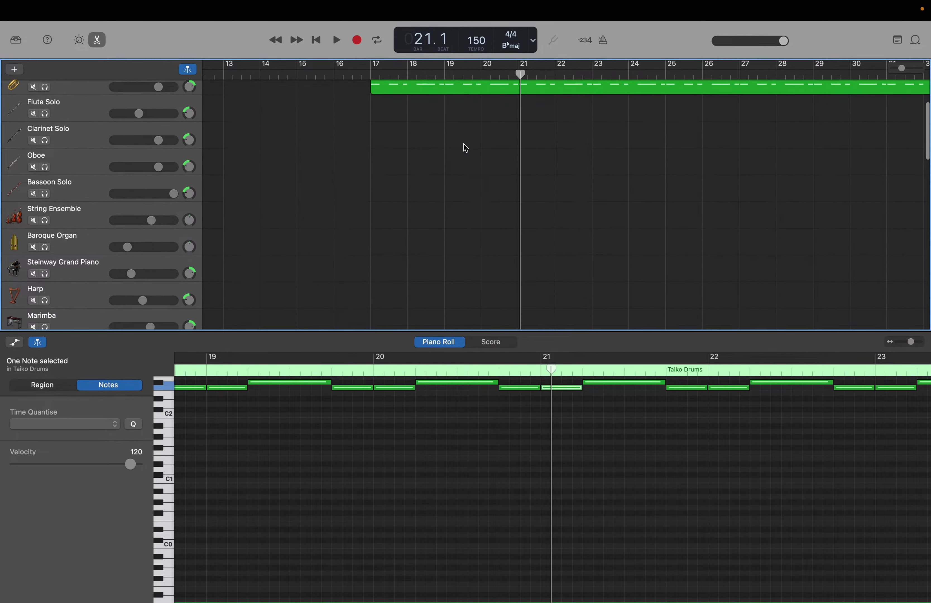
scroll(463, 144, "down", 10)
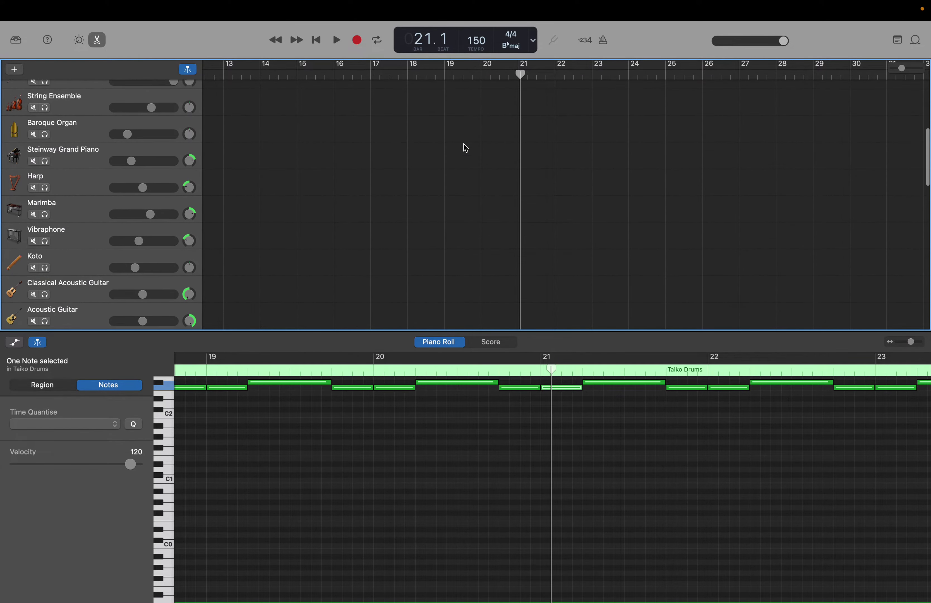
scroll(463, 144, "down", 15)
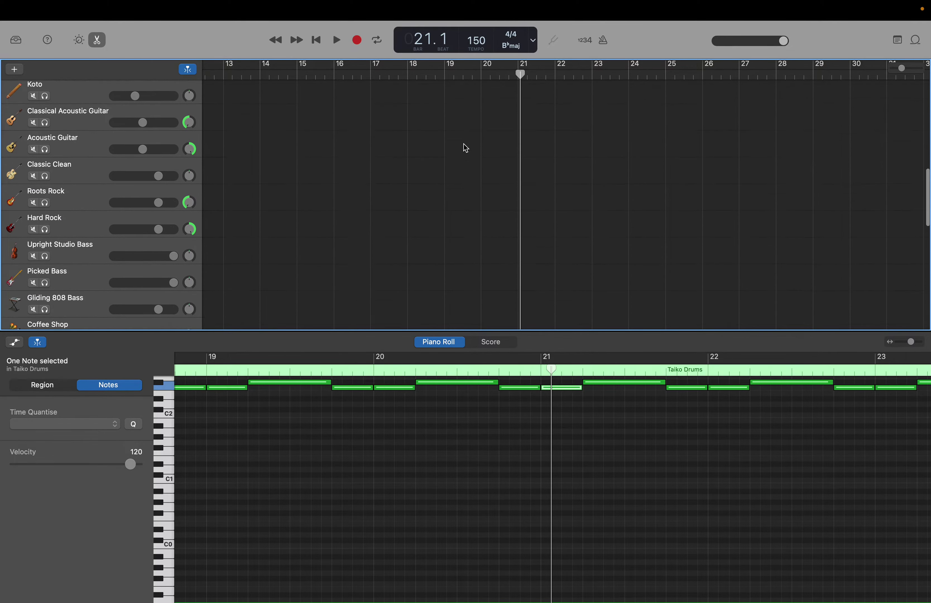
scroll(463, 144, "down", 6)
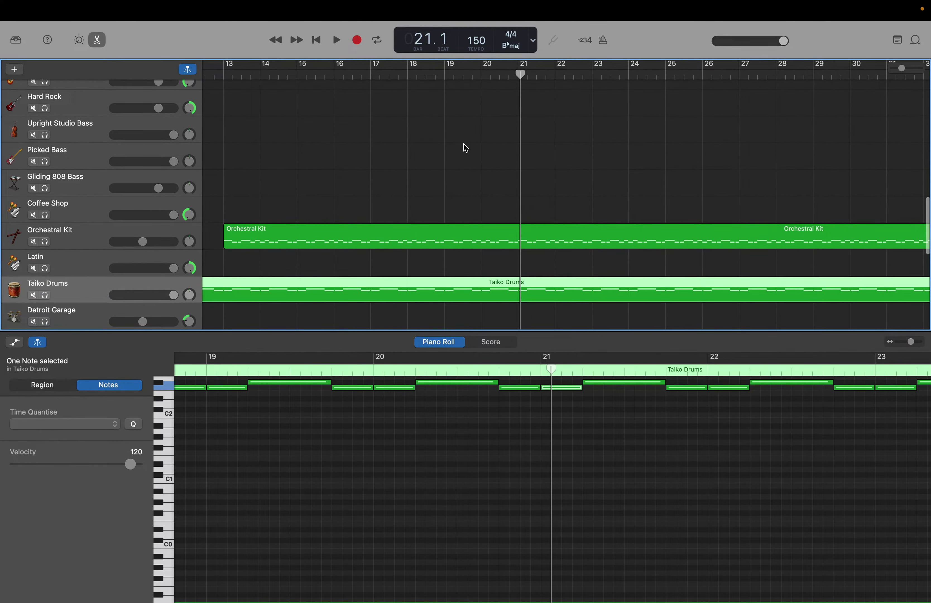
scroll(463, 144, "down", 1)
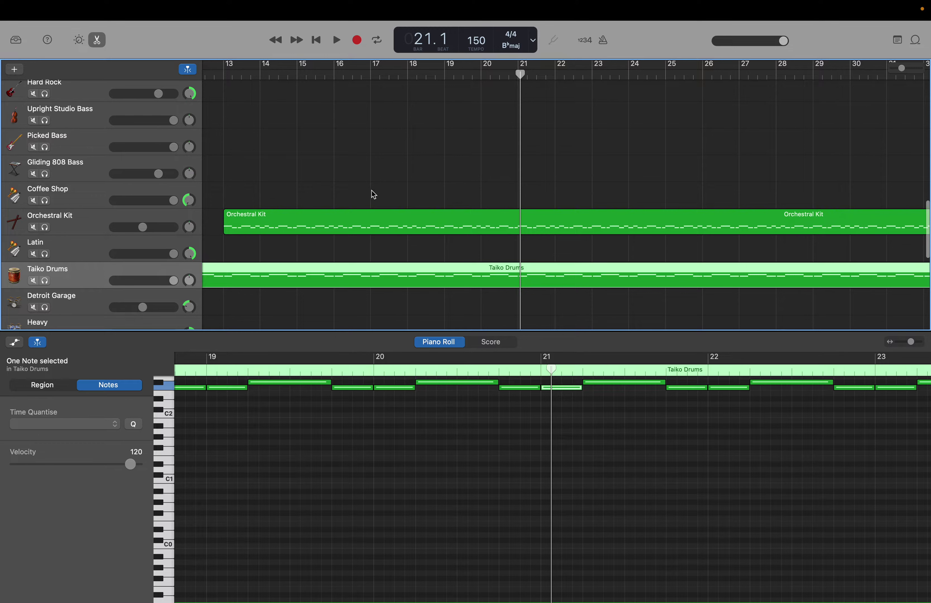
left_click(169, 247)
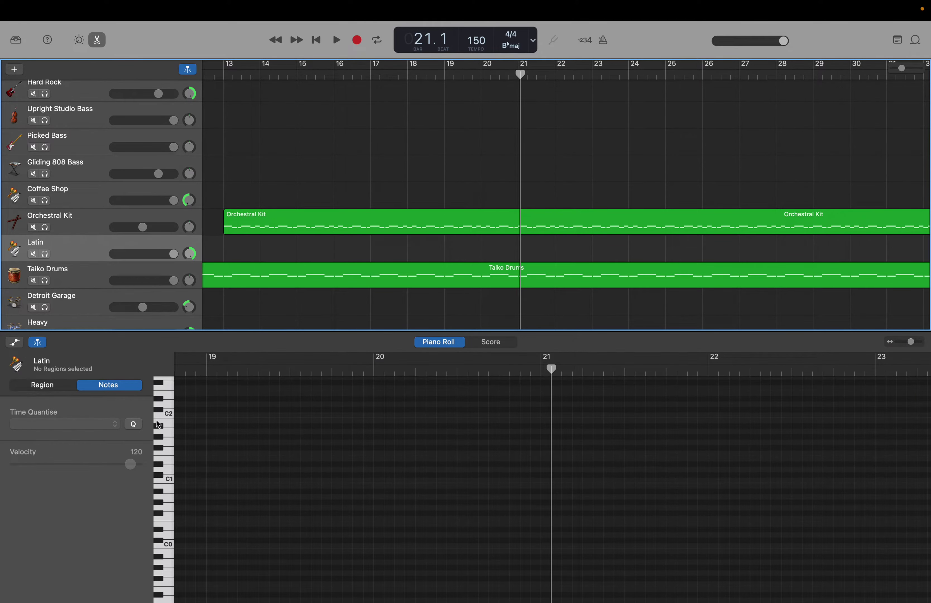
- Audition the Latin track's percussion sounds on the low keys of the piano roll keyboard
left_click(161, 482)
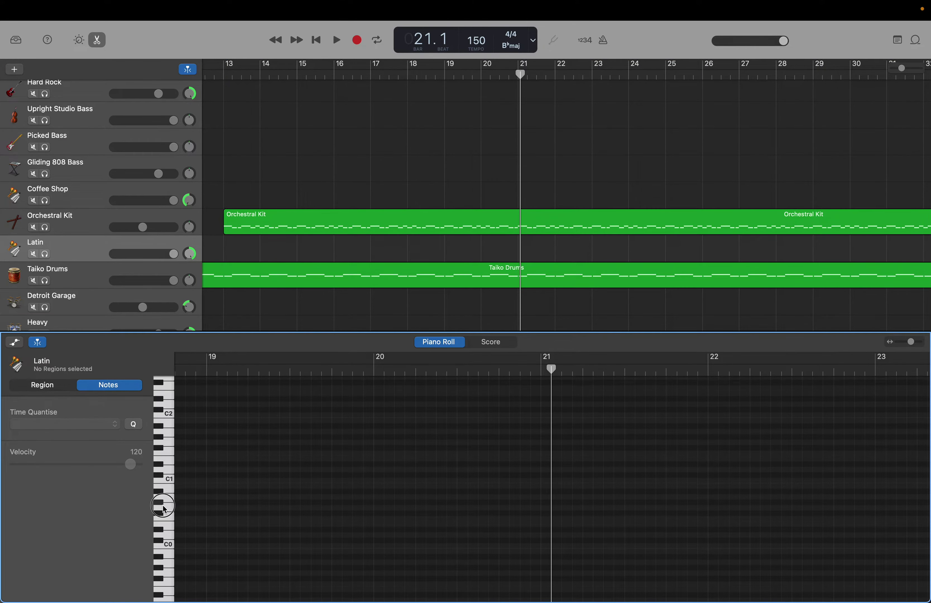
scroll(165, 426, "up", 4)
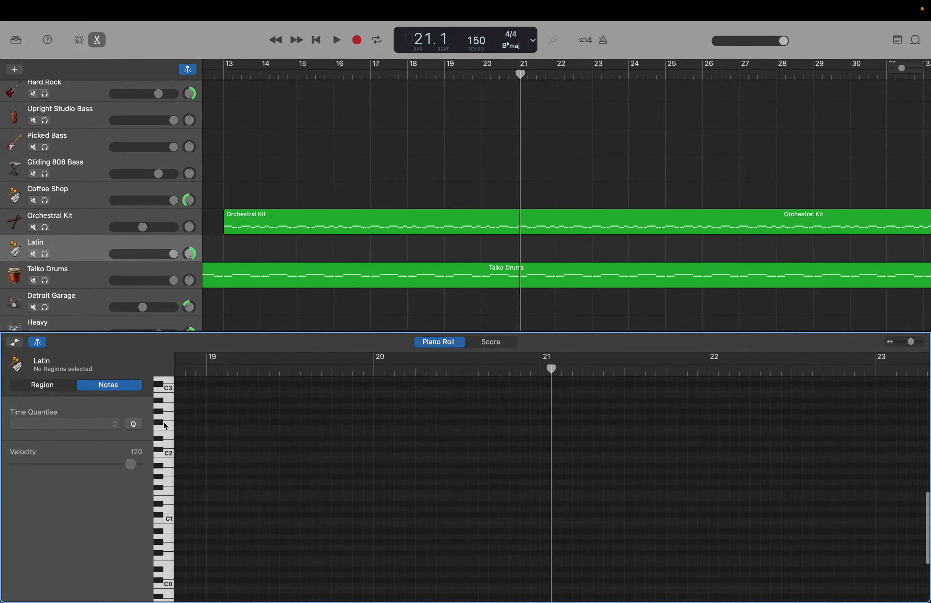
left_click_drag(167, 486, 160, 434)
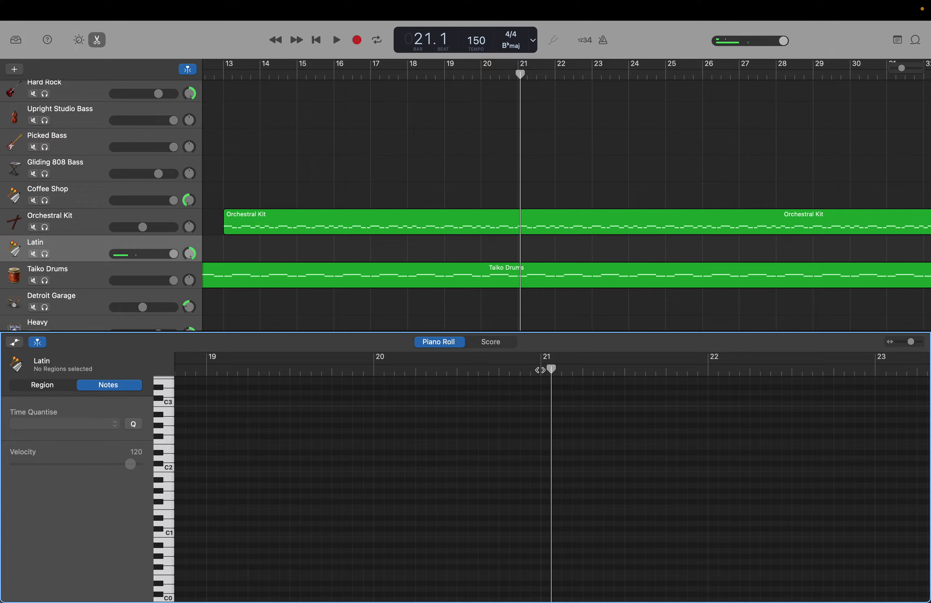
- Set the playhead to bar 21 and create a quarter note on F♯2 there in the Latin track
left_click_drag(550, 368, 541, 368)
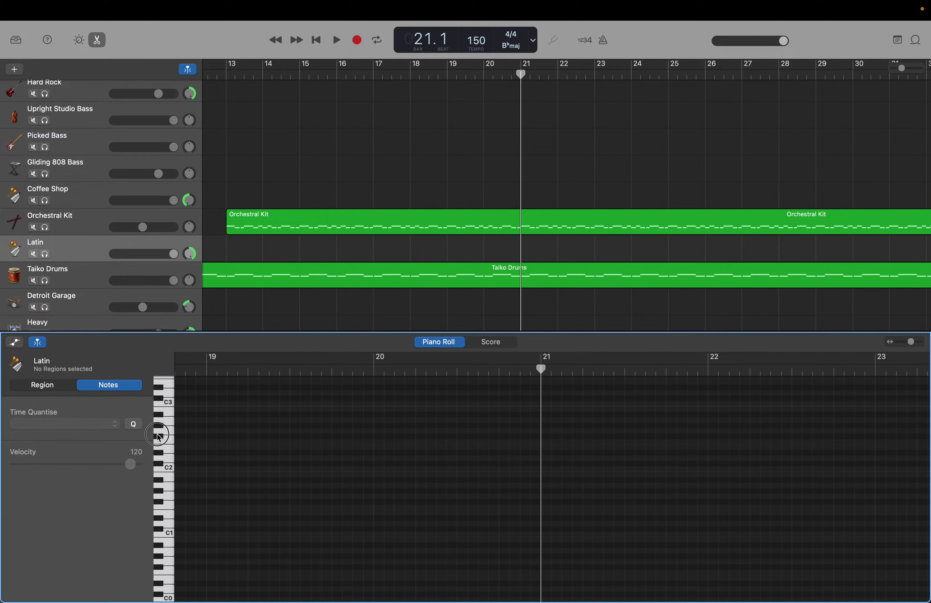
right_click(543, 436)
left_click(551, 442)
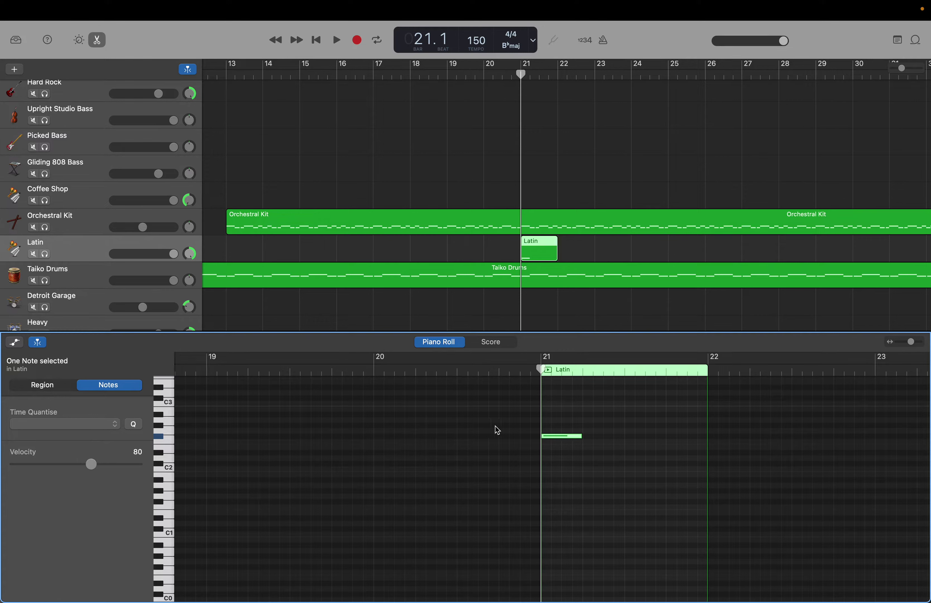
- Duplicate the F♯2 note so that four consecutive quarter notes fill bar 21 of the Latin region
left_click(565, 407)
left_click(558, 435)
left_click_drag(541, 368, 582, 369)
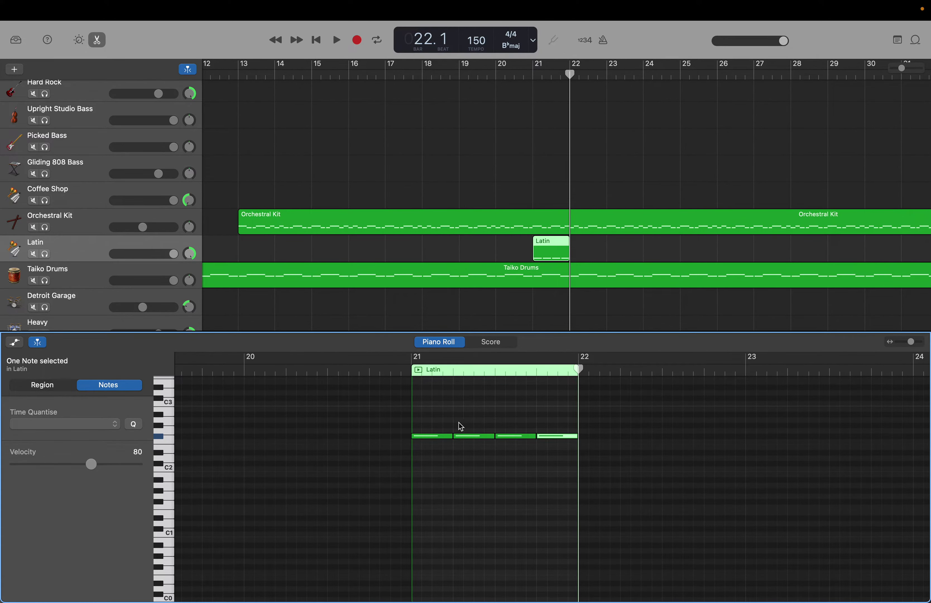
- Copy the four F♯2 notes of bar 21 and paste them repeatedly from bar 22 up to bar 199 in the Latin region
left_click_drag(441, 424, 546, 454)
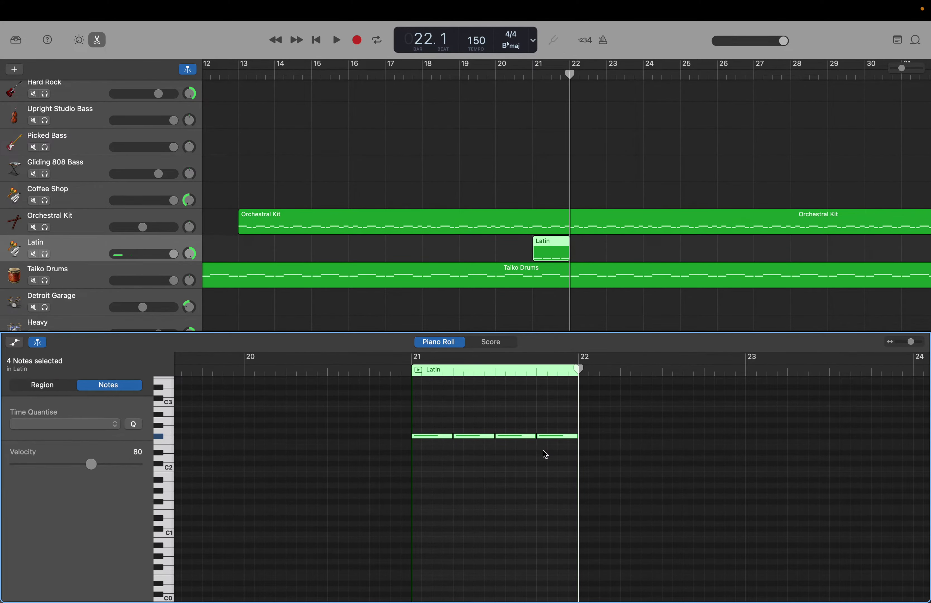
key("super+v")
key("super+v")
key("super+v")
key("super+v")
key("super+v")
key("super+v")
key("super+v")
key("super+v")
key("super+v")
key("super+v")
key("super+v")
key("super+v")
key("super+v")
key("super+v")
key("super+v")
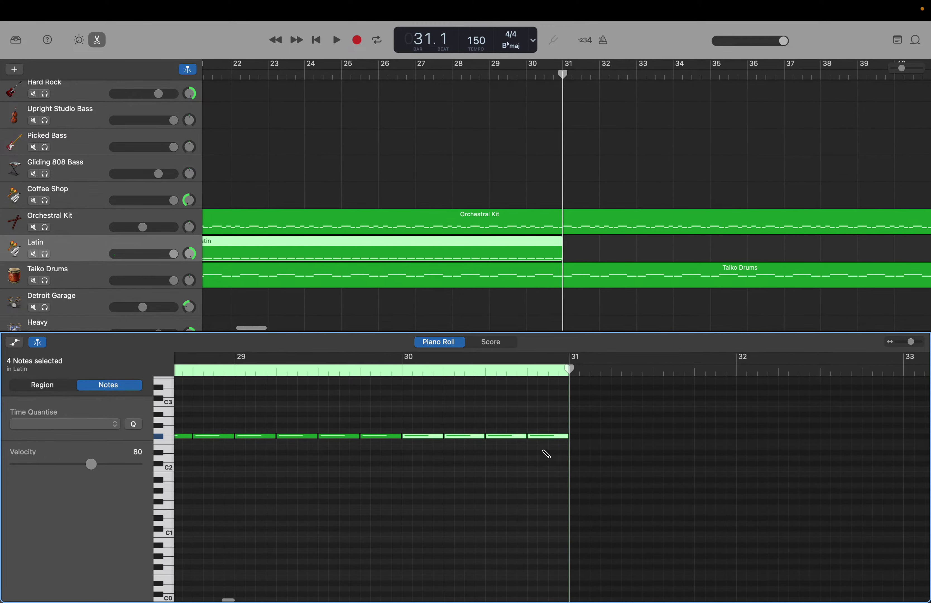
key("super+v")
key("super+v")
key("super+v")
key("super+v")
key("super+v")
key("super+v")
key("super+v")
key("super+v")
key("super+v")
key("super+v")
key("super+v")
key("super+v")
key("super+v")
key("super+v")
key("super+v")
key("super+v")
key("super+v")
key("super+v")
key("super+v")
key("super+v")
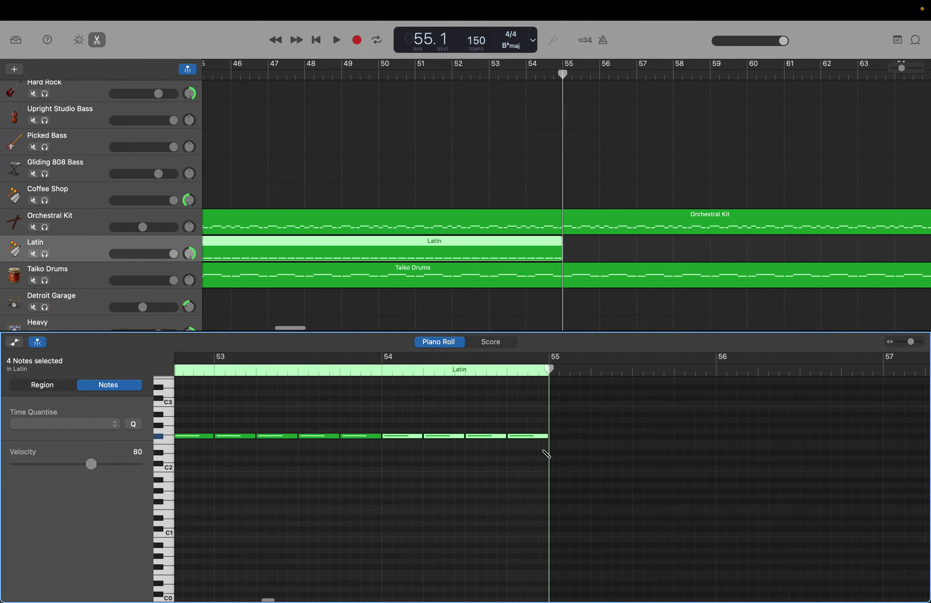
key("super+v")
key("super+v")
key("super+v")
key("super+v")
key("super+v")
key("super+v")
key("super+v")
key("super+v")
key("super+v")
key("super+v")
key("super+v")
key("super+v")
key("super+v")
key("super+v")
key("super+v")
key("super+v")
key("super+v")
key("super+v")
key("super+v")
key("super+v")
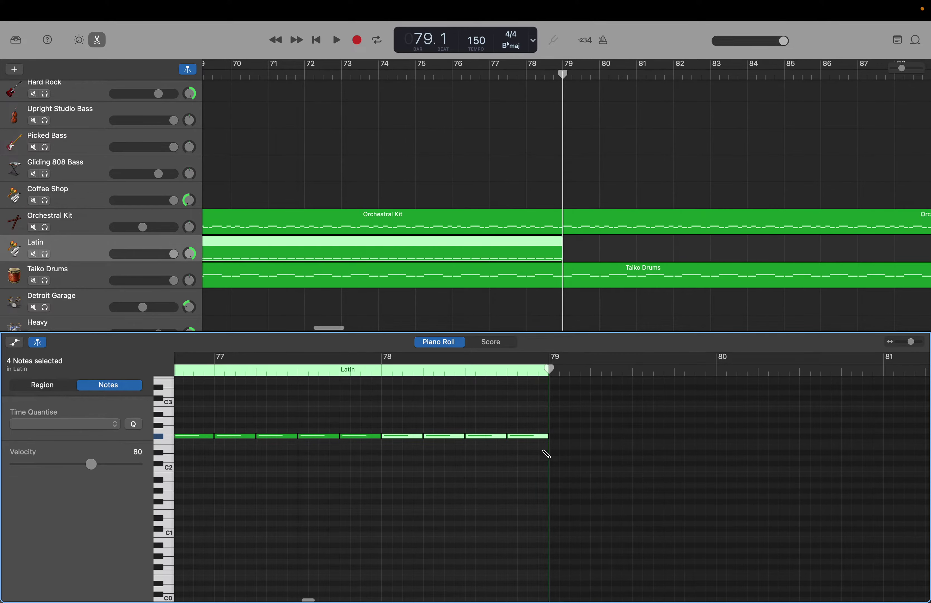
key("super+v")
key("super+v")
key("super+v")
key("super+v")
key("super+v")
key("super+v")
key("super+v")
key("super+v")
key("super+v")
key("super+v")
key("super+v")
key("super+v")
key("super+v")
key("super+v")
key("super+v")
key("super+v")
key("super+v")
key("super+v")
key("super+v")
key("super+v")
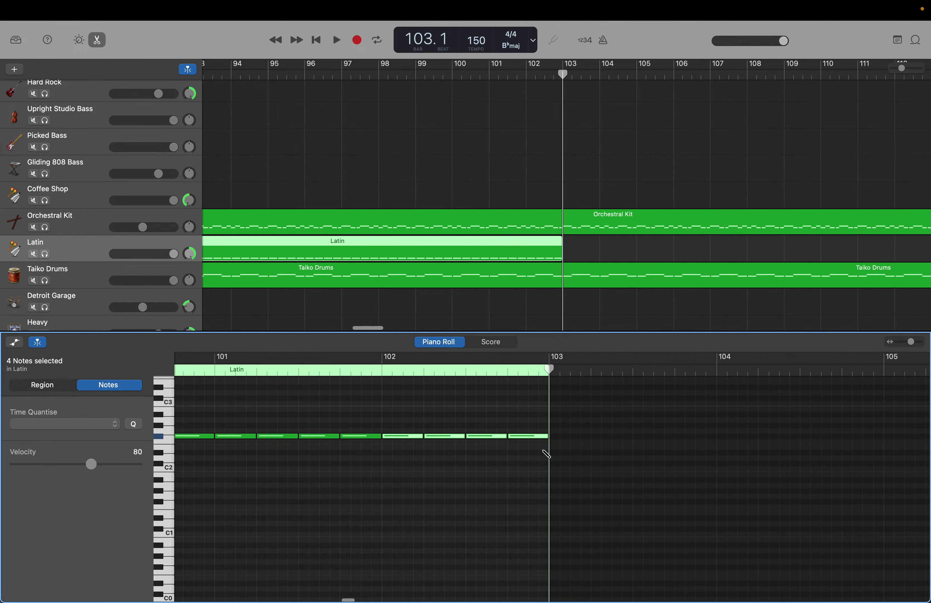
key("super+v")
key("super+v")
key("super+v")
key("super+v")
key("super+v")
key("super+v")
key("super+v")
key("super+v")
key("super+v")
key("super+v")
key("super+v")
key("super+v")
key("super+v")
key("super+v")
key("super+v")
key("super+v")
key("super+v")
key("super+v")
key("super+v")
key("super+v")
key("super+v")
key("super+v")
key("super+v")
key("super+v")
key("super+v")
key("super+v")
key("super+v")
key("super+v")
key("super+v")
key("super+v")
key("super+v")
key("super+v")
key("super+v")
key("super+v")
key("super+v")
key("super+v")
key("super+v")
key("super+v")
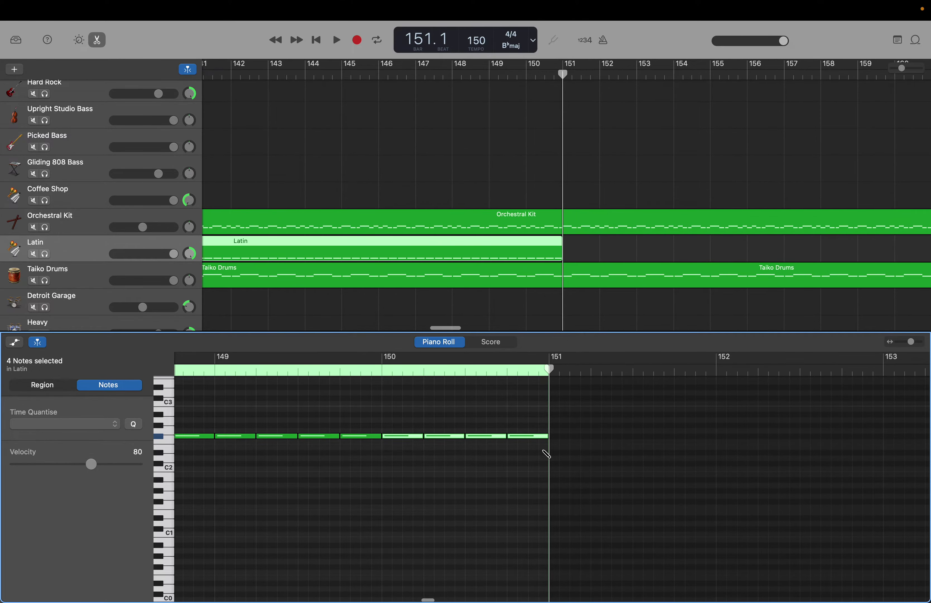
key("super+v")
key("super+v")
key("super+v")
key("super+v")
key("super+v")
key("super+v")
key("super+v")
key("super+v")
key("super+v")
key("super+v")
key("super+v")
key("super+v")
key("super+v")
key("super+v")
key("super+v")
key("super+v")
key("super+v")
key("super+v")
key("super+v")
key("super+v")
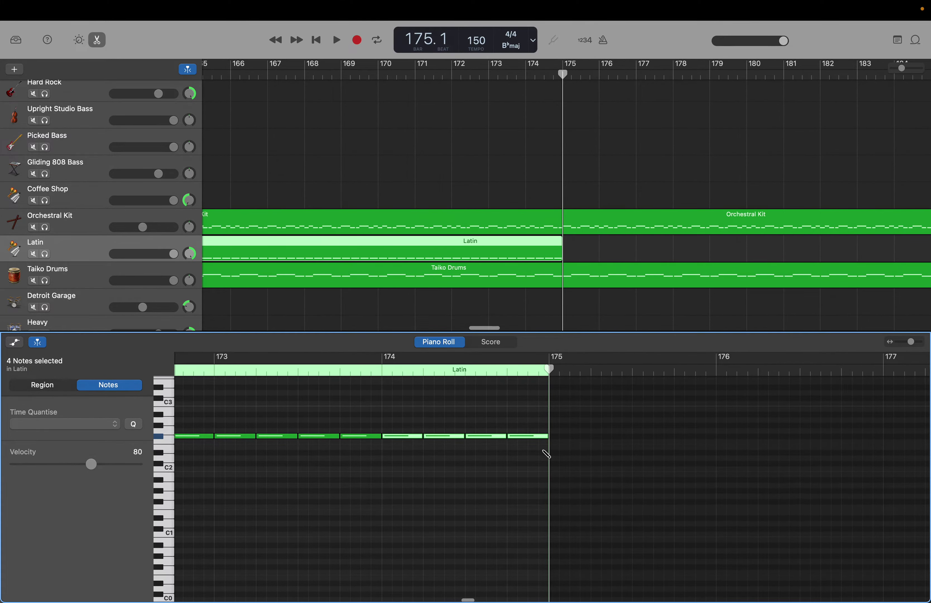
key("super+v")
key("super+v")
key("super+v")
key("super+v")
key("super+v")
key("super+v")
key("super+v")
key("super+v")
key("super+v")
key("super+v")
key("super+v")
key("super+v")
key("super+v")
key("super+v")
key("super+v")
key("super+v")
key("super+v")
key("super+v")
key("super+v")
key("super+v")
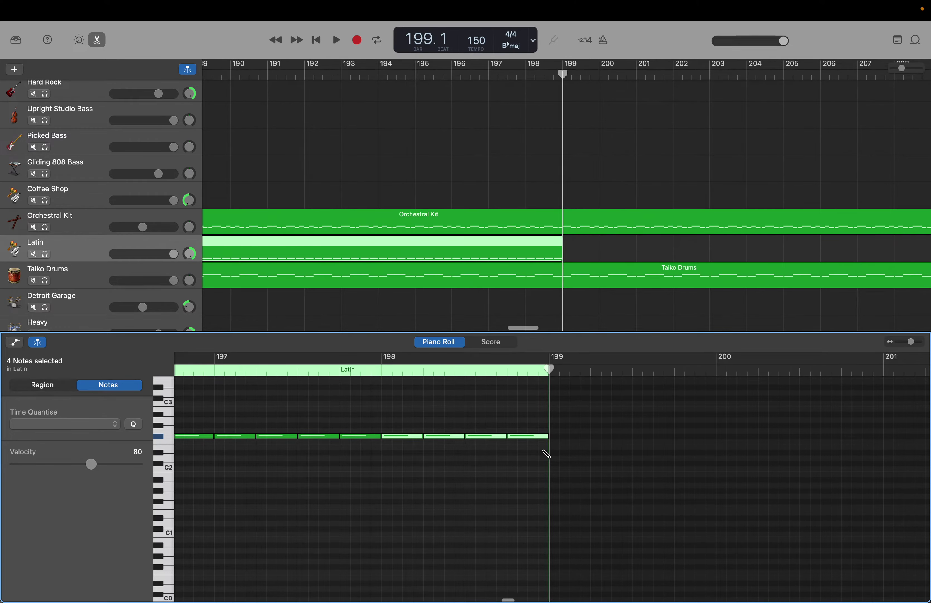
- Continue pasting the copied four-note F♯2 bar repeatedly from bar 199 up to bar 391 in the Latin region
key("super+v")
key("super+v")
key("super+v")
key("super+v")
key("super+v")
key("super+v")
key("super+v")
key("super+v")
key("super+v")
key("super+v")
key("super+v")
key("super+v")
key("super+v")
key("super+v")
key("super+v")
key("super+v")
key("super+v")
key("super+v")
key("super+v")
key("super+v")
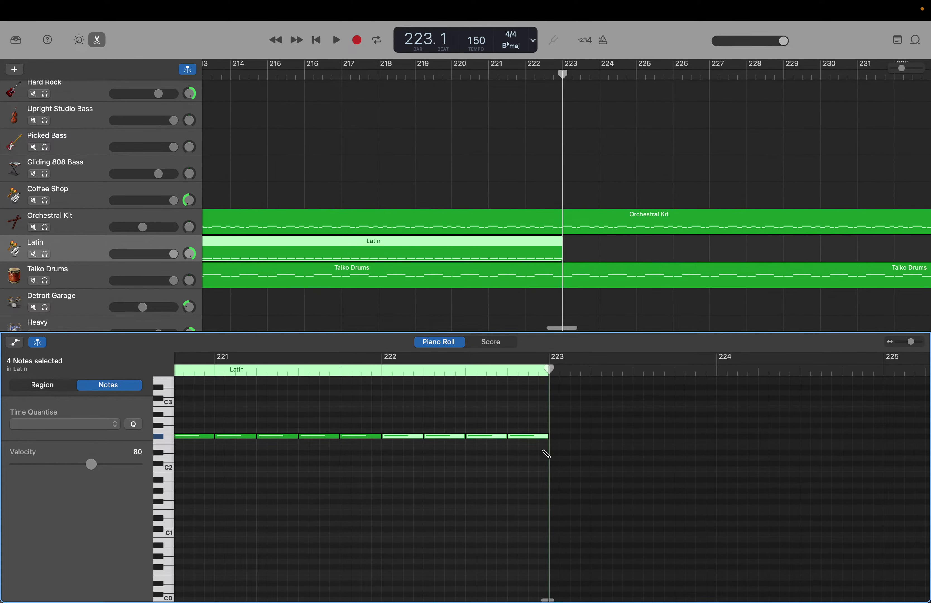
key("super+v")
key("super+v")
key("super+v")
key("super+v")
key("super+v")
key("super+v")
key("super+v")
key("super+v")
key("super+v")
key("super+v")
key("super+v")
key("super+v")
key("super+v")
key("super+v")
key("super+v")
key("super+v")
key("super+v")
key("super+v")
key("super+v")
key("super+v")
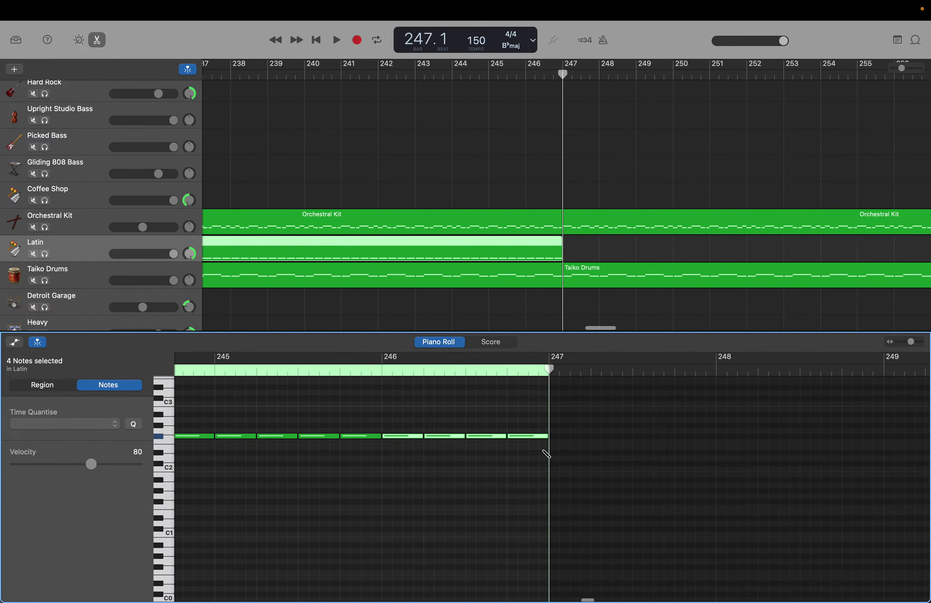
key("super+v")
key("super+v")
key("super+v")
key("super+v")
key("super+v")
key("super+v")
key("super+v")
key("super+v")
key("super+v")
key("super+v")
key("super+v")
key("super+v")
key("super+v")
key("super+v")
key("super+v")
key("super+v")
key("super+v")
key("super+v")
key("super+v")
key("super+v")
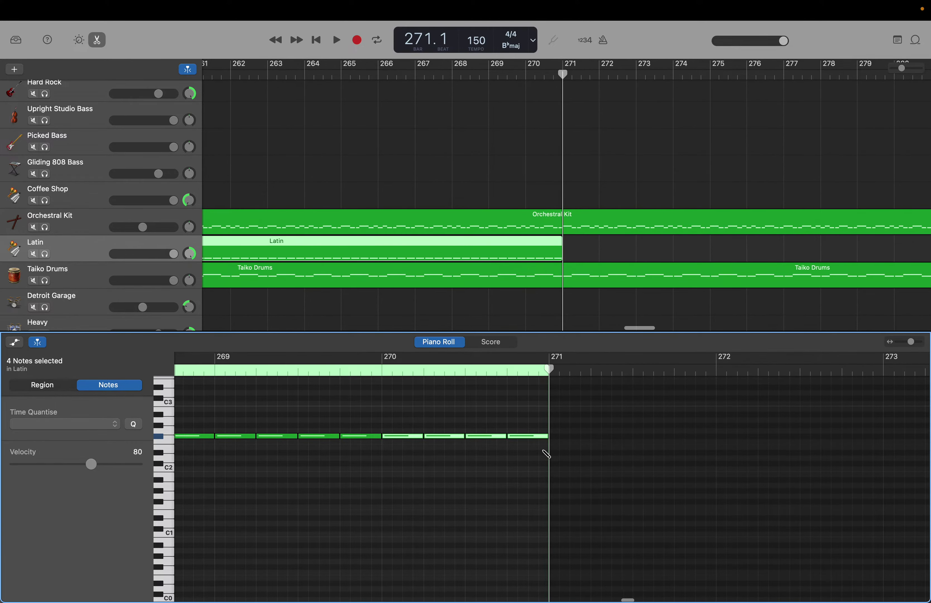
key("super+v")
key("super+v")
key("super+v")
key("super+v")
key("super+v")
key("super+v")
key("super+v")
key("super+v")
key("super+v")
key("super+v")
key("super+v")
key("super+v")
key("super+v")
key("super+v")
key("super+v")
key("super+v")
key("super+v")
key("super+v")
key("super+v")
key("super+v")
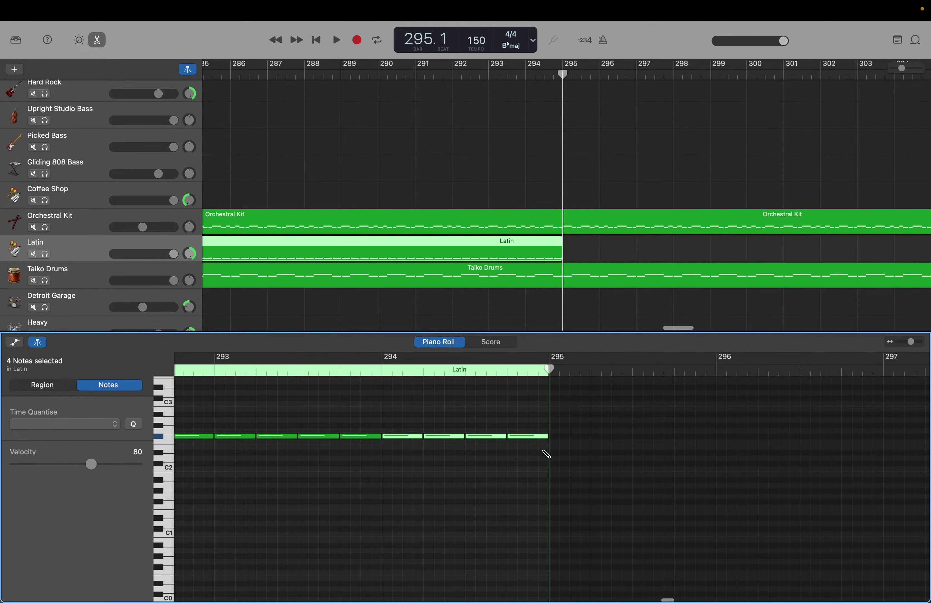
key("super+v")
key("super+v")
key("super+v")
key("super+v")
key("super+v")
key("super+v")
key("super+v")
key("super+v")
key("super+v")
key("super+v")
key("super+v")
key("super+v")
key("super+v")
key("super+v")
key("super+v")
key("super+v")
key("super+v")
key("super+v")
key("super+v")
key("super+v")
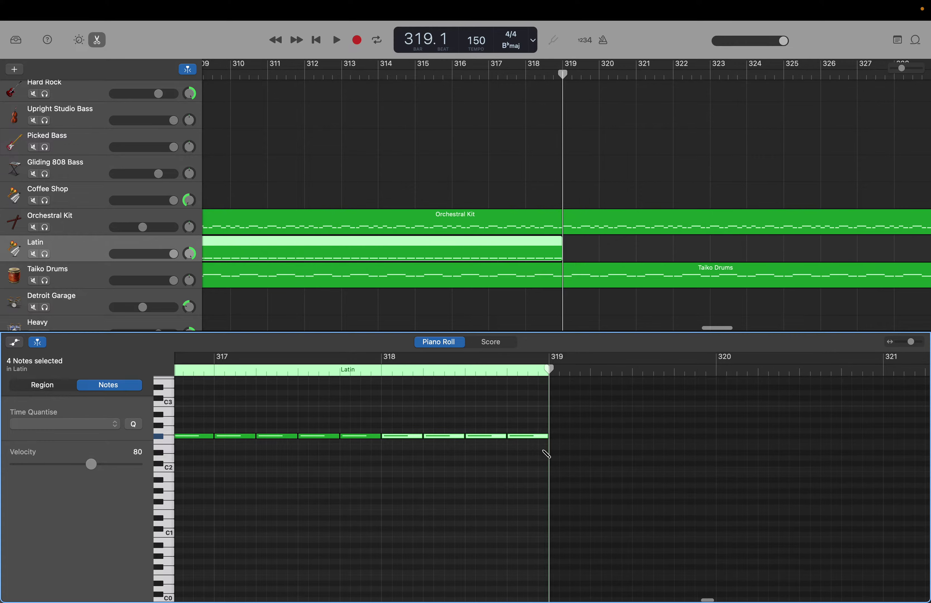
key("super+v")
key("super+v")
key("super+v")
key("super+v")
key("super+v")
key("super+v")
key("super+v")
key("super+v")
key("super+v")
key("super+v")
key("super+v")
key("super+v")
key("super+v")
key("super+v")
key("super+v")
key("super+v")
key("super+v")
key("super+v")
key("super+v")
key("super+v")
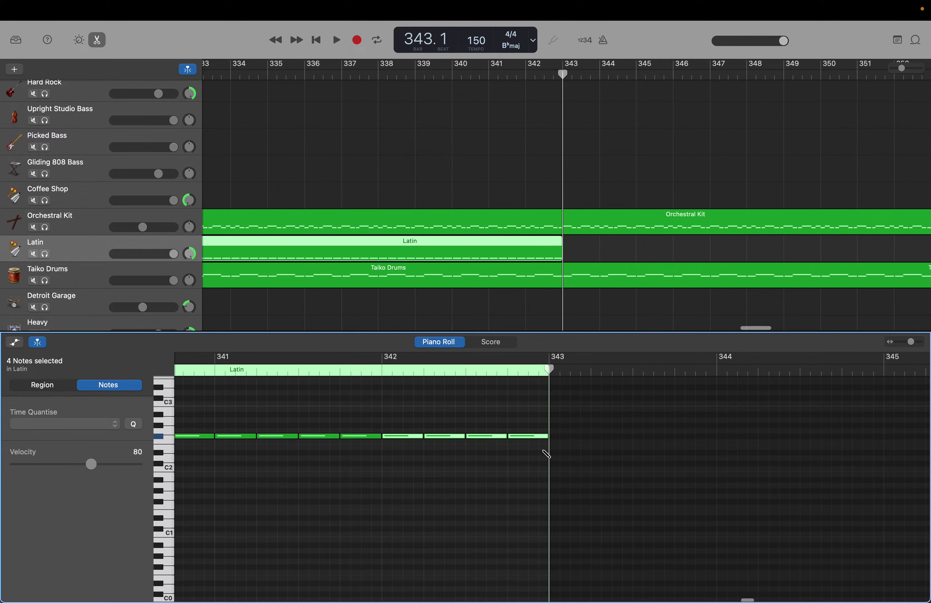
key("super+v")
key("super+v")
key("super+v")
key("super+v")
key("super+v")
key("super+v")
key("super+v")
key("super+v")
key("super+v")
key("super+v")
key("super+v")
key("super+v")
key("super+v")
key("super+v")
key("super+v")
key("super+v")
key("super+v")
key("super+v")
key("super+v")
key("super+v")
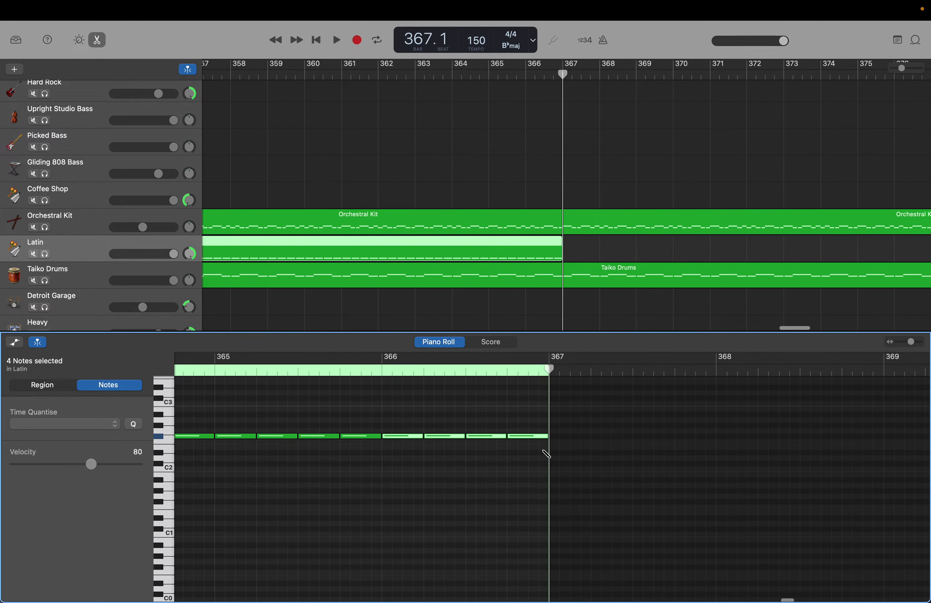
key("super+v")
key("super+v")
key("super+v")
key("super+v")
key("super+v")
key("super+v")
key("super+v")
key("super+v")
key("super+v")
key("super+v")
key("super+v")
key("super+v")
key("super+v")
key("super+v")
key("super+v")
key("super+v")
key("super+v")
key("super+v")
key("super+v")
key("super+v")
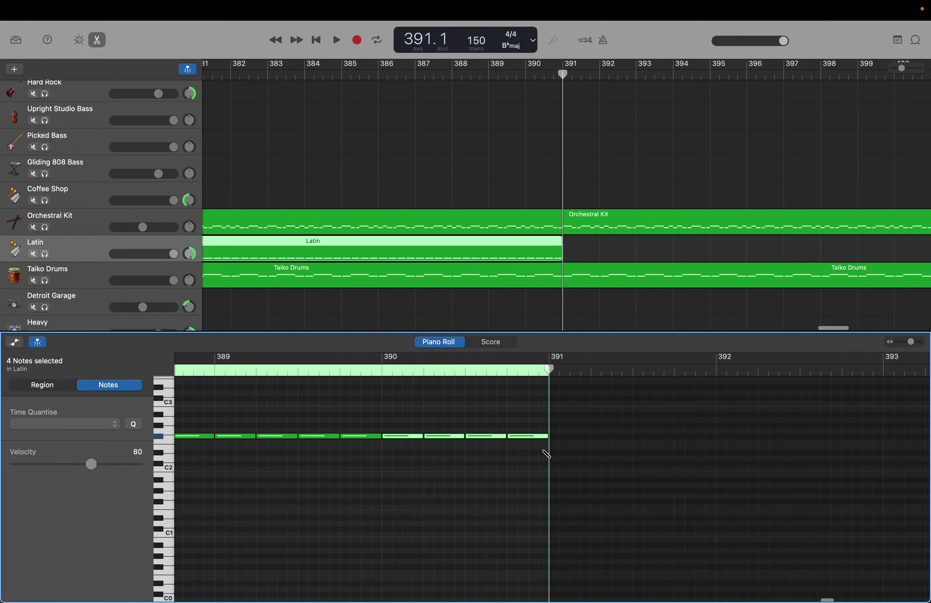
- Continue pasting the four-note F♯2 bar in the Latin region from bar 391 until the pattern ends at bar 449
key("super+v")
key("super+v")
key("super+v")
key("super+v")
key("super+v")
key("super+v")
key("super+v")
key("super+v")
key("super+v")
key("super+v")
key("super+v")
key("super+v")
key("super+v")
key("super+v")
key("super+v")
key("super+v")
key("super+v")
key("super+v")
key("super+v")
key("super+v")
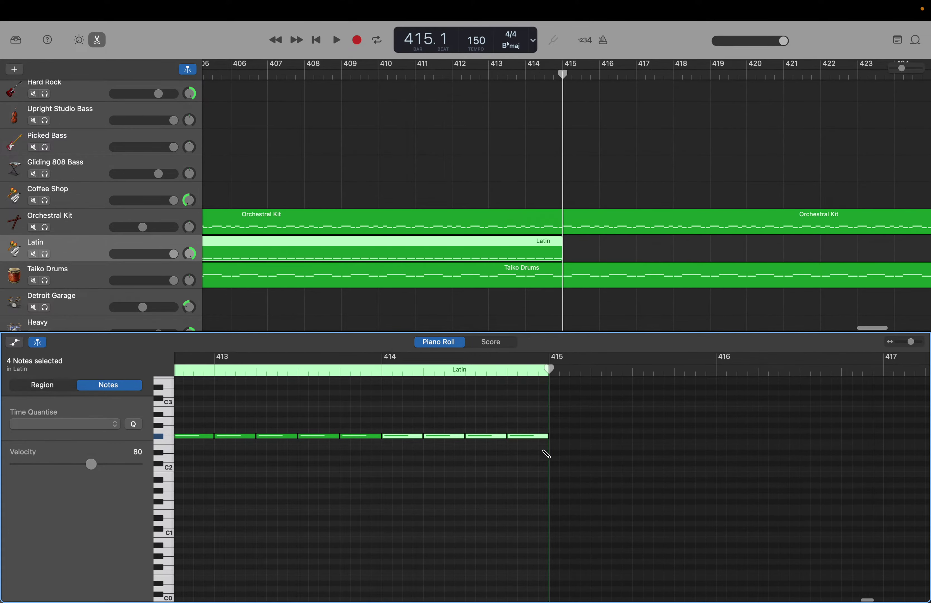
key("super+v")
key("super+v")
key("super+v")
key("super+v")
key("super+v")
key("super+v")
key("super+v")
key("super+v")
key("super+v")
key("super+v")
key("super+v")
key("super+v")
key("super+v")
key("super+v")
key("super+v")
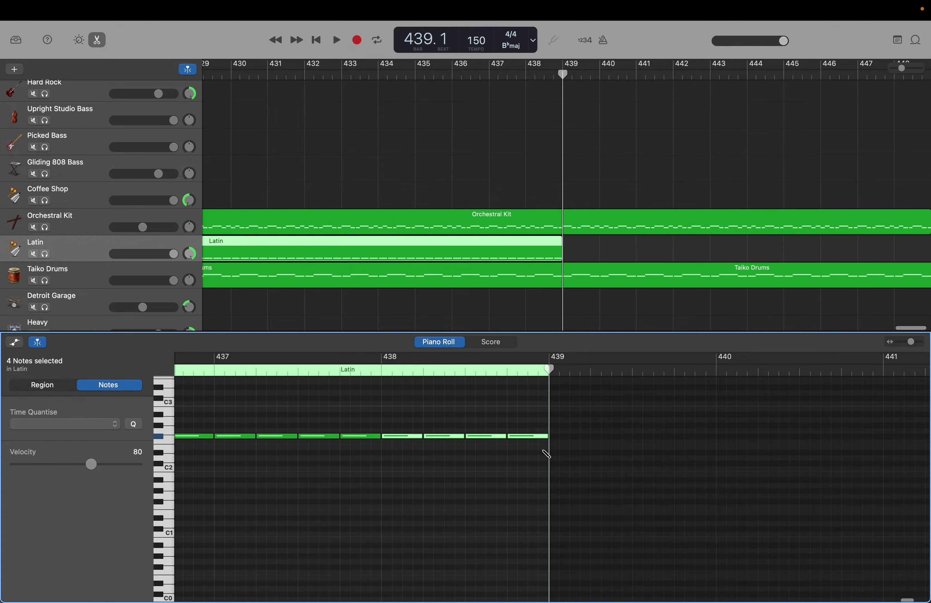
key("super+v")
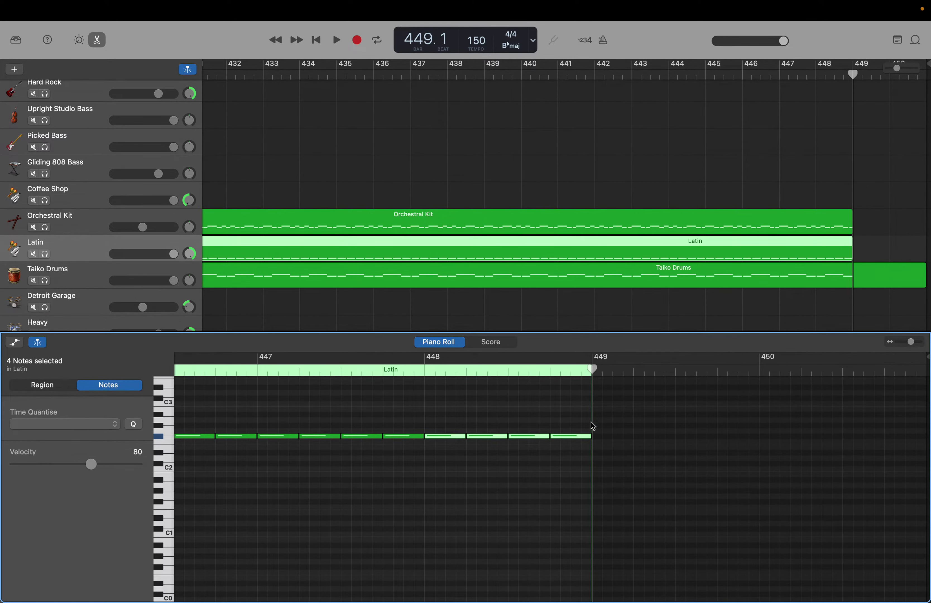
- Trim the empty end of the Taiko Drums region so that it stops at bar 449
left_click(877, 288)
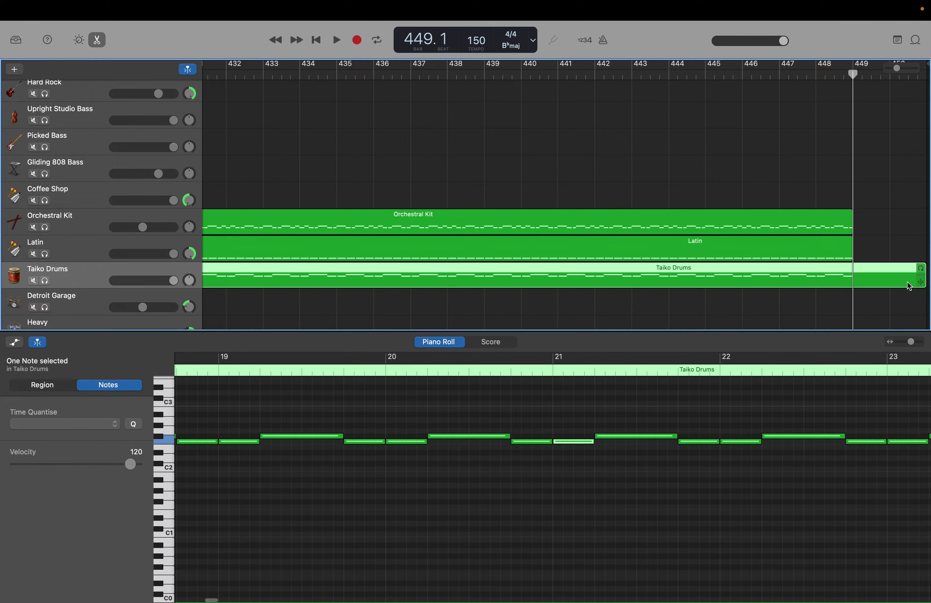
scroll(872, 408, "right", 20)
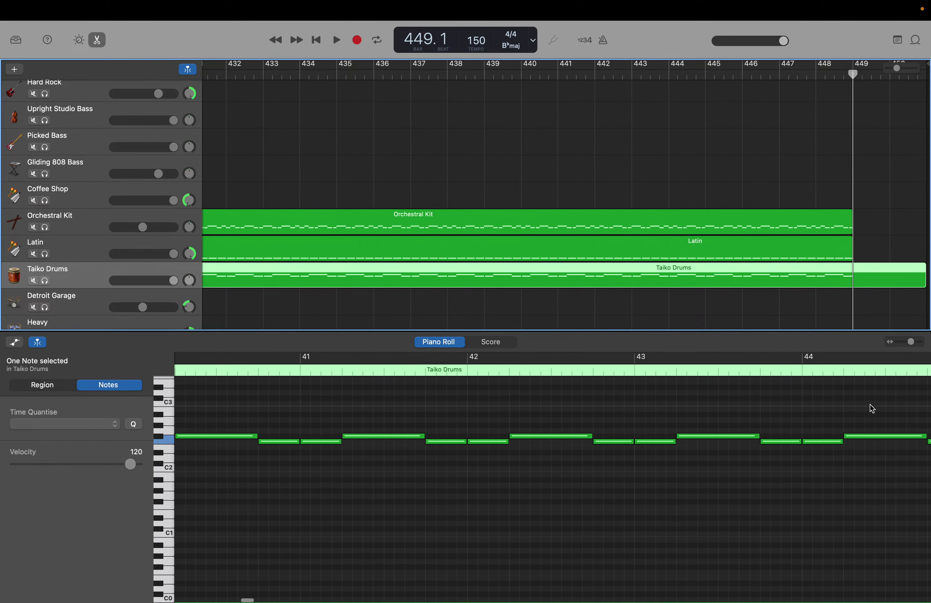
scroll(870, 408, "right", 3)
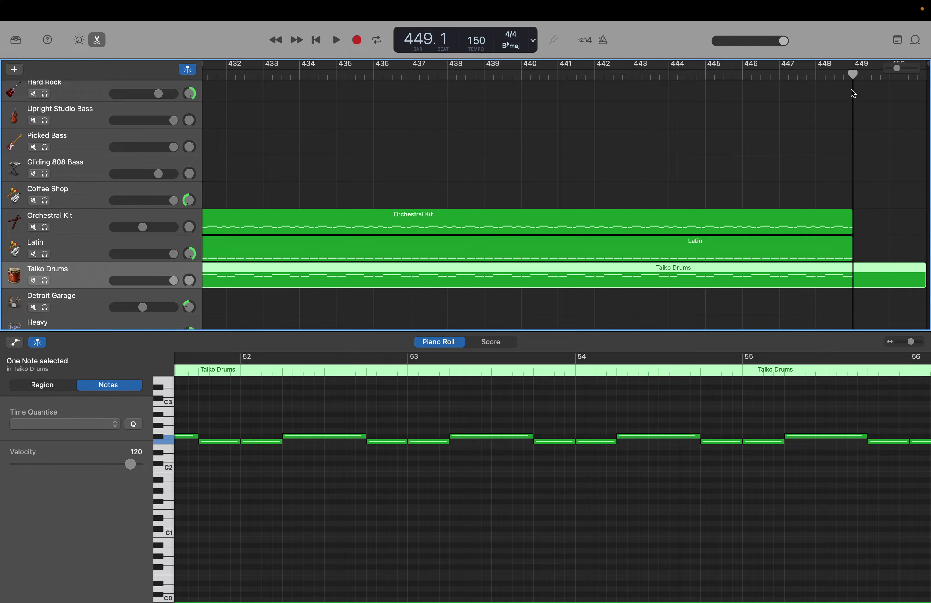
left_click_drag(853, 76, 853, 78)
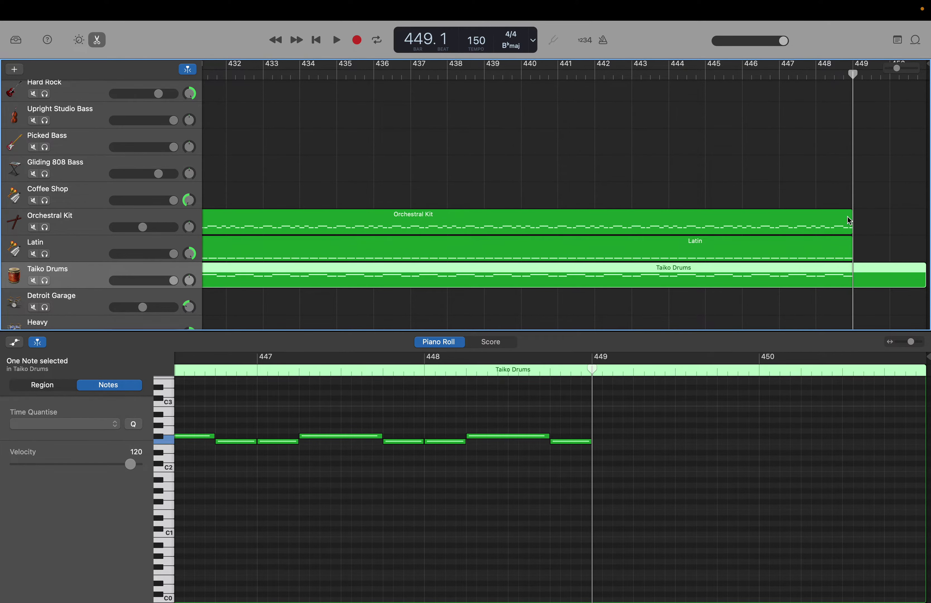
left_click_drag(922, 432, 592, 431)
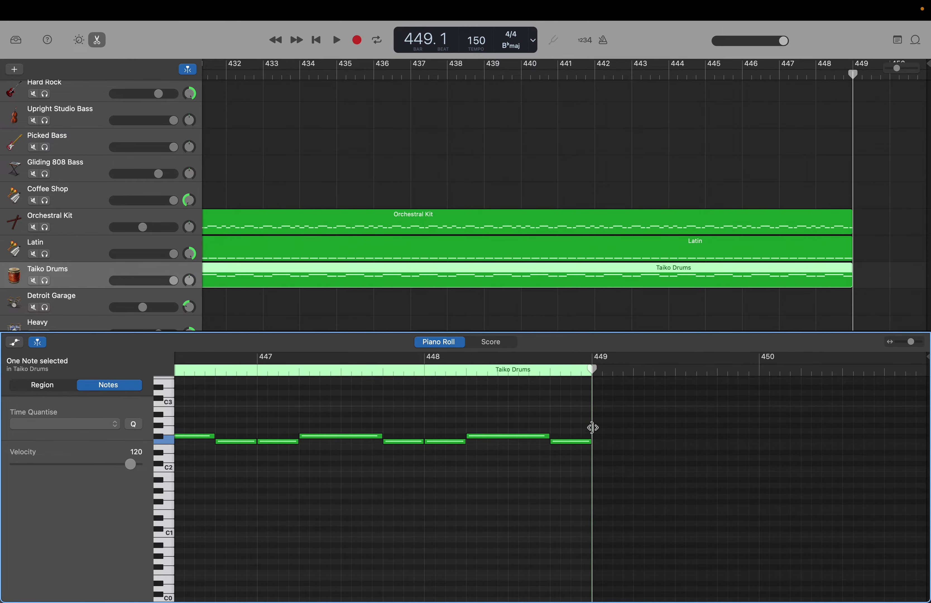
- Play the song from the beginning past bar 21 to hear where the Latin percussion enters, and stop playback
scroll(640, 237, "left", 3)
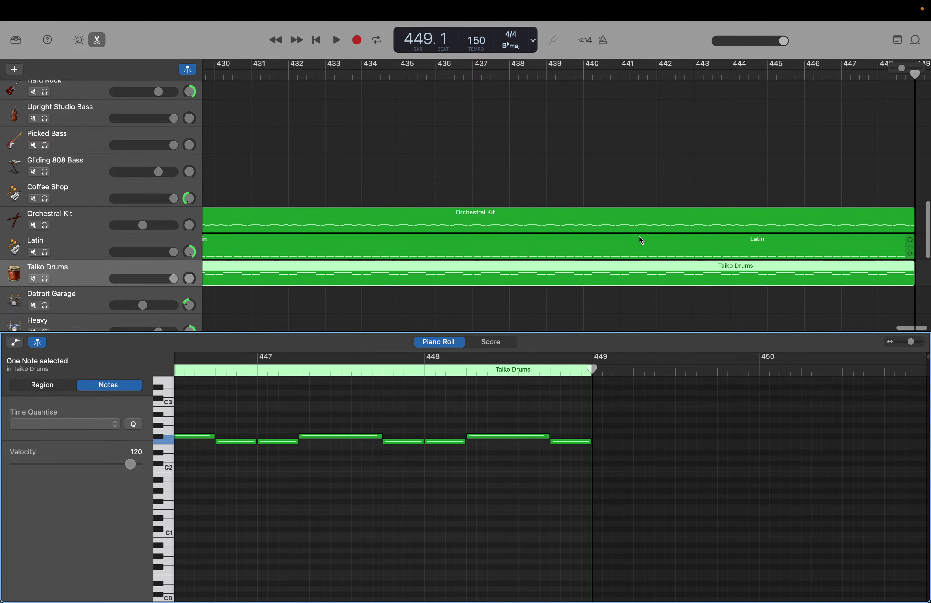
scroll(639, 236, "left", 5)
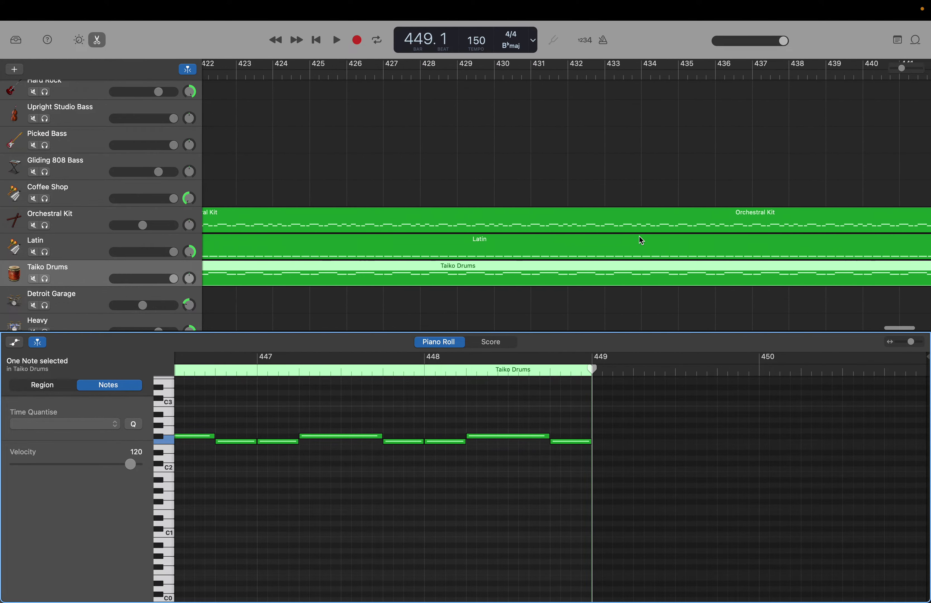
key("Return")
key("space")
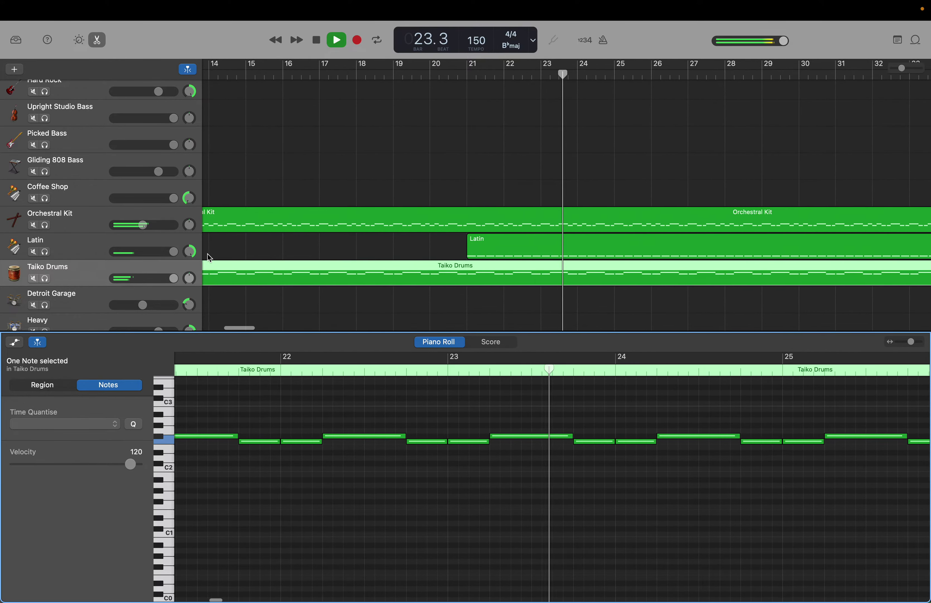
key("space")
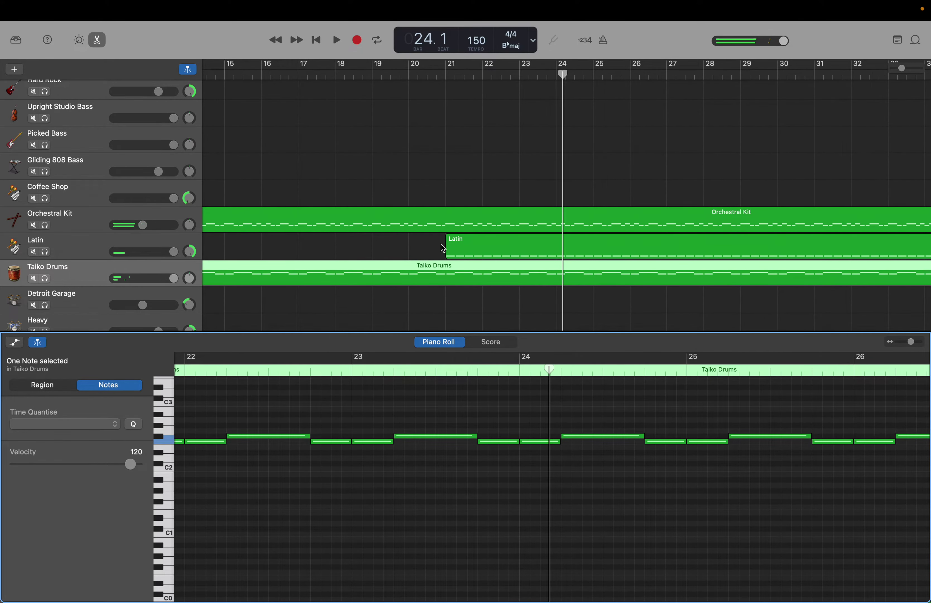
- Select all notes of the Latin region, from bar 448 back to its start, and set their velocity to 120
left_click(469, 249)
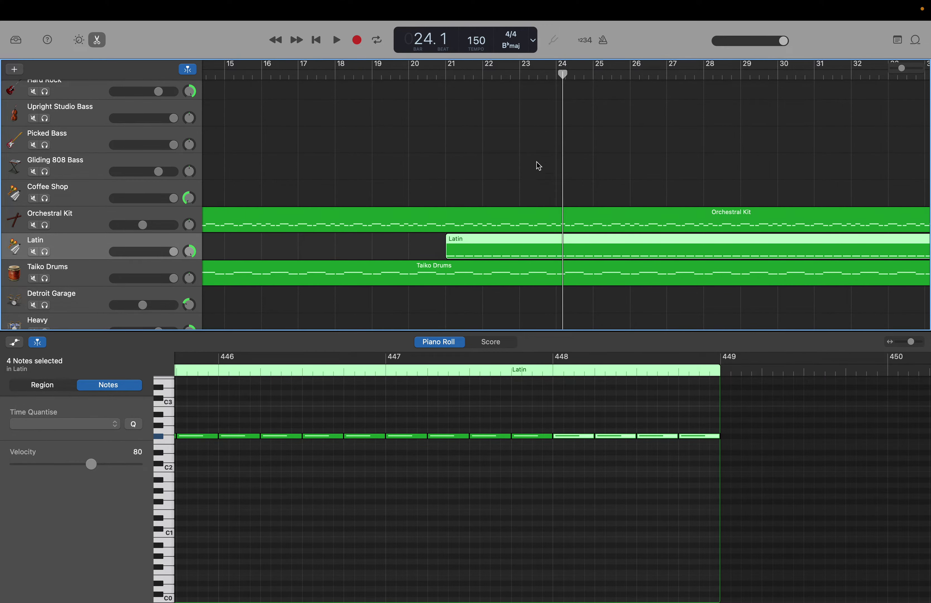
double_click(422, 41)
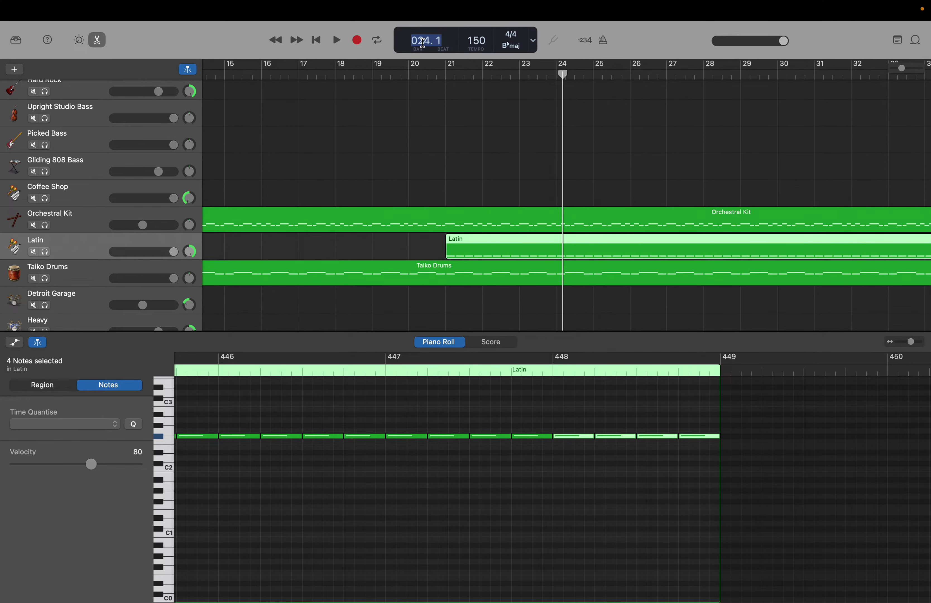
key("Return")
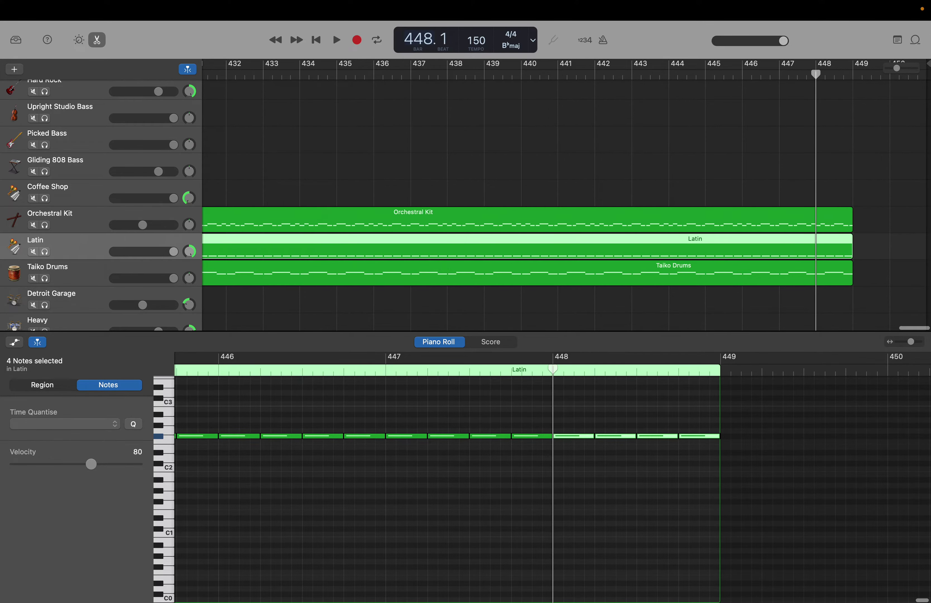
left_click(755, 444)
left_click_drag(748, 451, 6, 403)
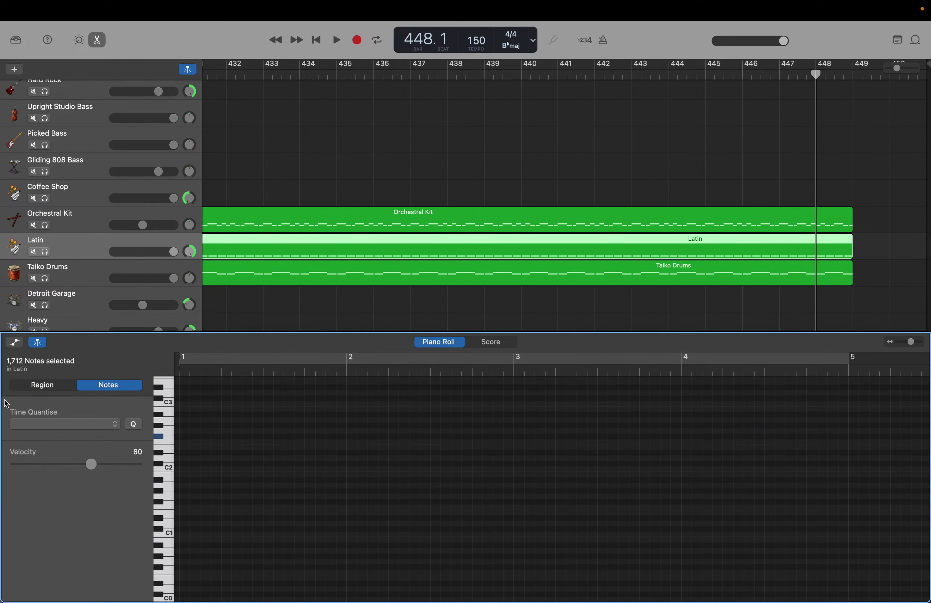
left_click_drag(92, 472, 119, 474)
- Replay the song from the start to hear the louder Latin part in the mix, stopping after bar 26
key("Return")
key("space")
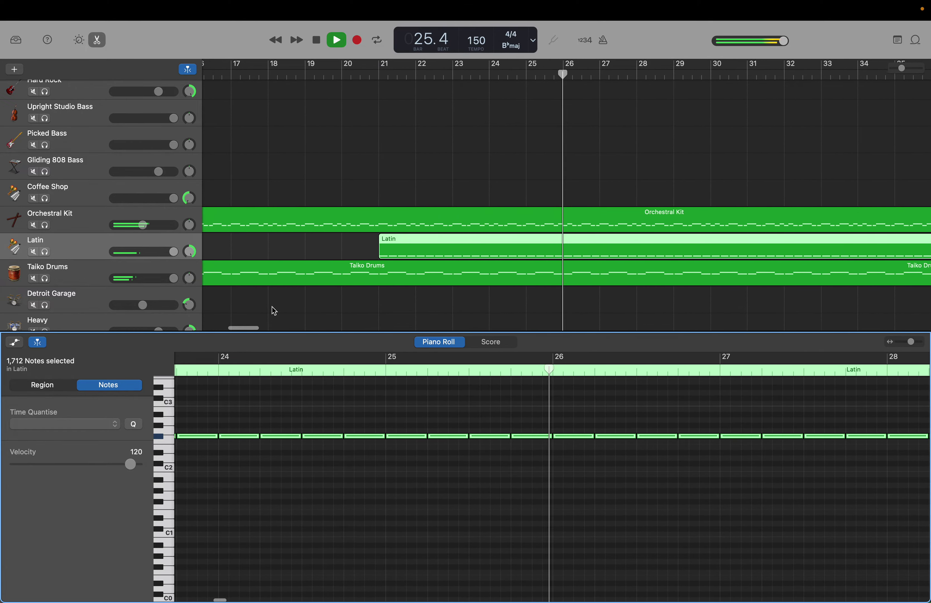
key("space")
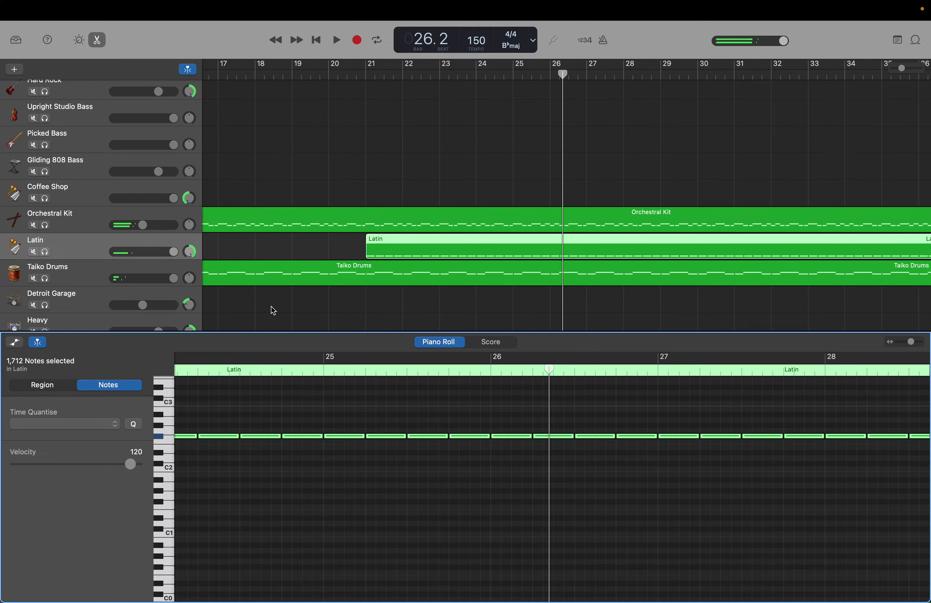
- Solo the Latin track, listen to its pattern alone up to bar 28, and turn the solo off
left_click(45, 252)
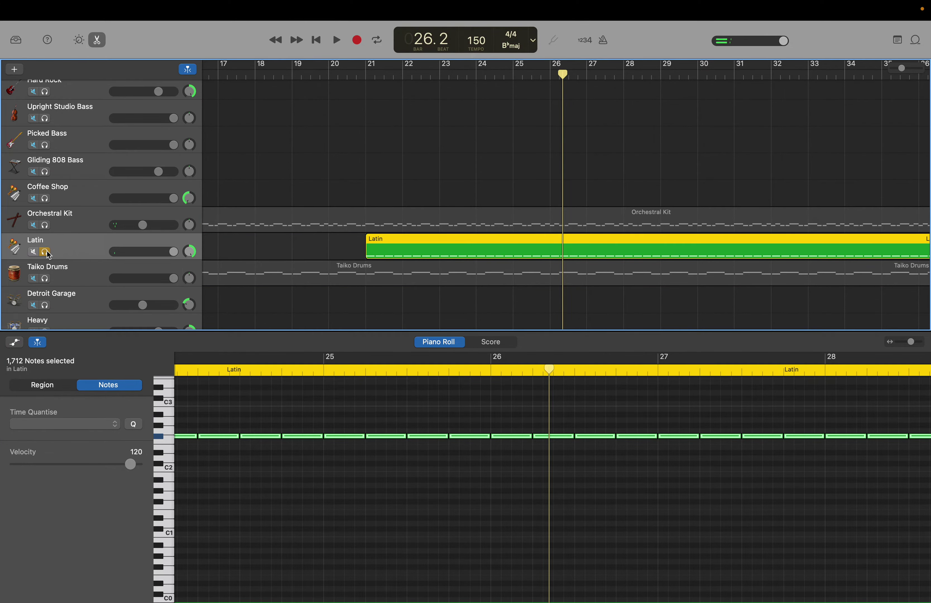
key("space")
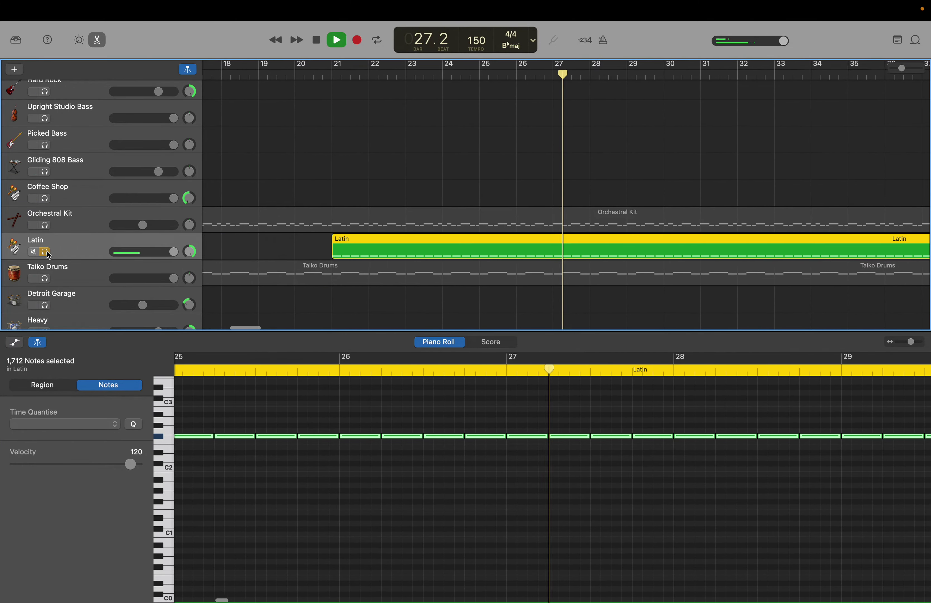
key("space")
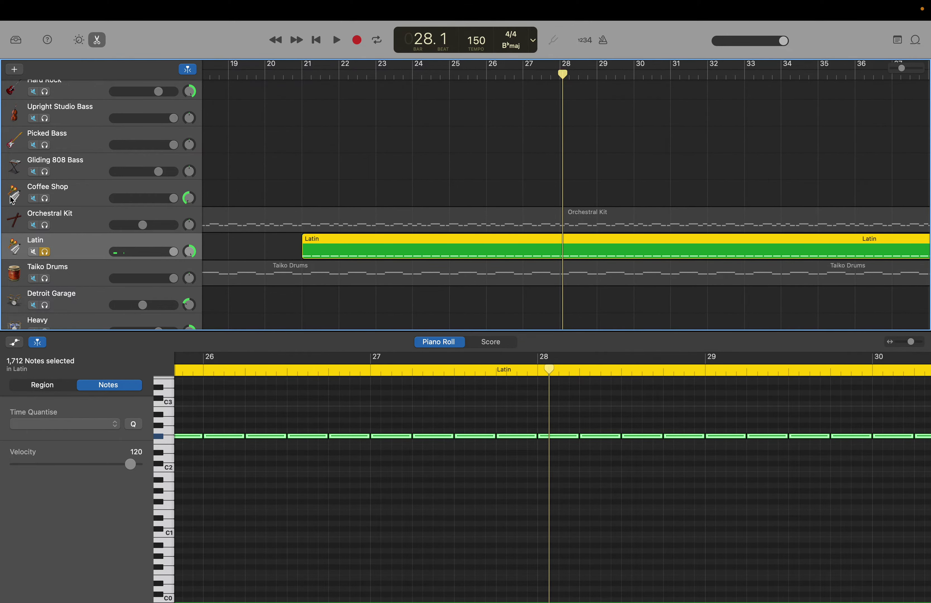
left_click(50, 251)
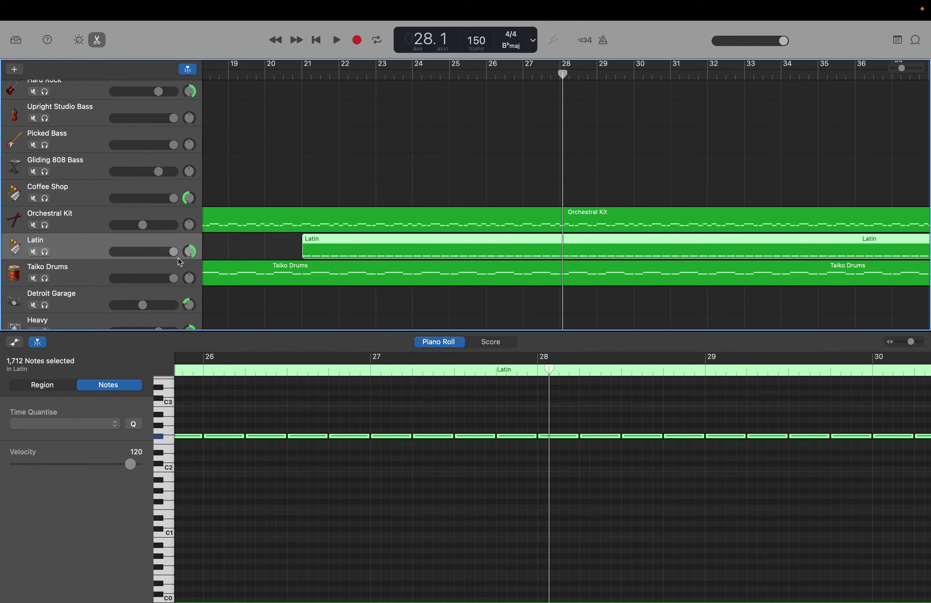
- Place the playhead at bar 21 and delete all Orchestral Kit notes between bars 13 and 21
scroll(178, 258, "left", 10)
scroll(179, 258, "left", 1)
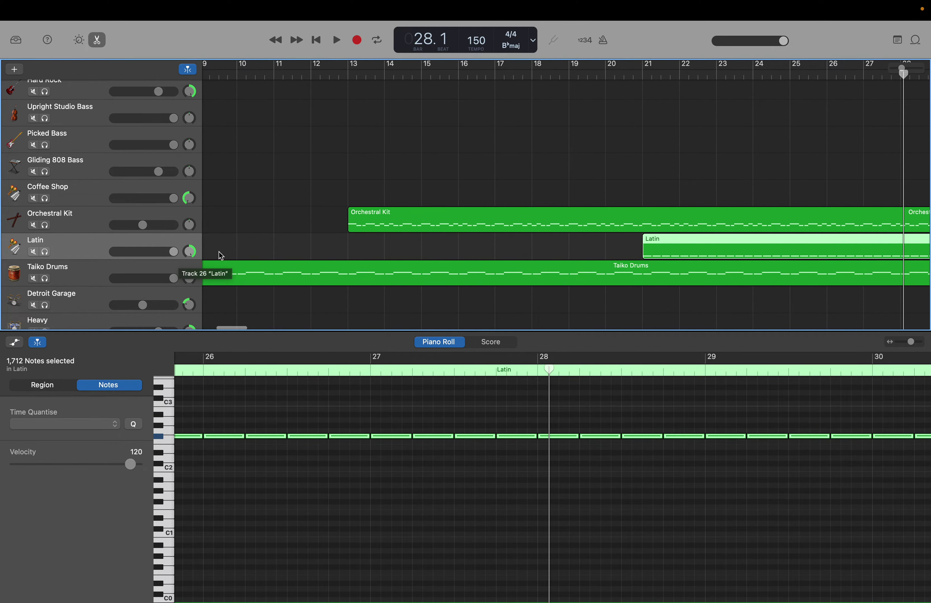
left_click(355, 217)
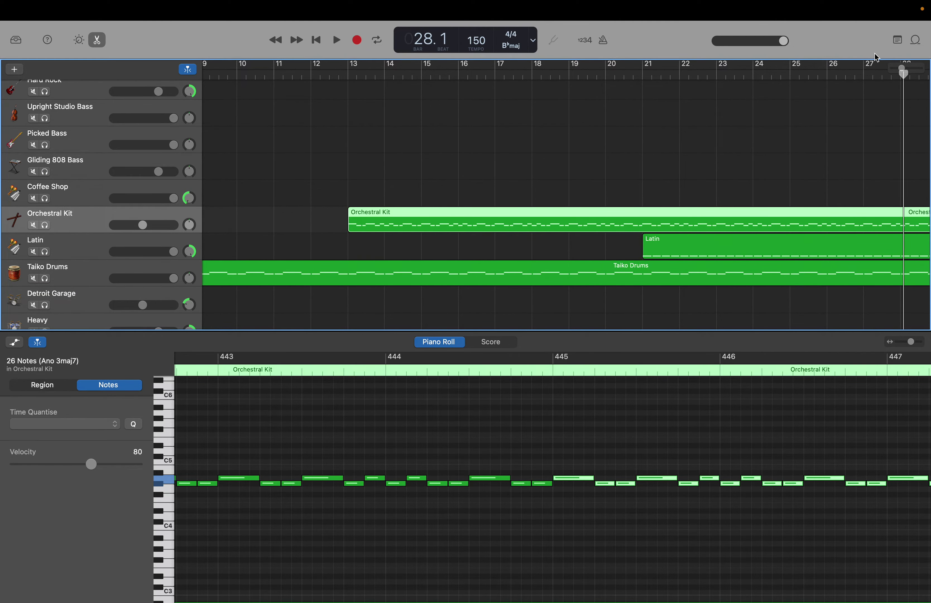
mouse_move(904, 74)
left_mouse_down()
mouse_move(889, 74)
mouse_move(897, 76)
left_mouse_up()
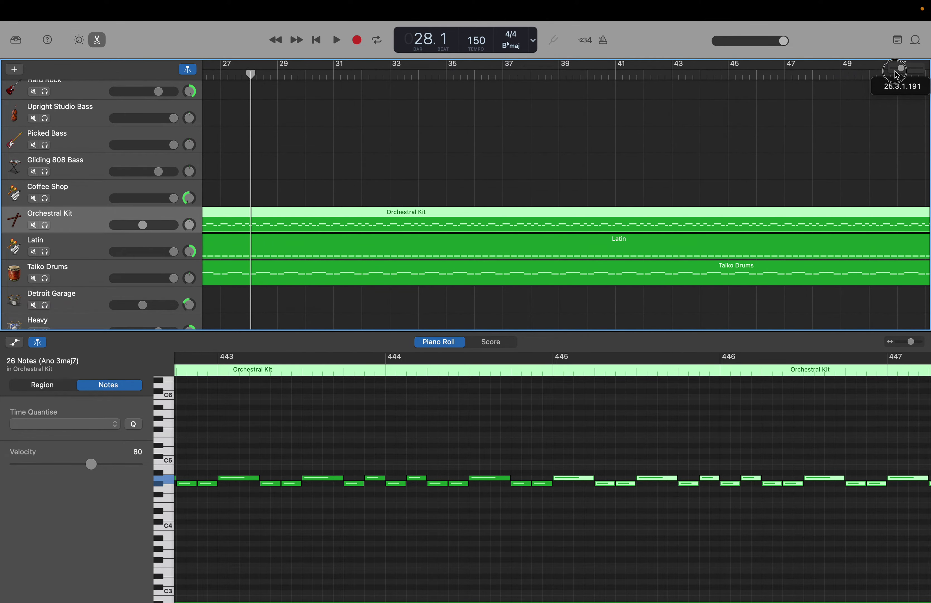
left_click_drag(898, 76, 898, 75)
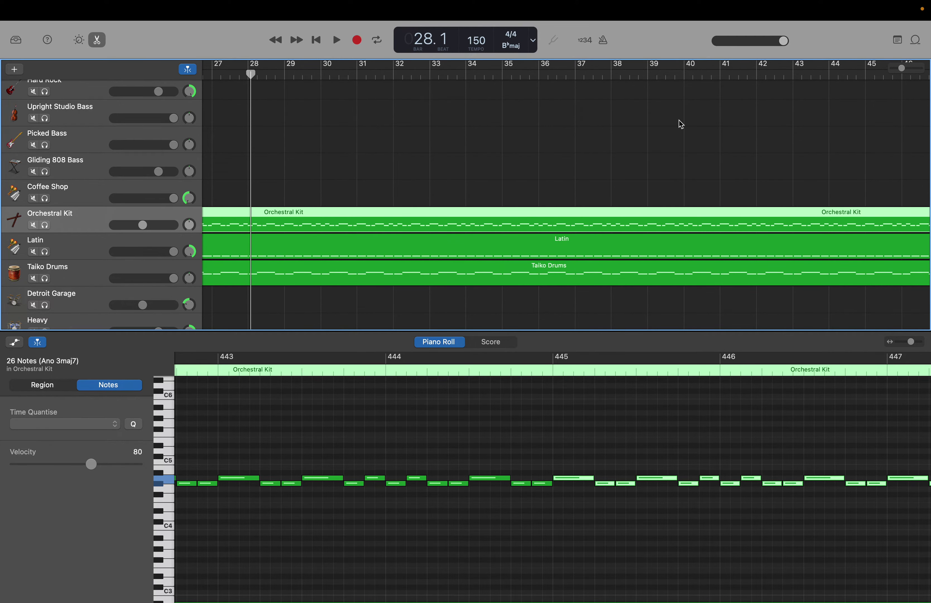
left_click_drag(251, 90, 591, 91)
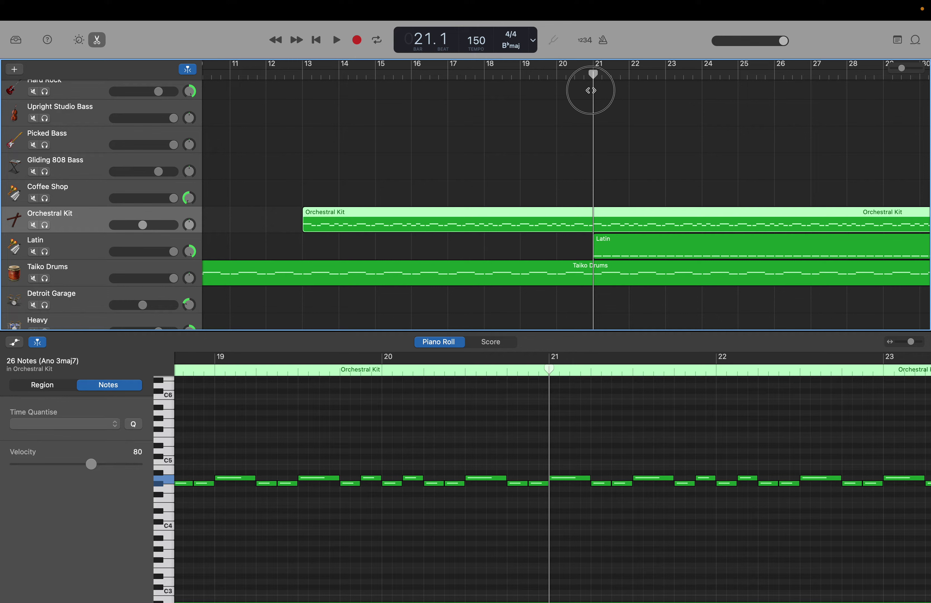
left_click(590, 221)
left_click_drag(535, 464, 549, 534)
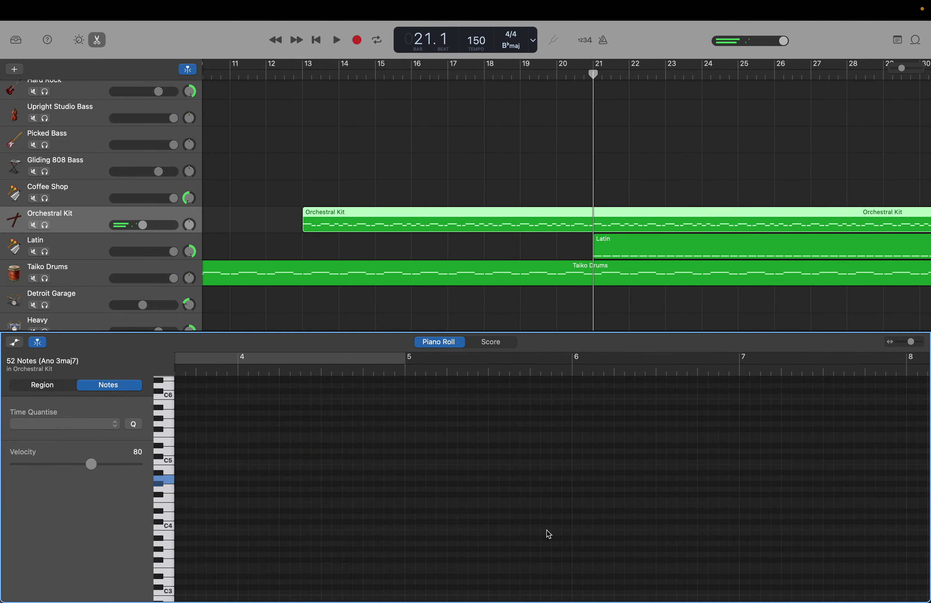
key("Delete")
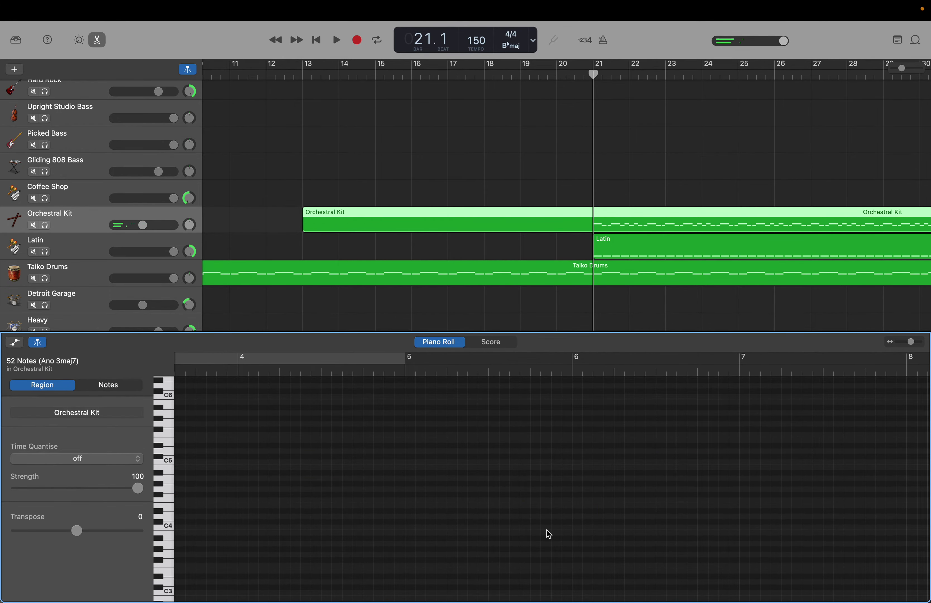
- Extend the start of the Latin region back to bar 13 and fill bars 13 to 20 with copies of bar 21's four notes
left_click(598, 256)
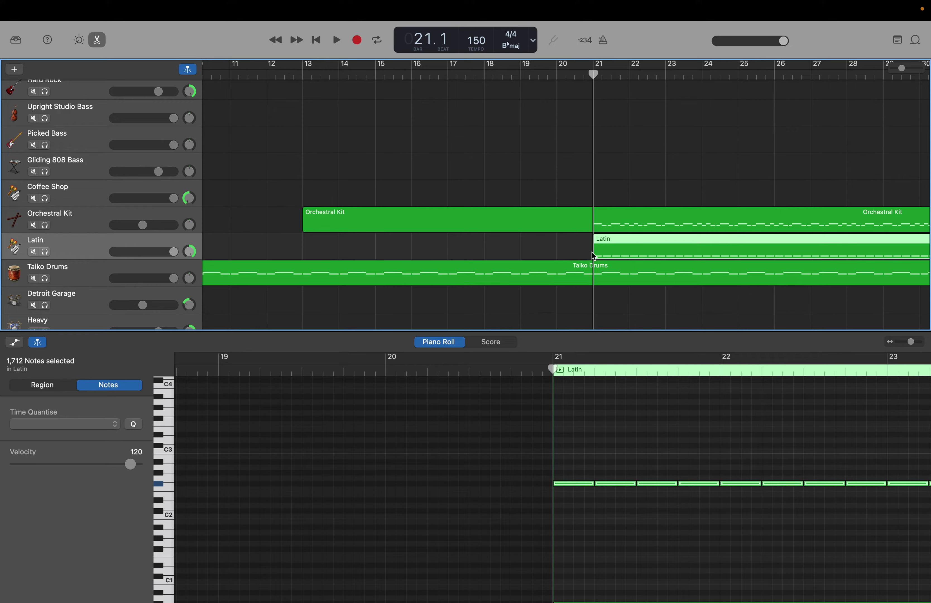
left_click_drag(596, 253, 304, 235)
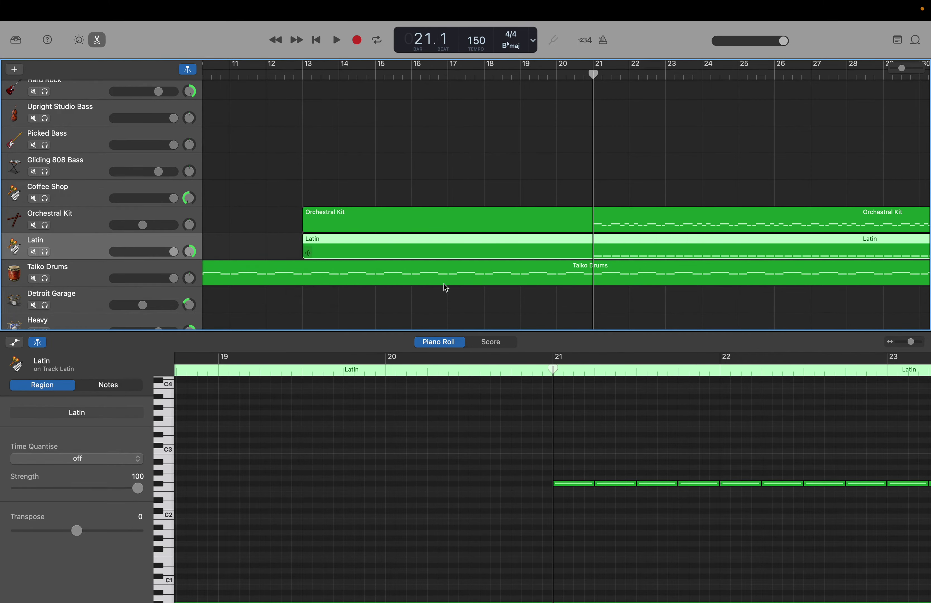
left_click_drag(563, 458, 693, 509)
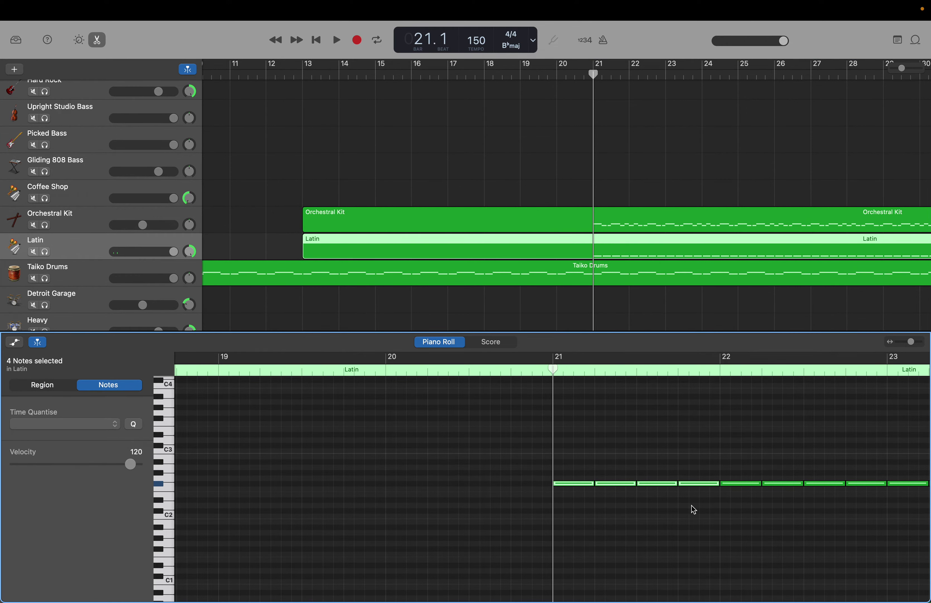
left_click_drag(552, 368, 701, 351)
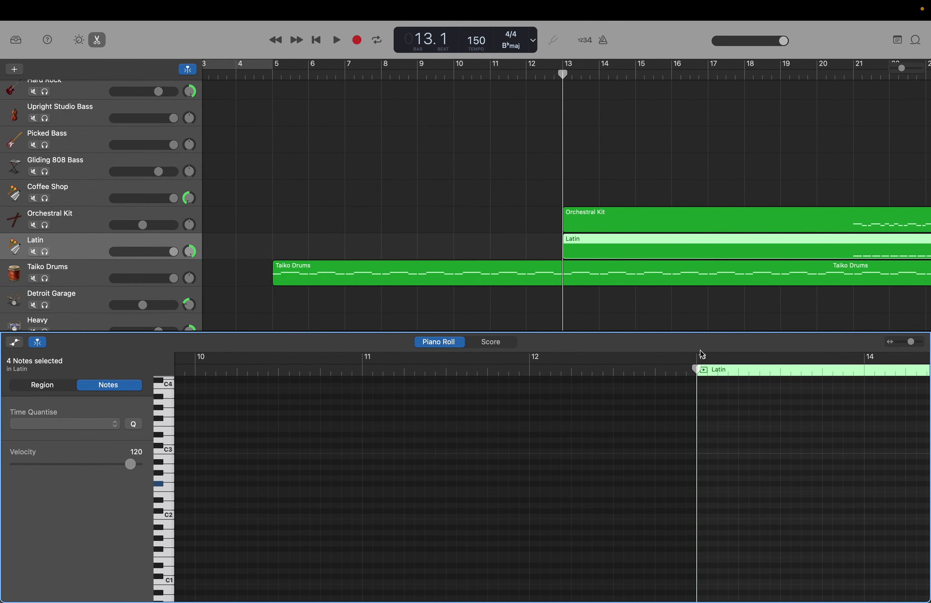
key("period")
key("period")
key("period")
key("period")
key("period")
key("period")
key("period")
key("period")
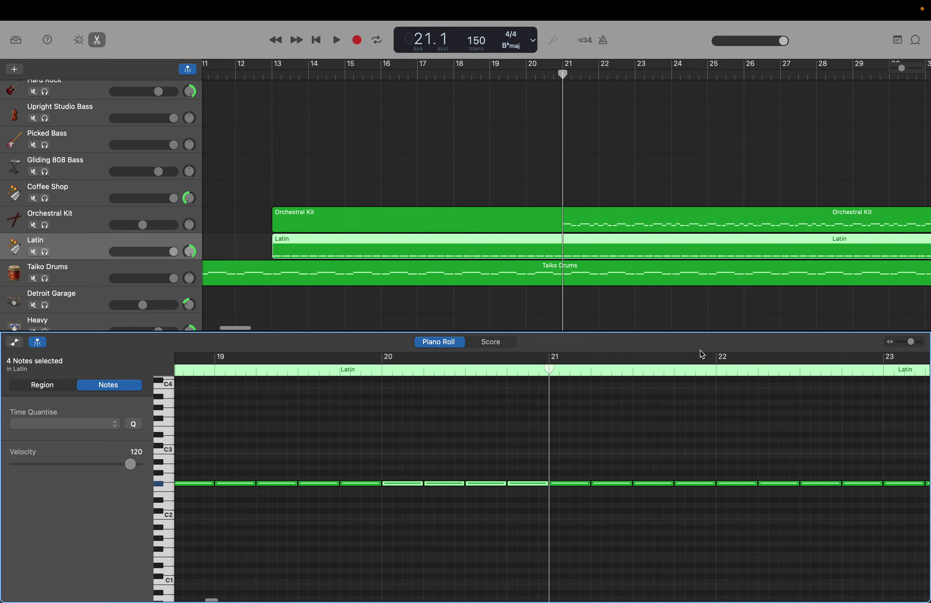
- Trim the start of the Orchestral Kit region to bar 21 and play the song from the beginning
left_click(292, 223)
left_click_drag(274, 226, 563, 237)
key("Return")
key("space")
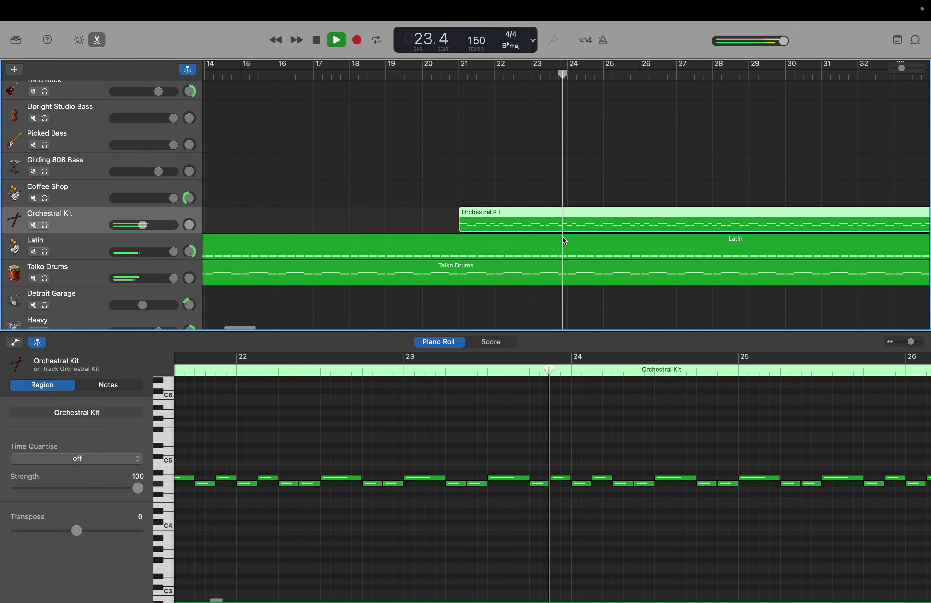
- Stop playback, move the playhead to bar 449, select all Orchestral Kit notes back to the region's start and set their velocity to 60
key("space")
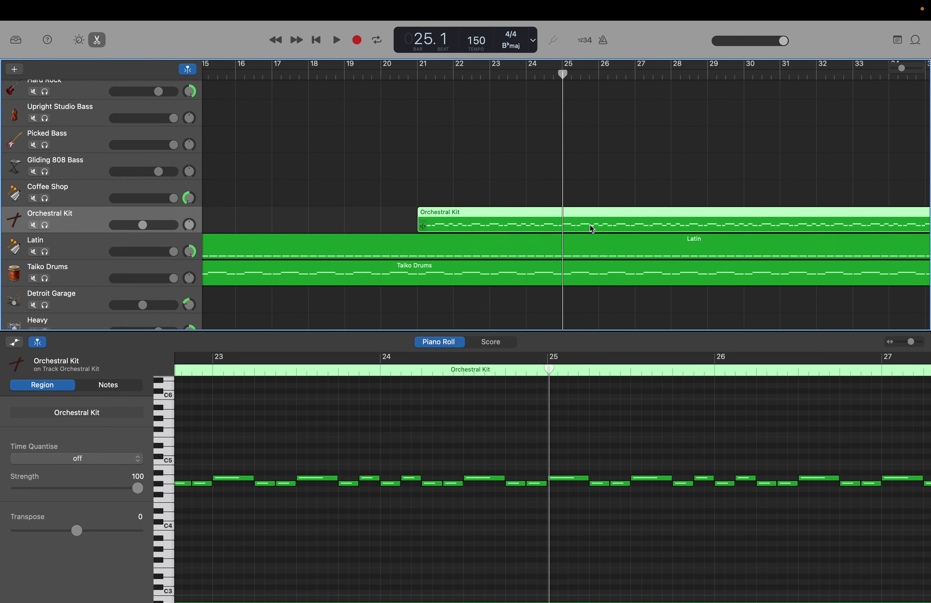
scroll(590, 225, "right", 4)
scroll(591, 227, "right", 1)
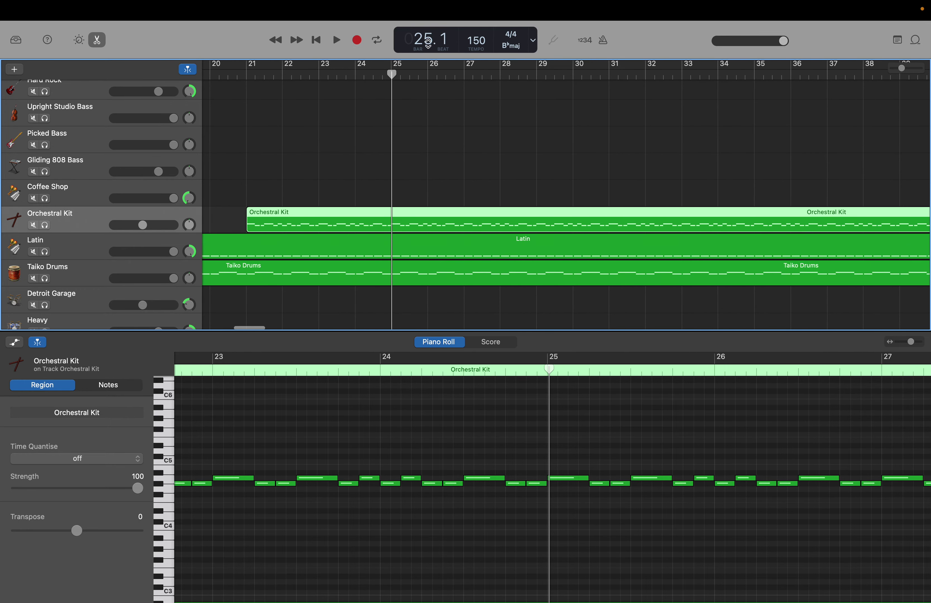
double_click(428, 41)
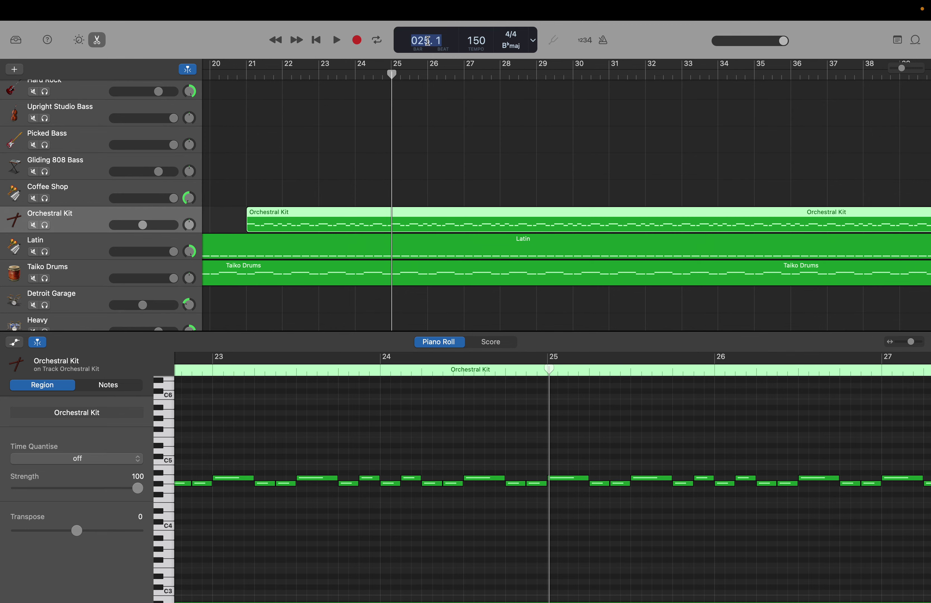
type("449")
key("Return")
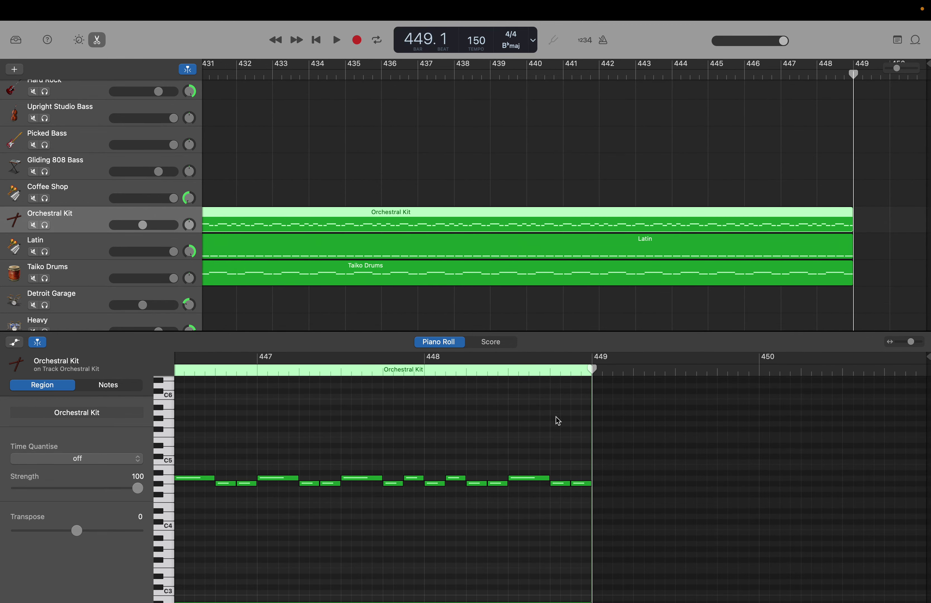
left_click_drag(605, 489, 4, 461)
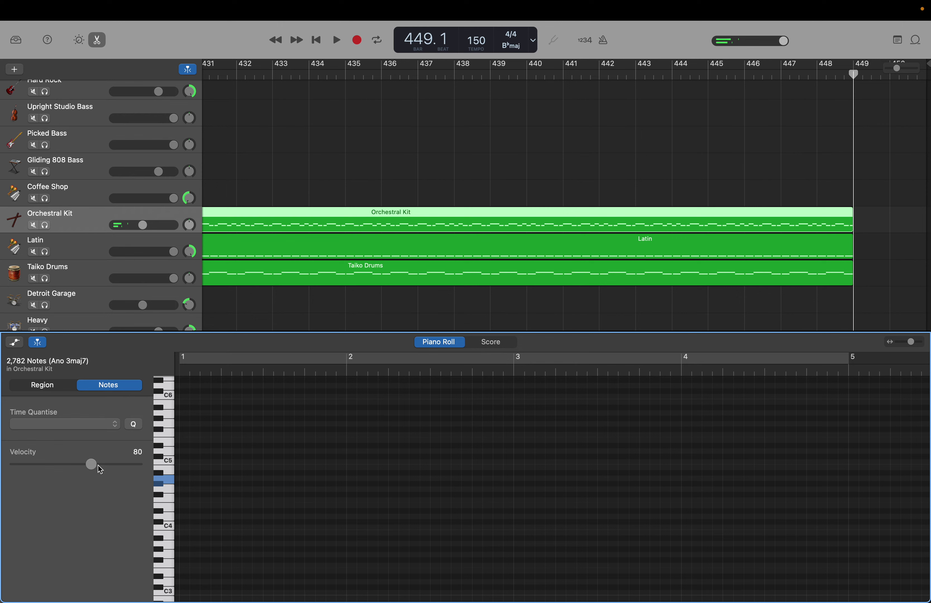
left_click_drag(94, 468, 78, 467)
left_click_drag(78, 466, 74, 467)
- Play the song from the beginning to check the Orchestral Kit's new velocity against the Taiko Drums and Latin tracks
key("Return")
key("space")
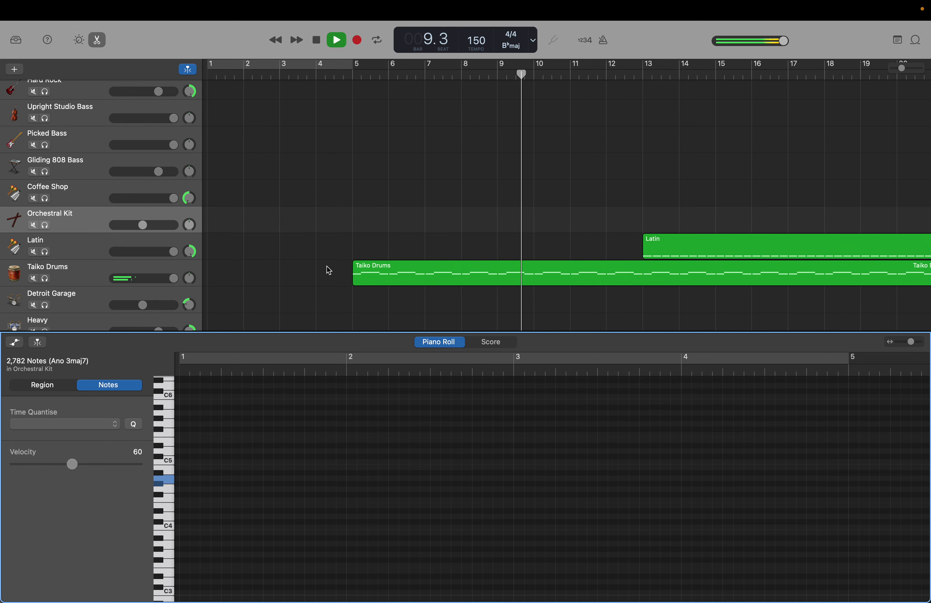
scroll(329, 270, "right", 3)
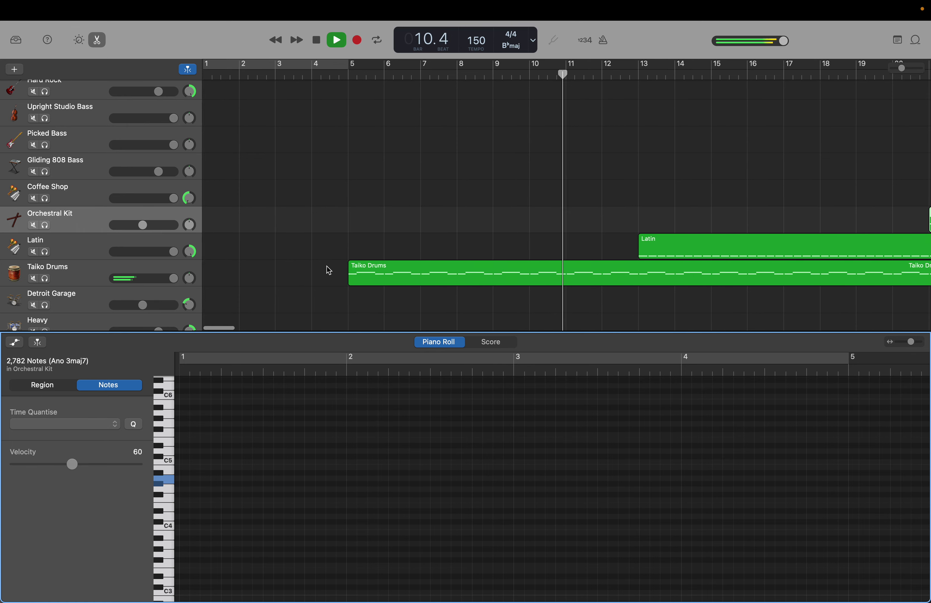